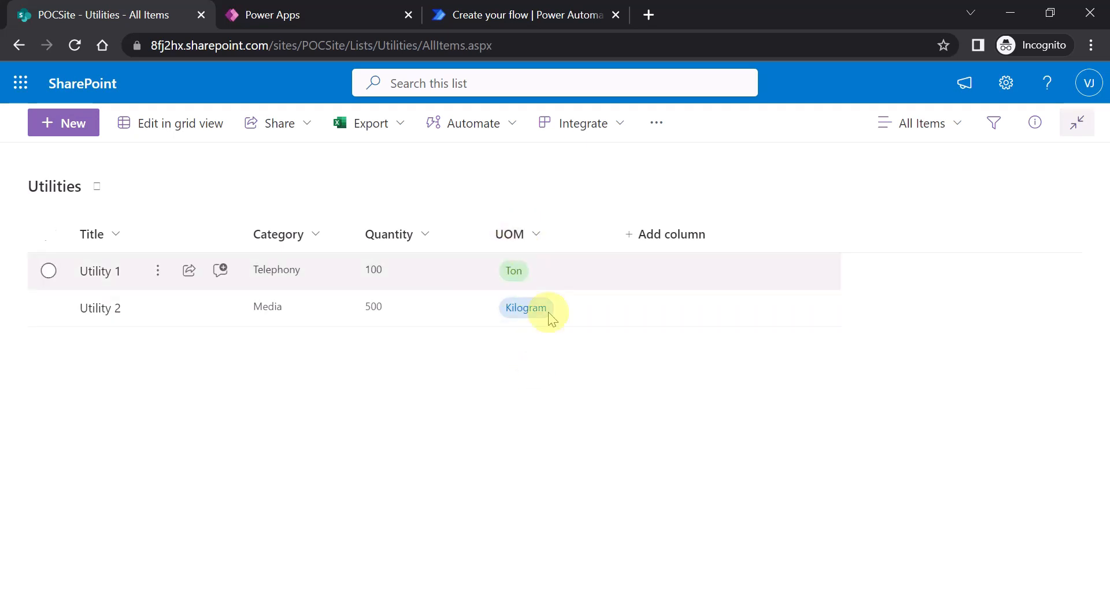
Step: Switch to Power Apps and add a blank screen to the PowerApps Crash Course app
{"action": "left_click", "coordinate": [330, 16]}
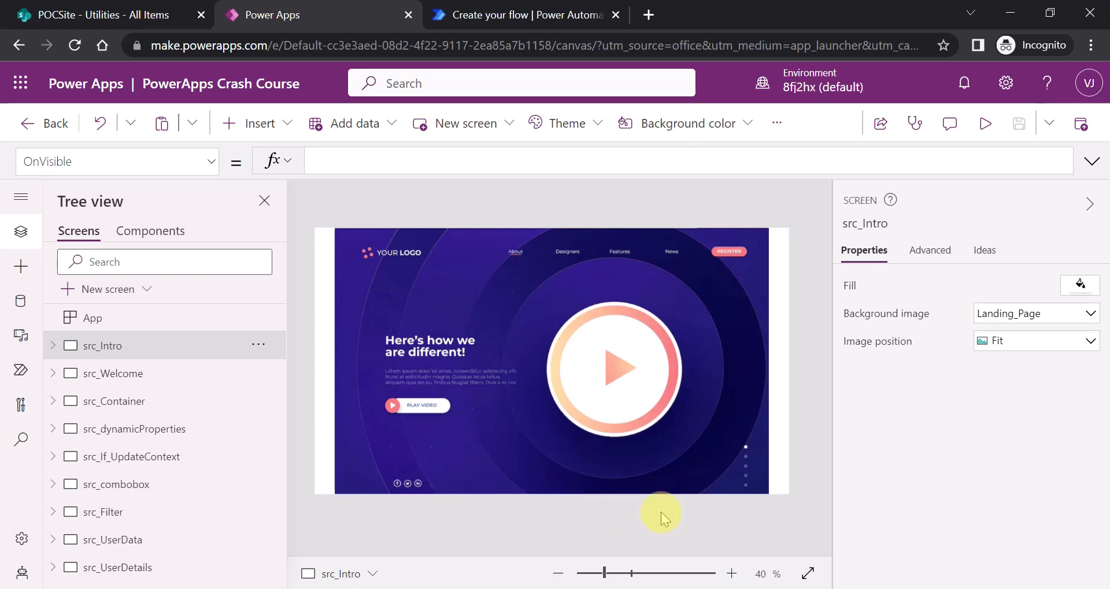
{"action": "left_click", "coordinate": [144, 292]}
{"action": "left_click", "coordinate": [332, 362]}
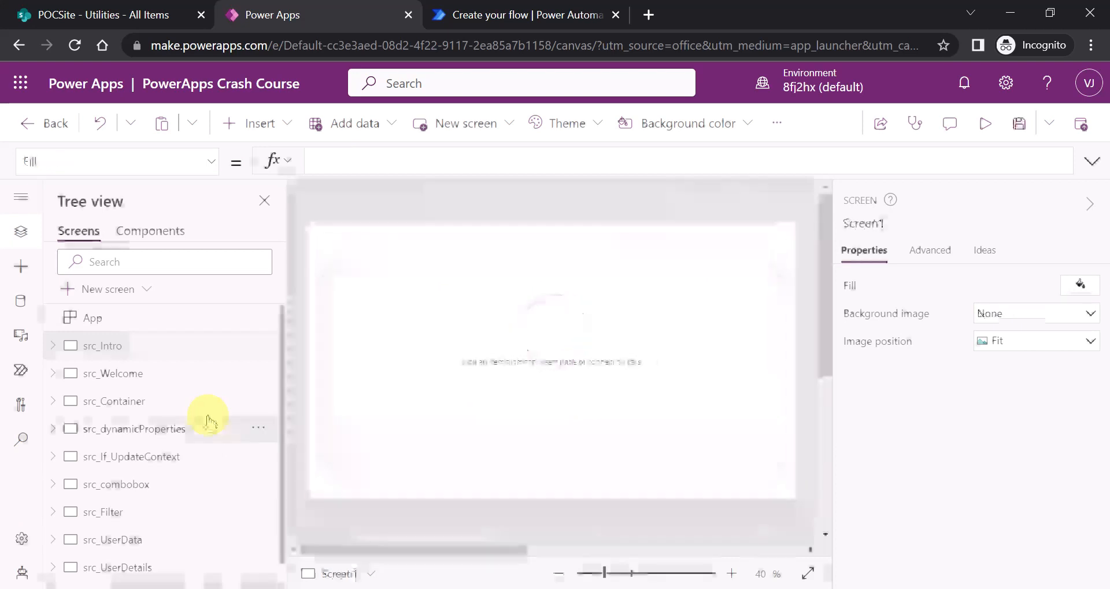
Step: Rename the new blank screen to src_AddQuantity
{"action": "left_click", "coordinate": [259, 568]}
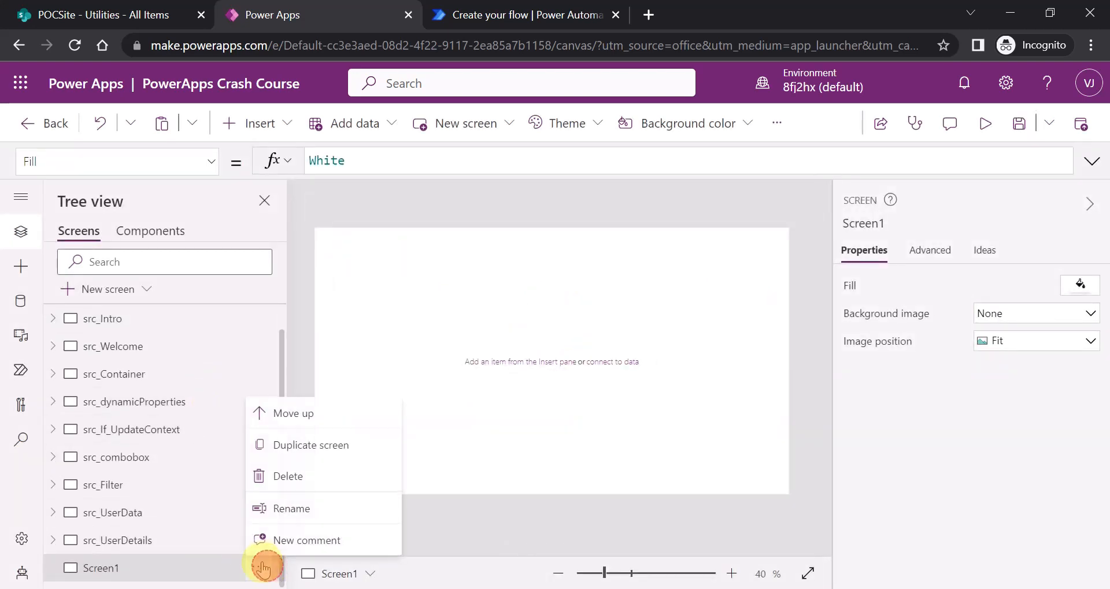
{"action": "left_click", "coordinate": [294, 508]}
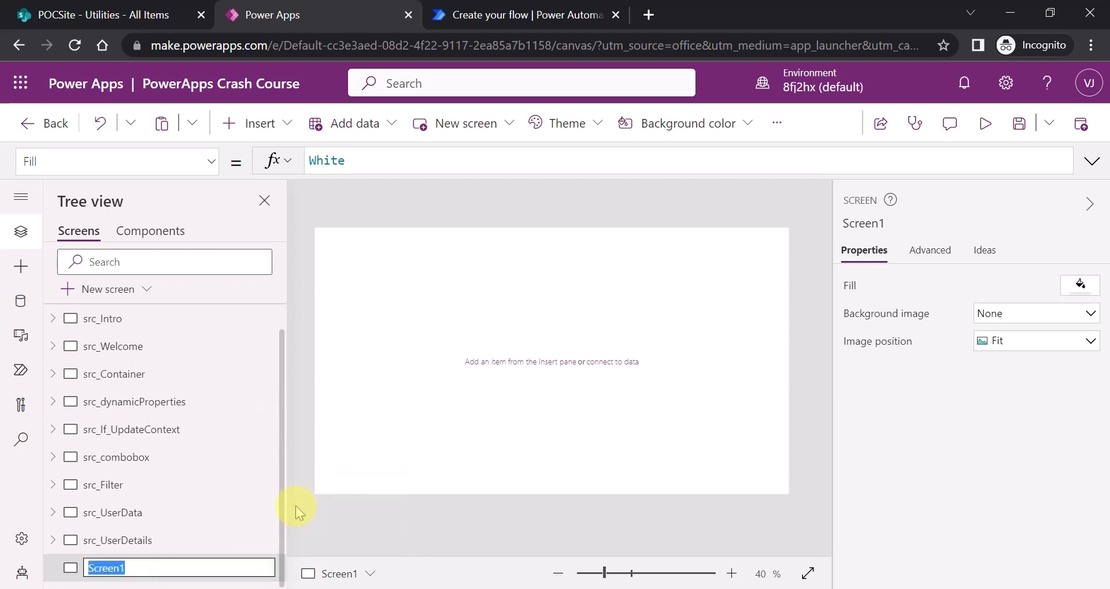
{"action": "type", "text": "src"}
{"action": "type", "text": "_Add"}
{"action": "type", "text": "C"}
{"action": "type", "text": "uantity"}
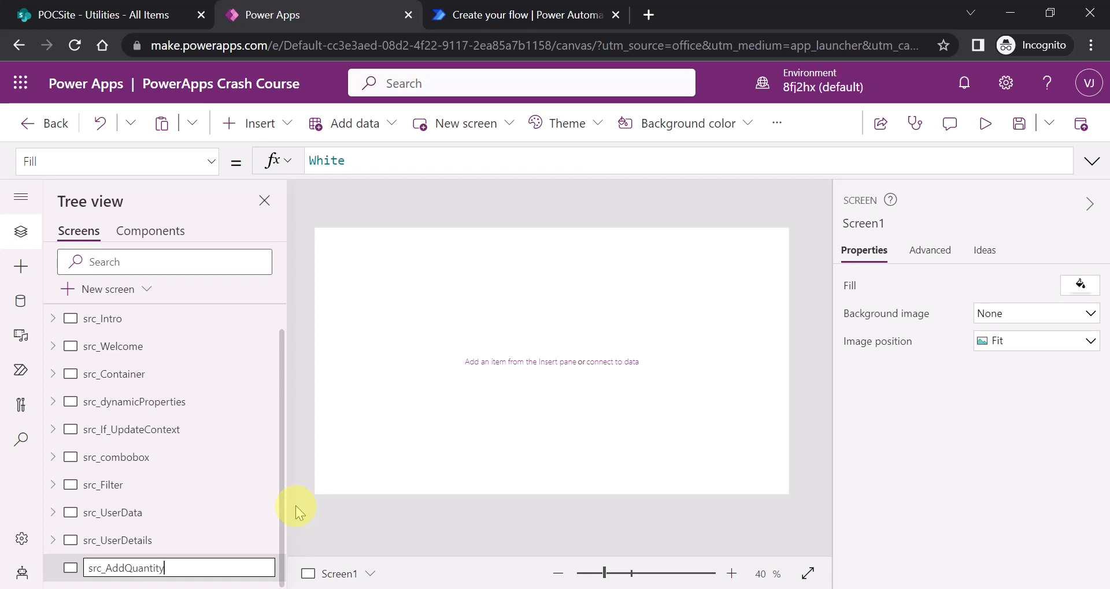
{"action": "left_click", "coordinate": [372, 523]}
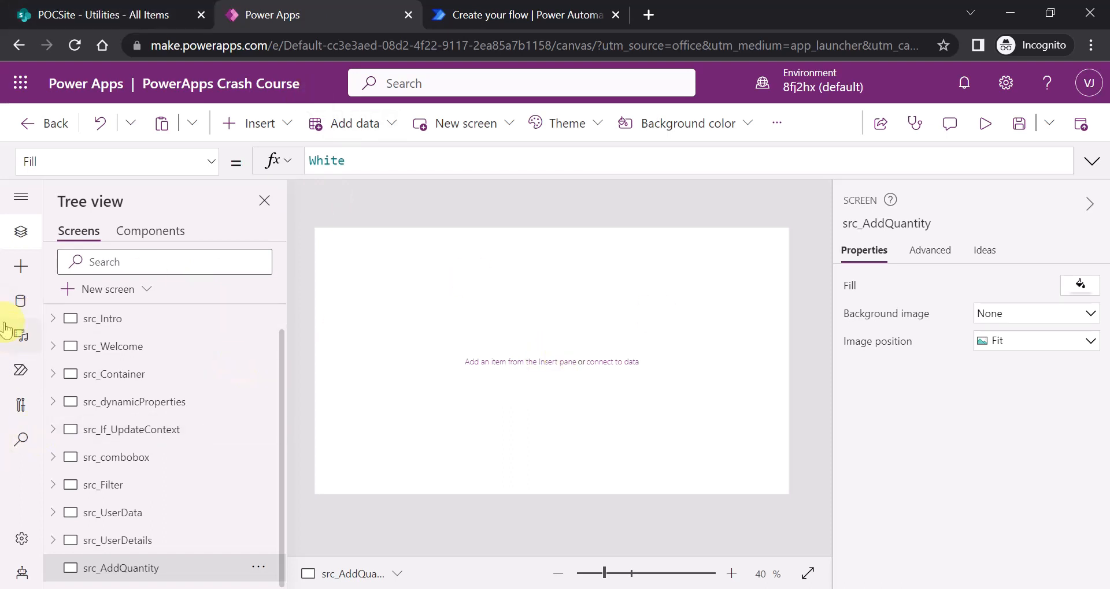
Step: Start adding a data source by finding the SharePoint connector and choosing its existing connection
{"action": "left_click", "coordinate": [19, 306]}
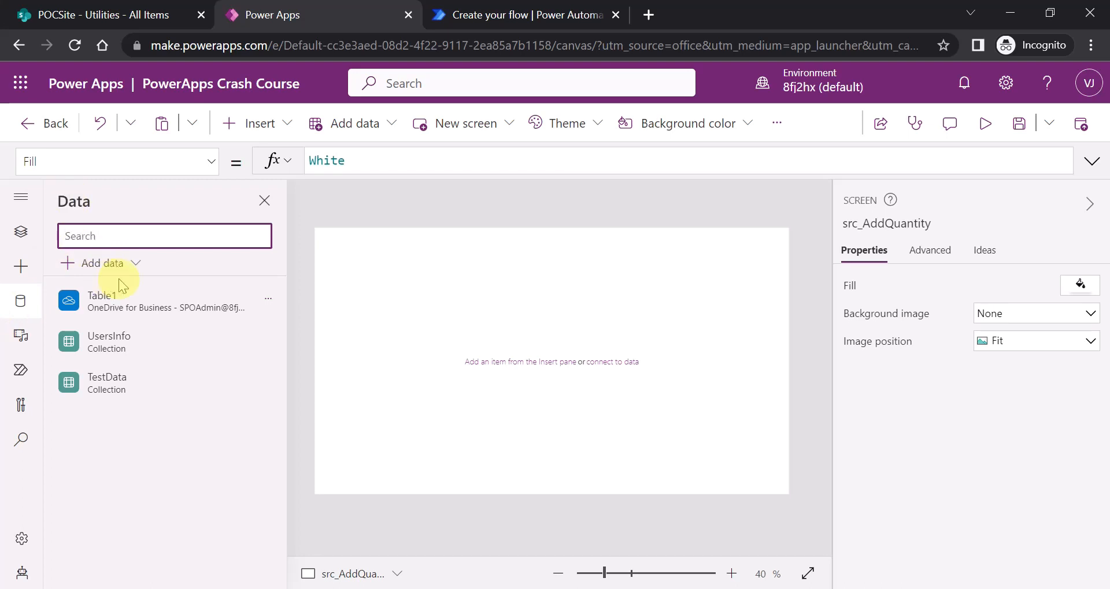
{"action": "left_click", "coordinate": [137, 259]}
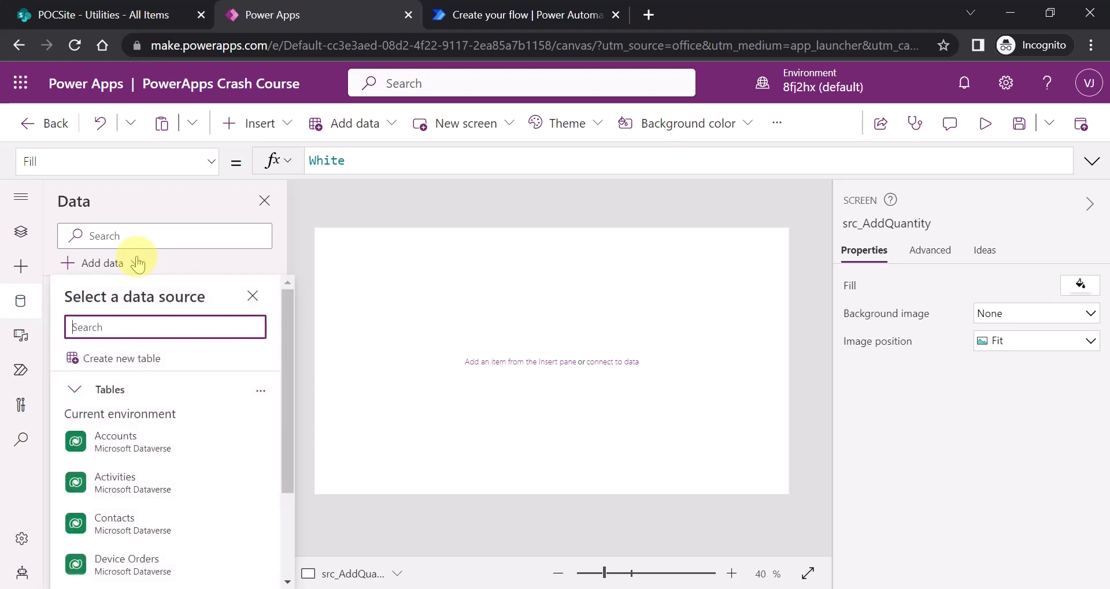
{"action": "left_click", "coordinate": [66, 389]}
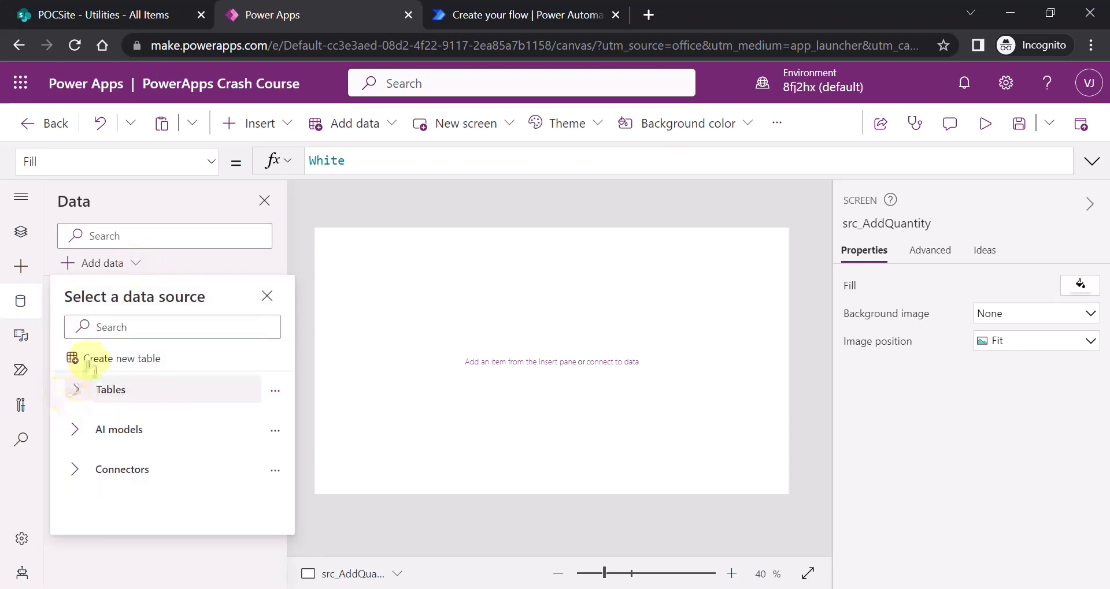
{"action": "left_click", "coordinate": [78, 469]}
{"action": "left_click", "coordinate": [142, 326]}
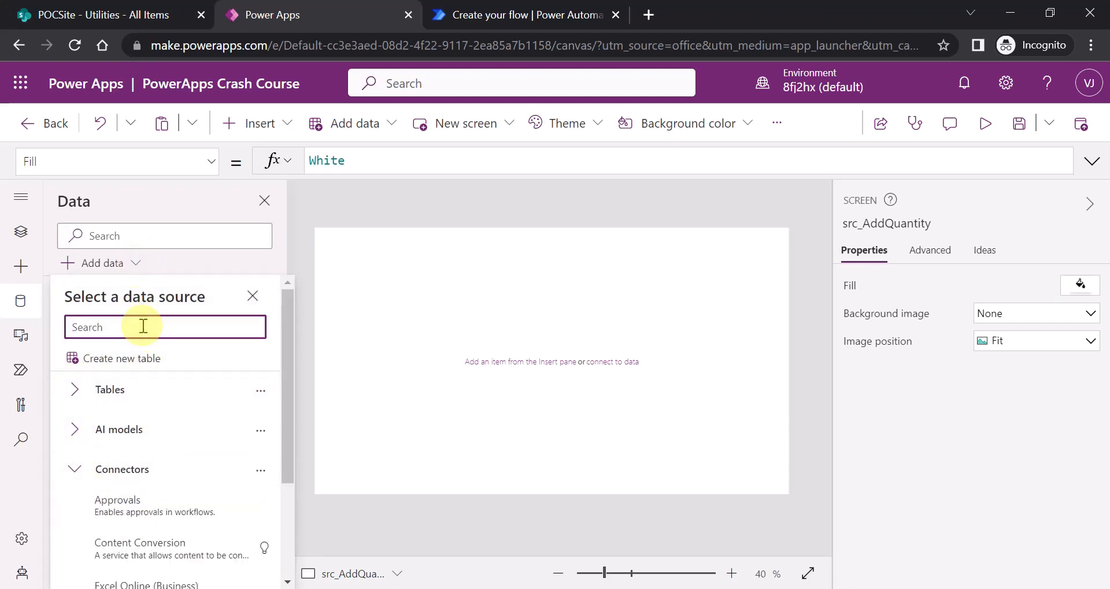
{"action": "type", "text": "share"}
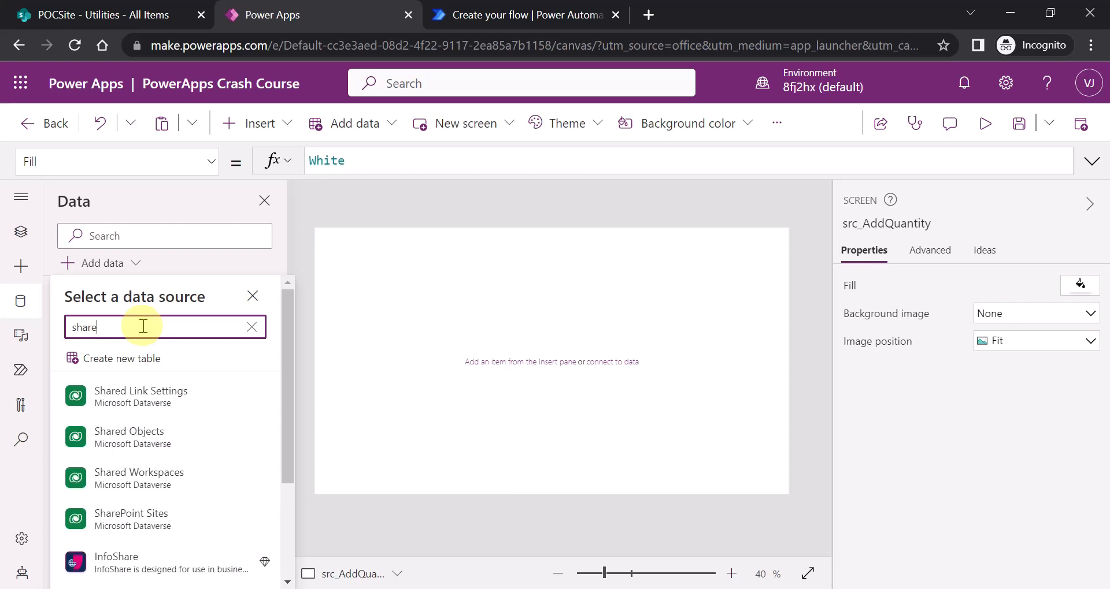
{"action": "type", "text": "p"}
{"action": "left_click", "coordinate": [130, 445]}
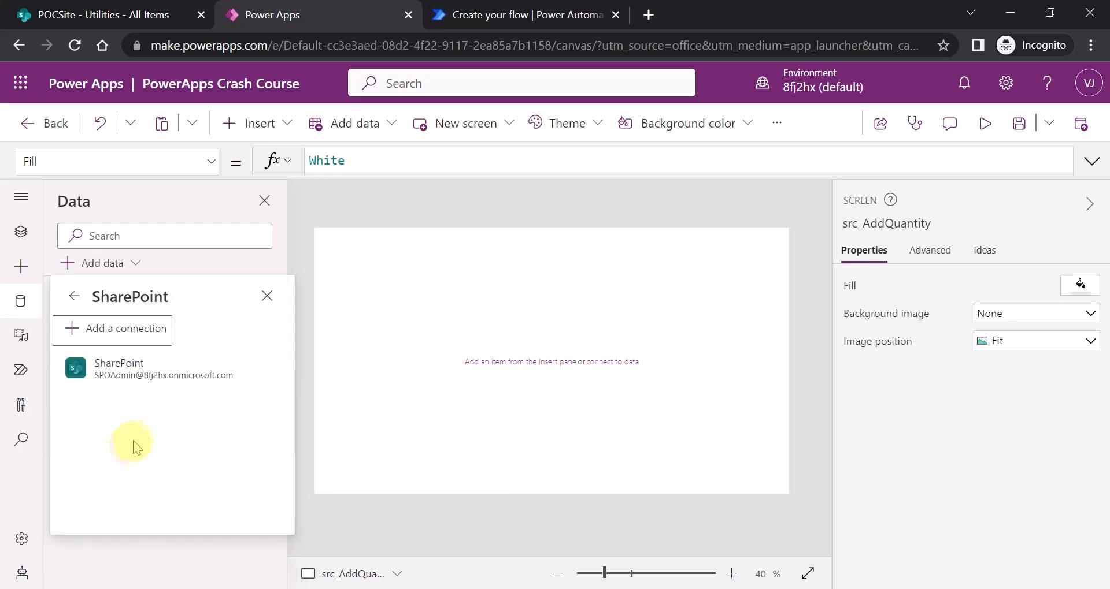
{"action": "left_click", "coordinate": [129, 376]}
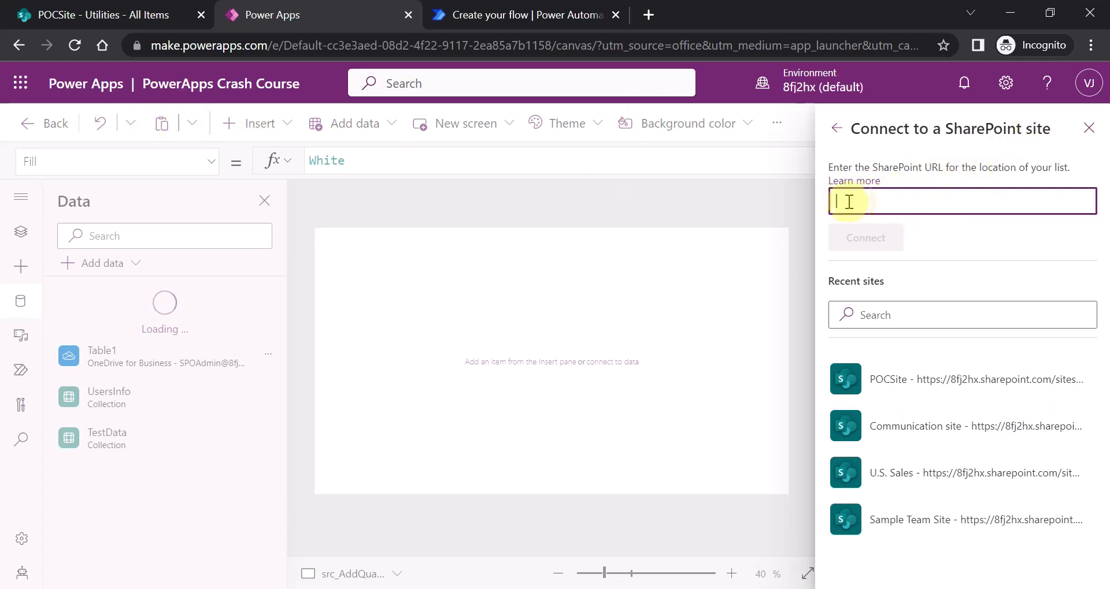
Step: Choose the POCSite SharePoint site and connect its Utilities list to the app
{"action": "left_click", "coordinate": [937, 382]}
{"action": "left_click", "coordinate": [941, 387]}
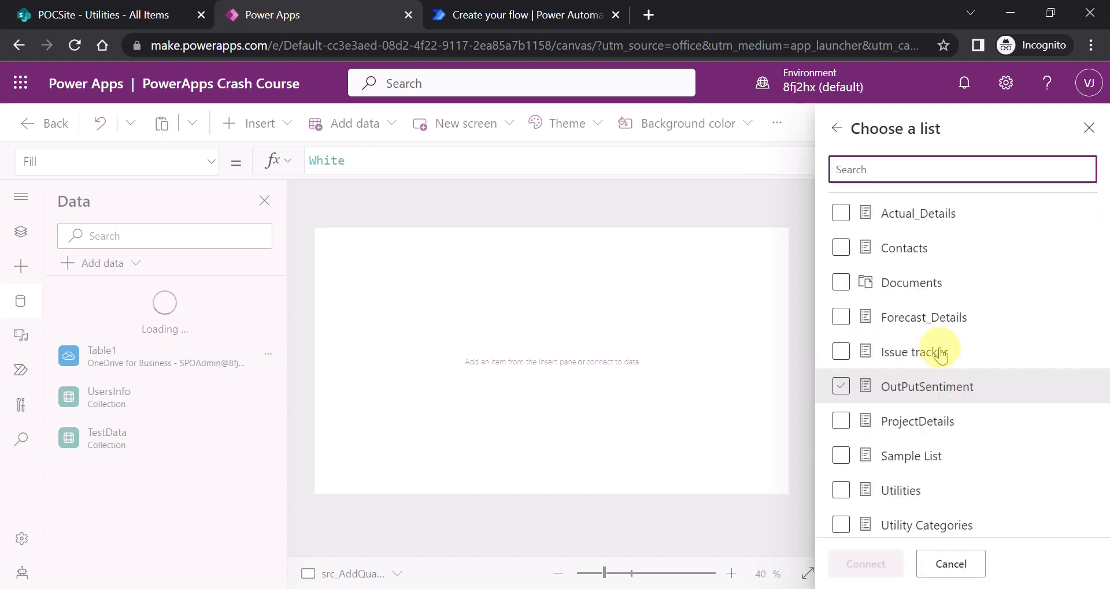
{"action": "left_click", "coordinate": [842, 493]}
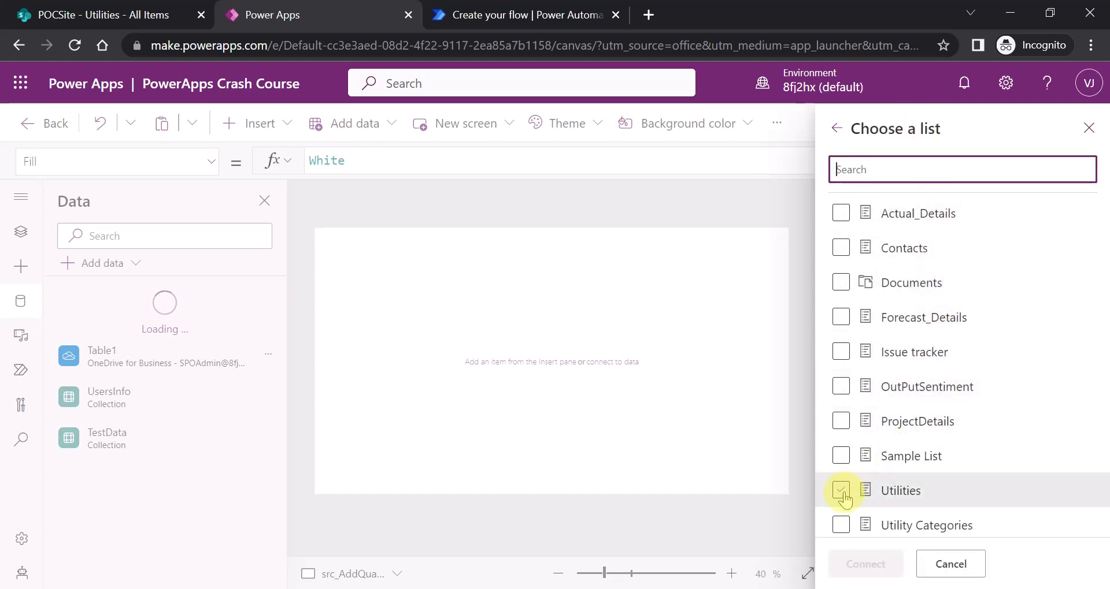
{"action": "left_click", "coordinate": [842, 491]}
{"action": "left_click", "coordinate": [862, 565]}
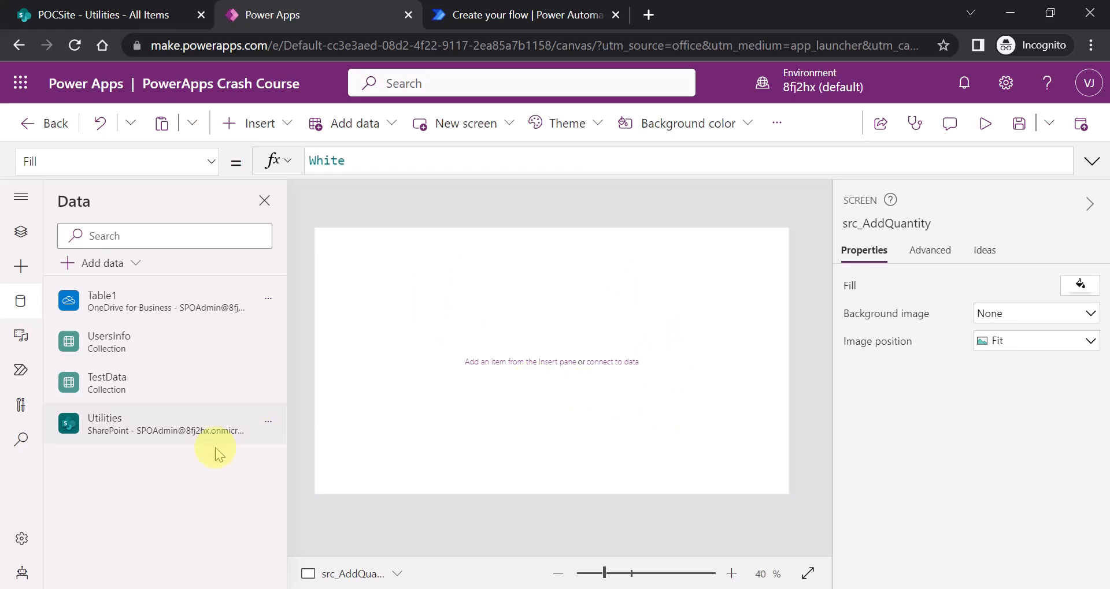
{"action": "mouse_move", "coordinate": [235, 437]}
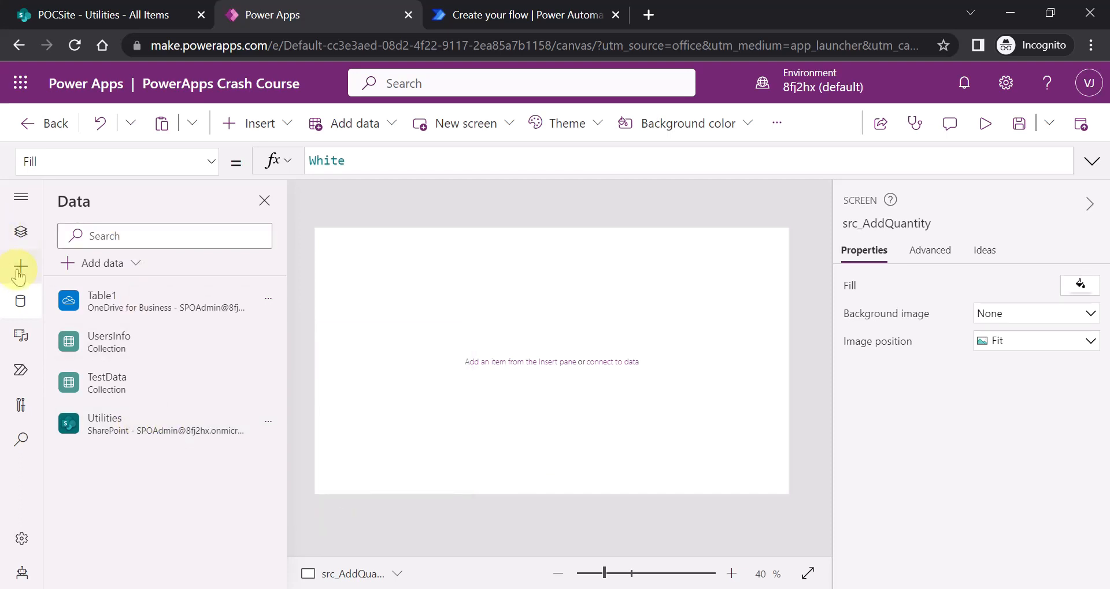
Step: Insert a drop-down control on src_AddQuantity and move it to about X 520, Y 170
{"action": "left_click", "coordinate": [20, 234]}
{"action": "scroll", "coordinate": [150, 451], "scroll_direction": "down", "scroll_amount": 2}
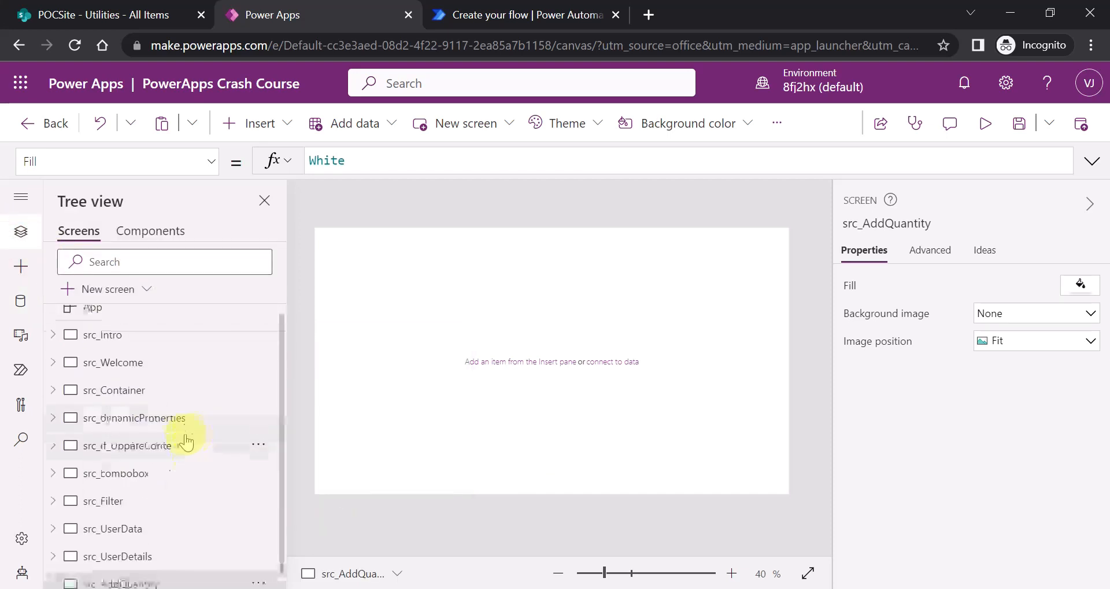
{"action": "left_click", "coordinate": [20, 267]}
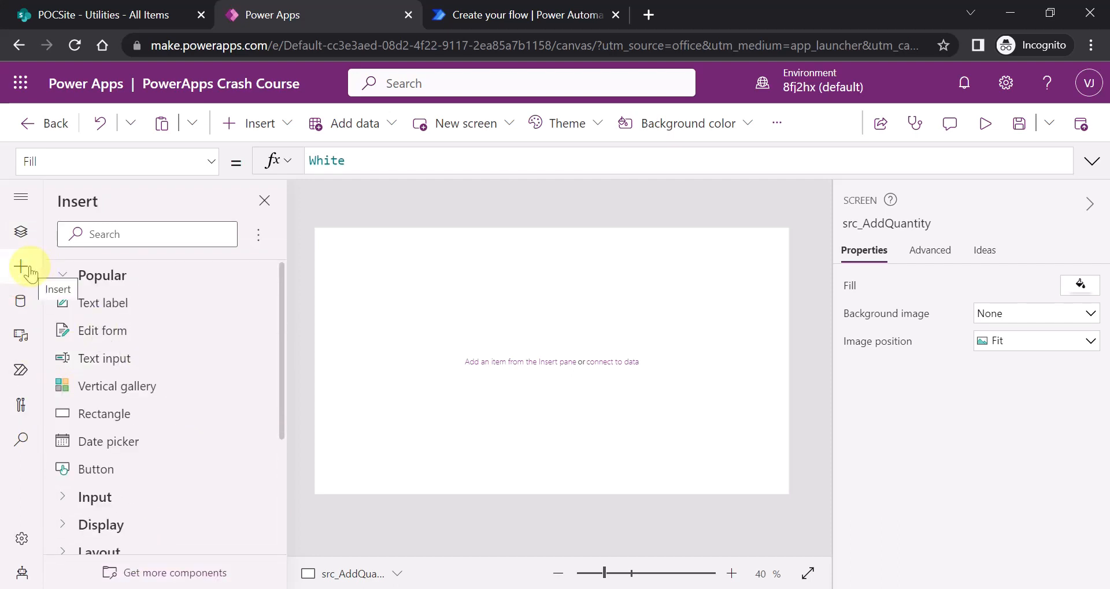
{"action": "left_click", "coordinate": [130, 235]}
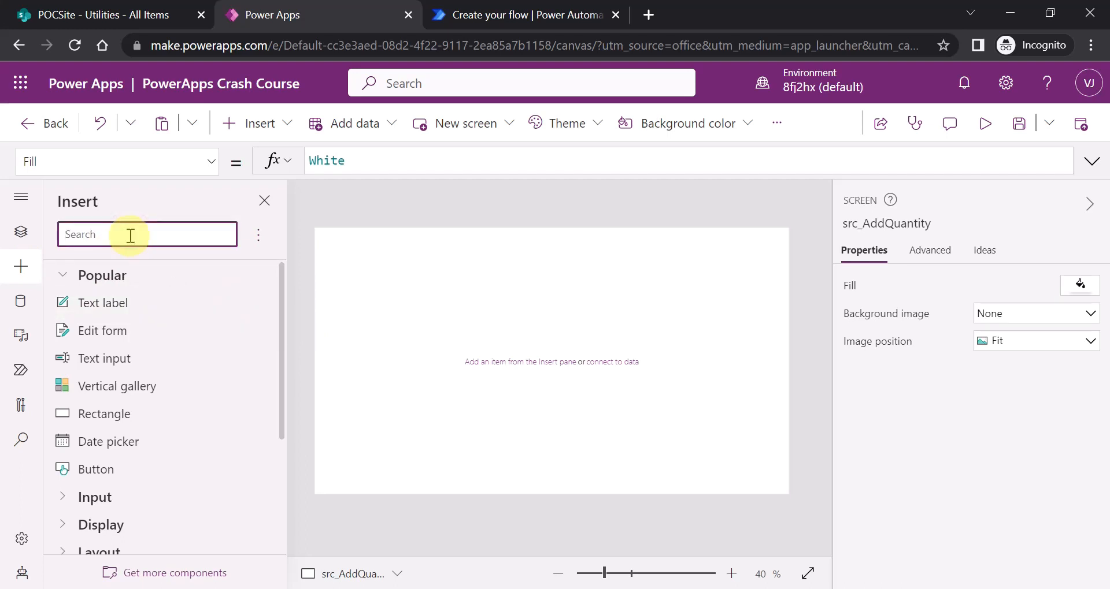
{"action": "type", "text": "drop"}
{"action": "left_click", "coordinate": [149, 302]}
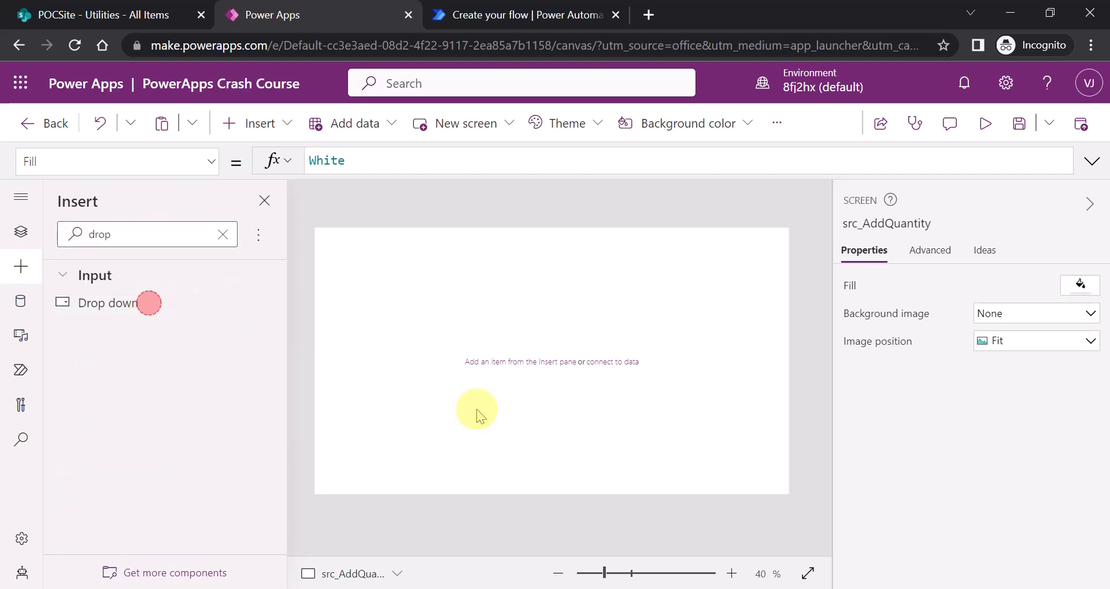
{"action": "left_click_drag", "start_coordinate": [416, 249], "coordinate": [593, 301]}
Step: Rename the drop-down control to dd_QuantityTitle
{"action": "left_click", "coordinate": [916, 225]}
{"action": "type", "text": "dd_Quantity"}
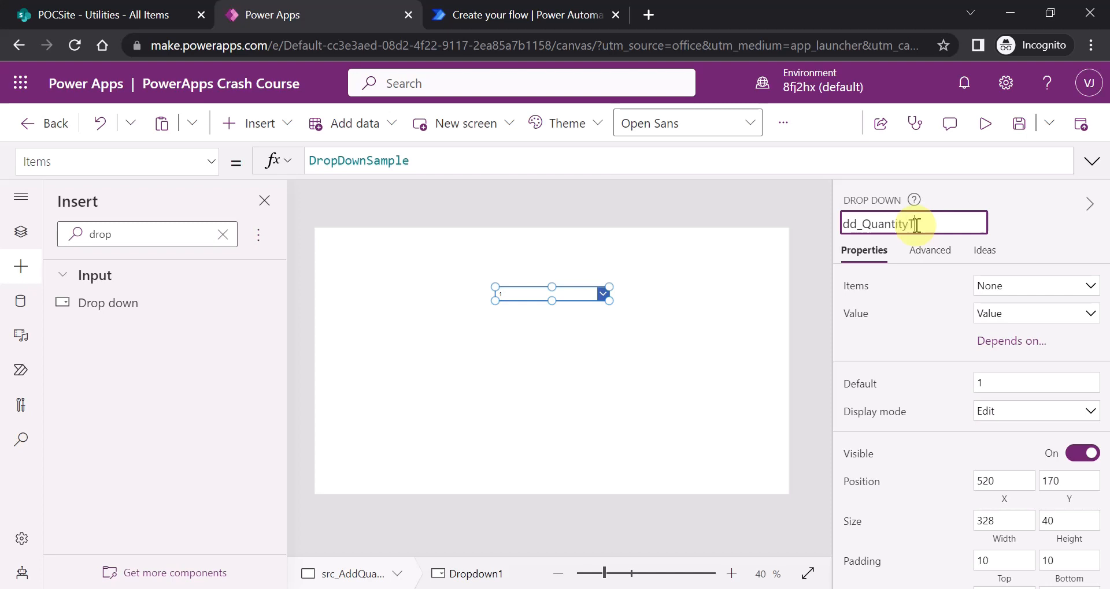
{"action": "left_click", "coordinate": [634, 329]}
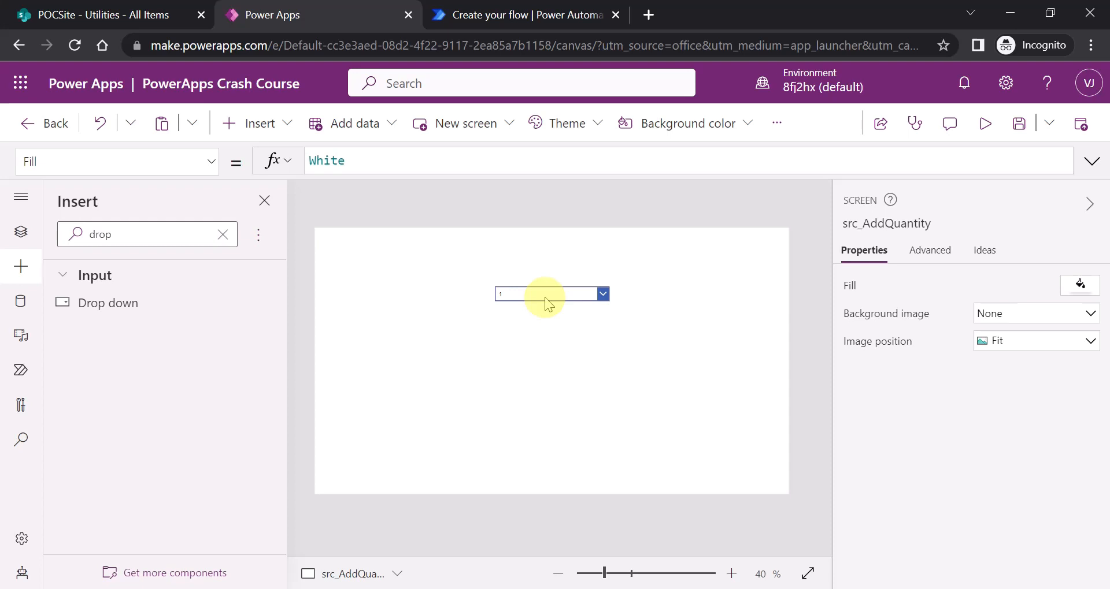
Step: Set the drop-down's Items to the Utilities list and enlarge the control to about 393 by 57
{"action": "left_click", "coordinate": [545, 298]}
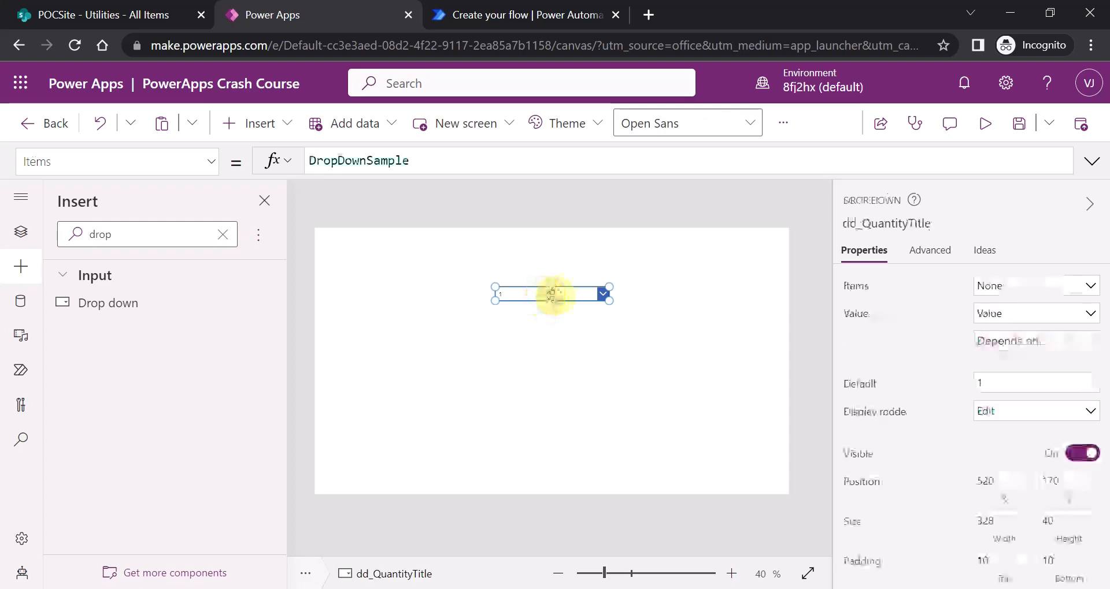
{"action": "left_click", "coordinate": [1089, 289]}
{"action": "left_click", "coordinate": [838, 461]}
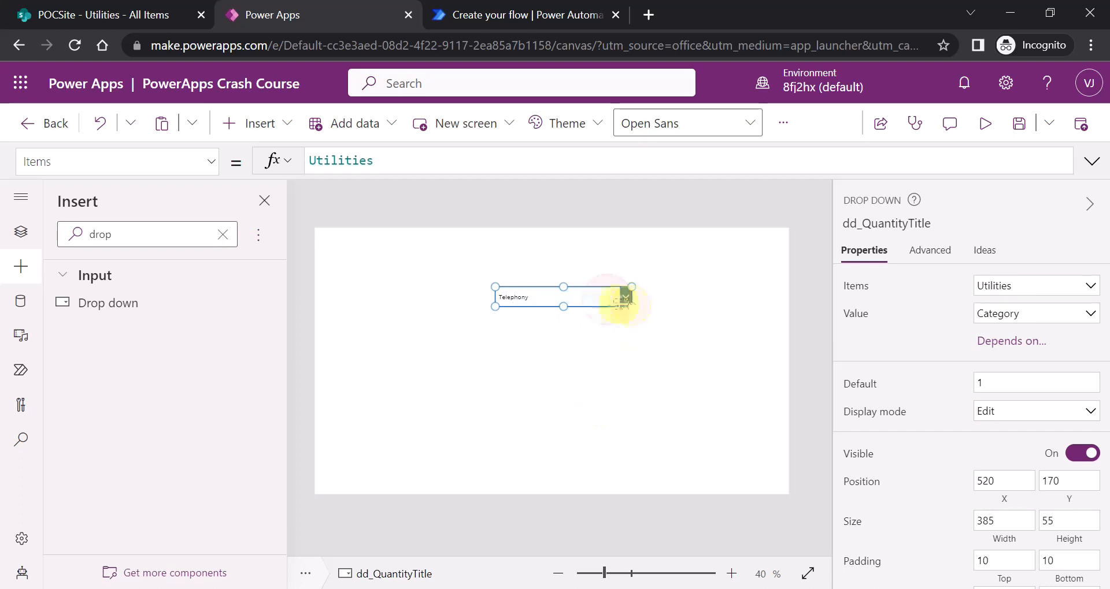
Step: Check the columns of the Utilities list in SharePoint, and set the drop-down's Value to Title in Power Apps
{"action": "left_click", "coordinate": [147, 12]}
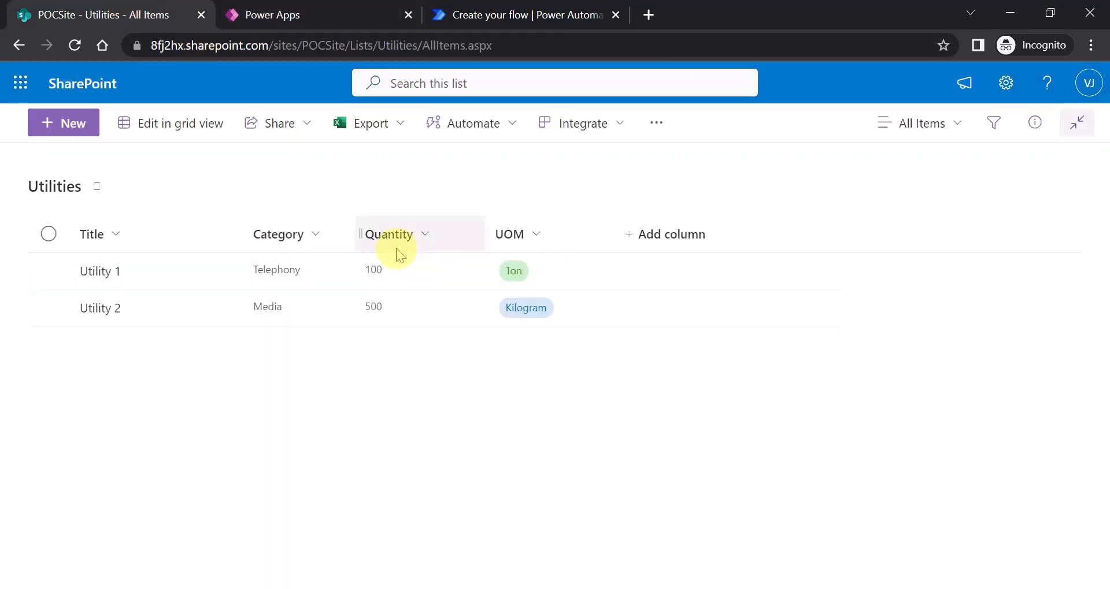
{"action": "left_click", "coordinate": [332, 23]}
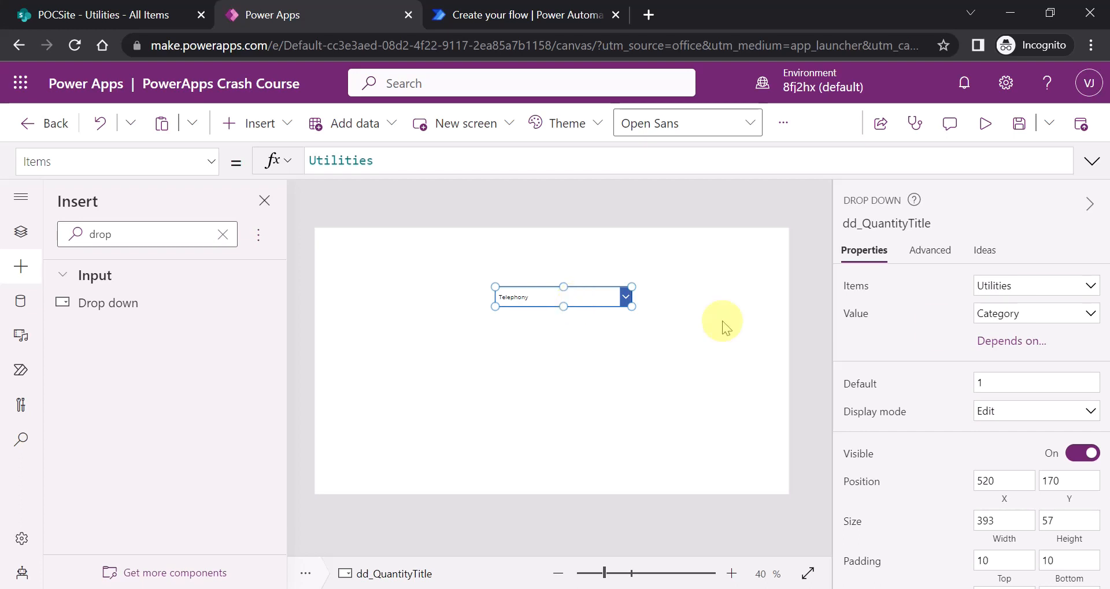
{"action": "left_click", "coordinate": [1090, 315]}
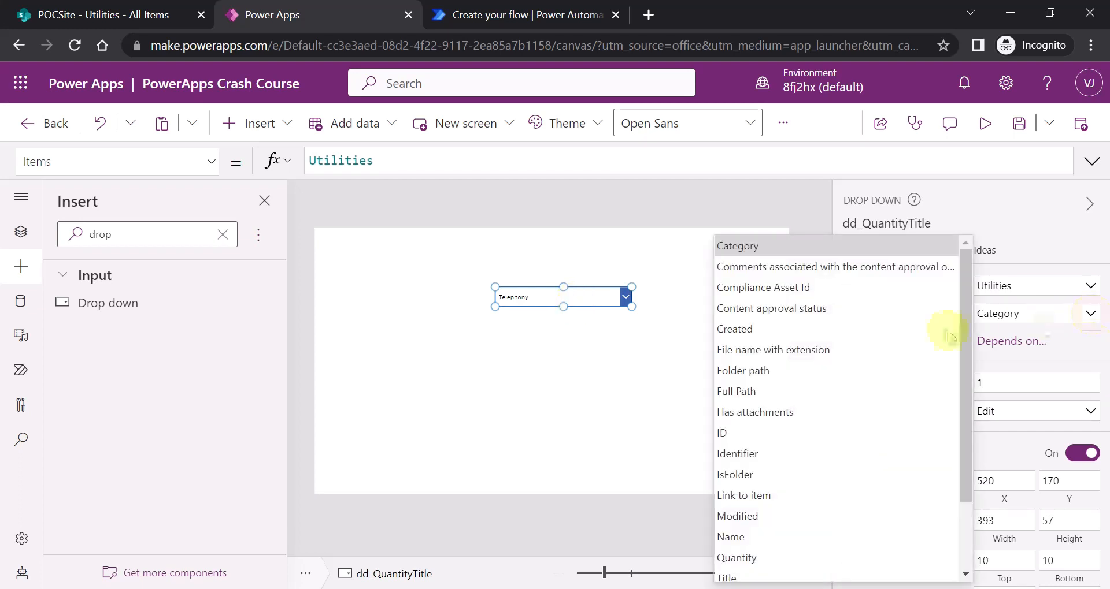
{"action": "left_click", "coordinate": [730, 575]}
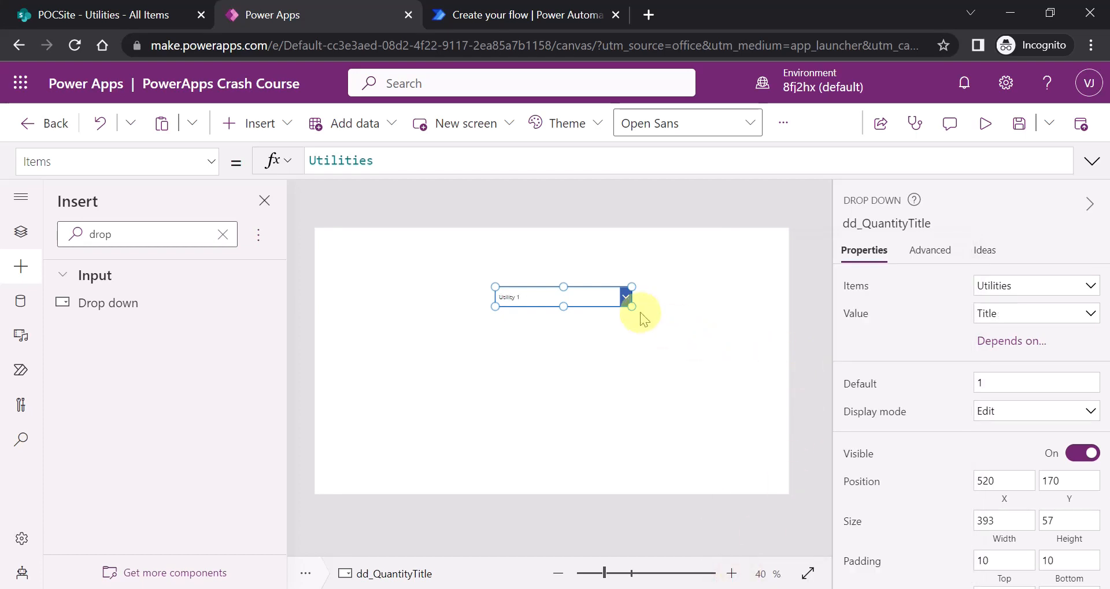
Step: Preview the app to check the choices offered by the drop-down, and return to editing
{"action": "left_click", "coordinate": [985, 123]}
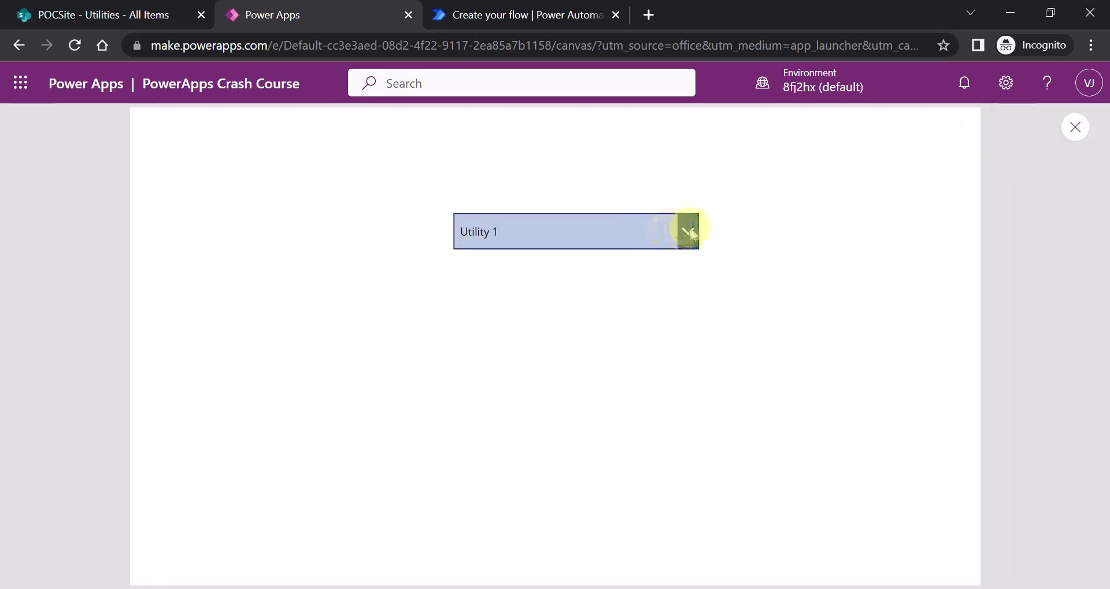
{"action": "left_click", "coordinate": [688, 231]}
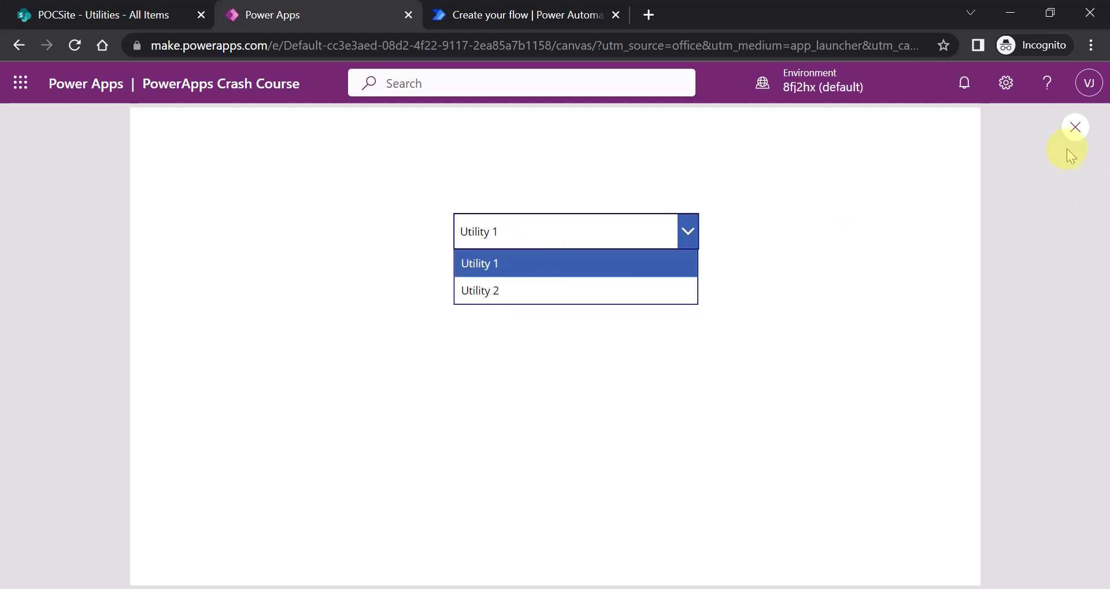
{"action": "left_click", "coordinate": [1074, 128]}
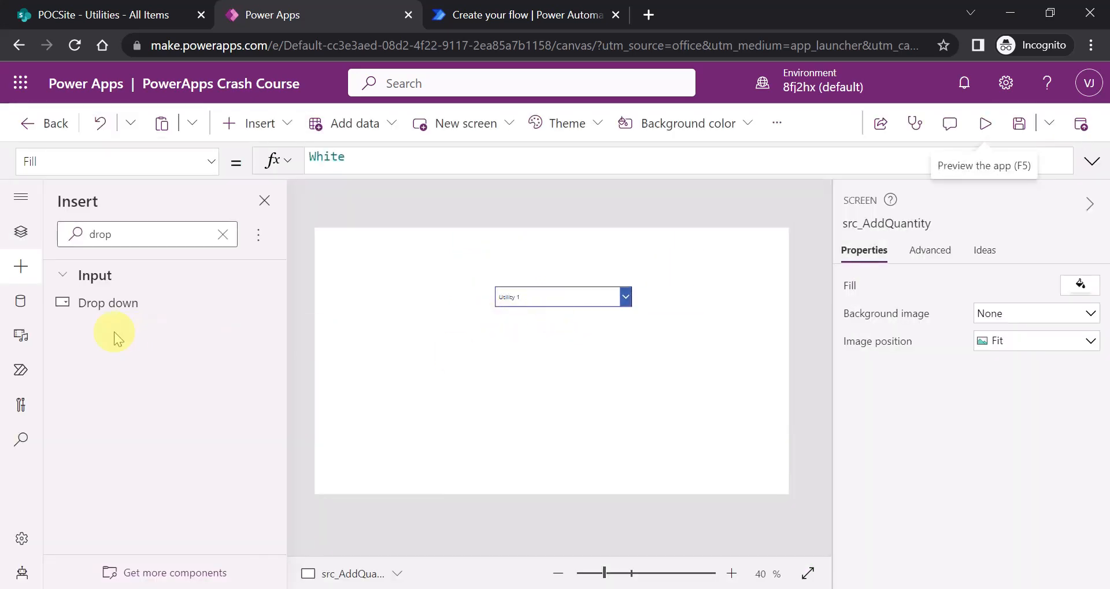
Step: Insert a text label on the src_AddQuantity screen and place it beside the drop-down
{"action": "left_click", "coordinate": [22, 272]}
{"action": "left_click", "coordinate": [21, 267]}
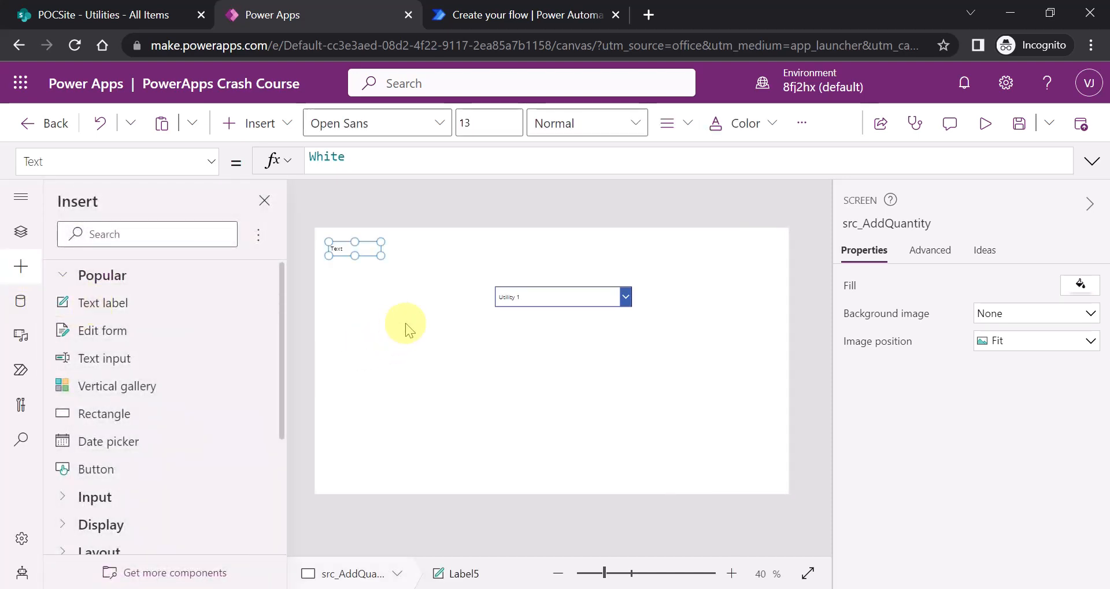
{"action": "left_click_drag", "start_coordinate": [347, 247], "coordinate": [422, 297]}
{"action": "double_click", "coordinate": [331, 161]}
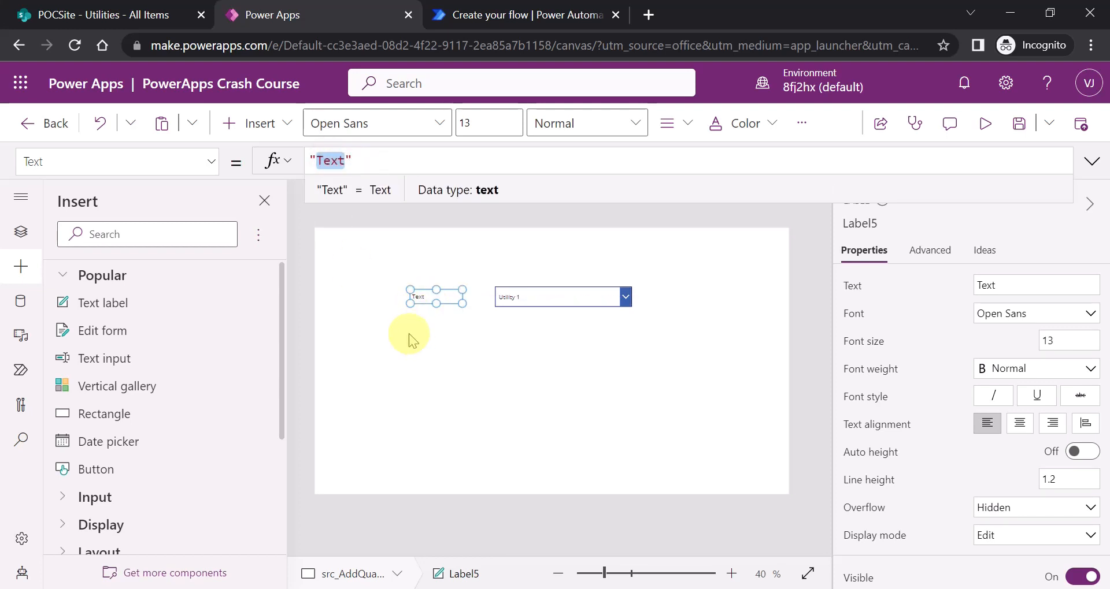
{"action": "left_click", "coordinate": [438, 297]}
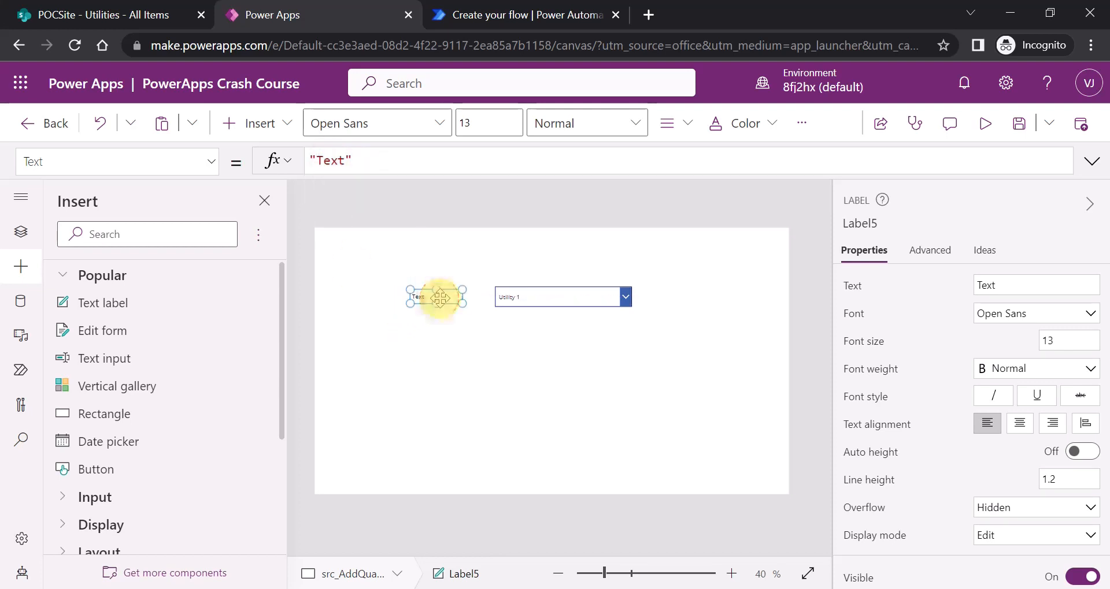
Step: Rename the label control beside the drop-down to lbl_UtilityName
{"action": "left_click", "coordinate": [887, 226]}
{"action": "key", "text": "BackSpace"}
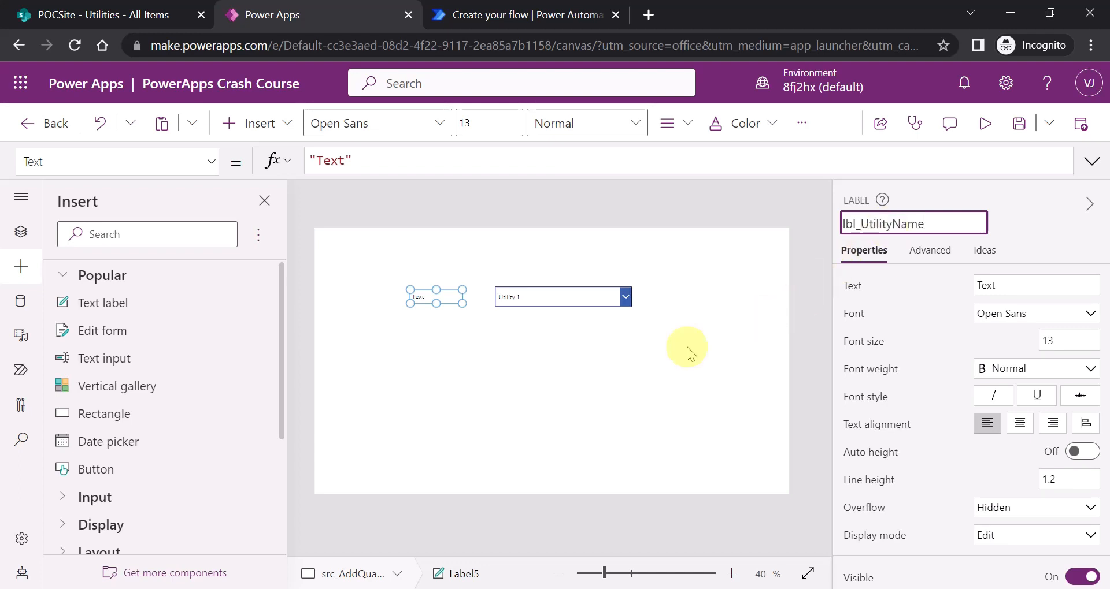
{"action": "left_click", "coordinate": [620, 373]}
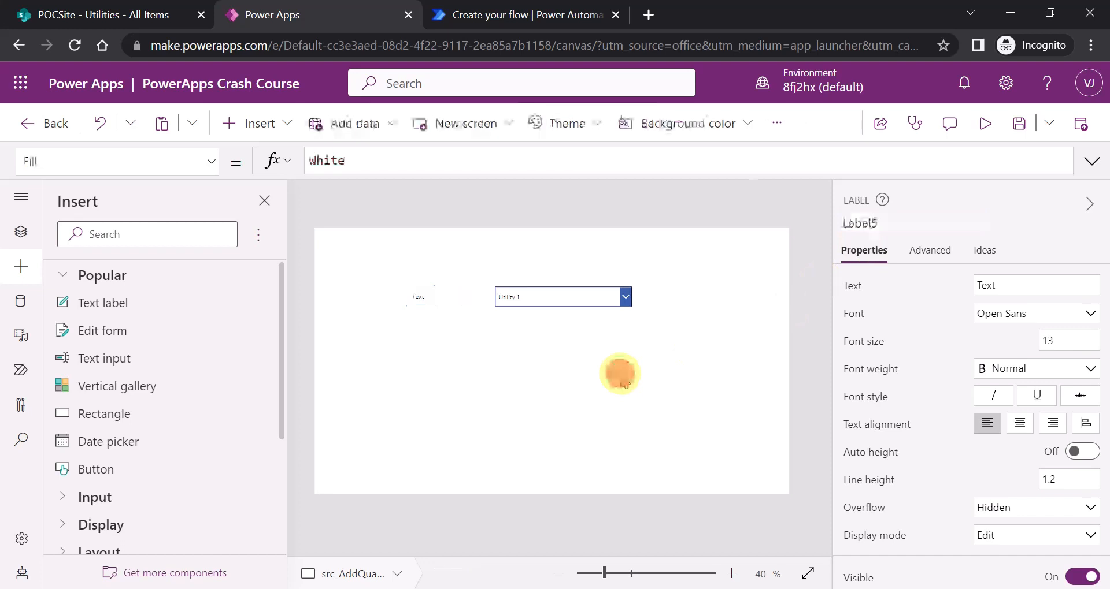
Step: Set the text of lbl_UtilityName to "Utility Name"
{"action": "left_click", "coordinate": [418, 297]}
{"action": "double_click", "coordinate": [327, 159]}
{"action": "type", "text": "Ut"}
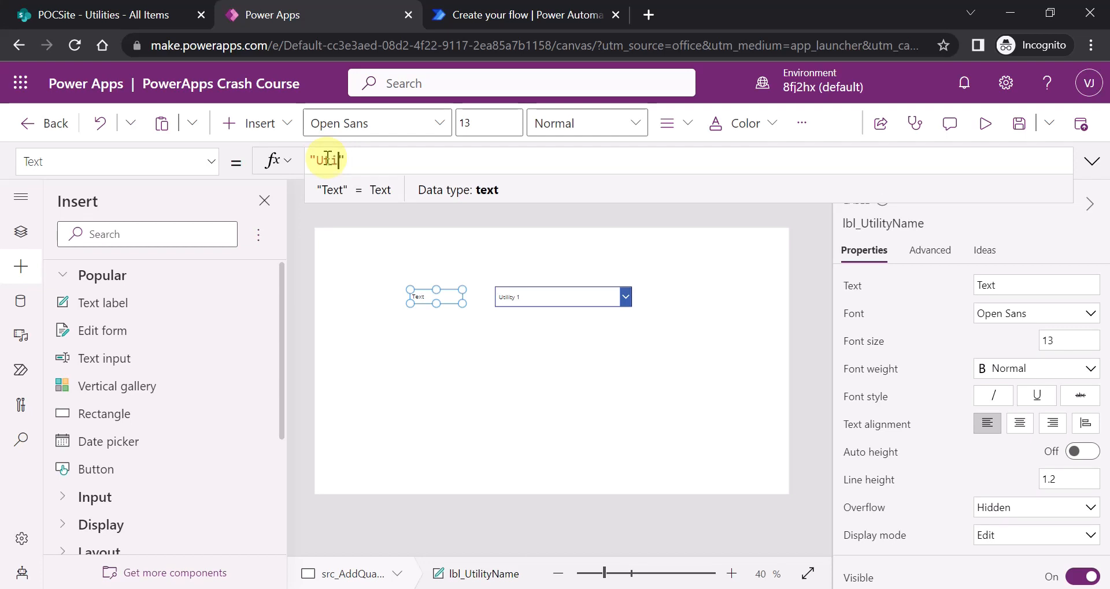
{"action": "type", "text": "ility Name"}
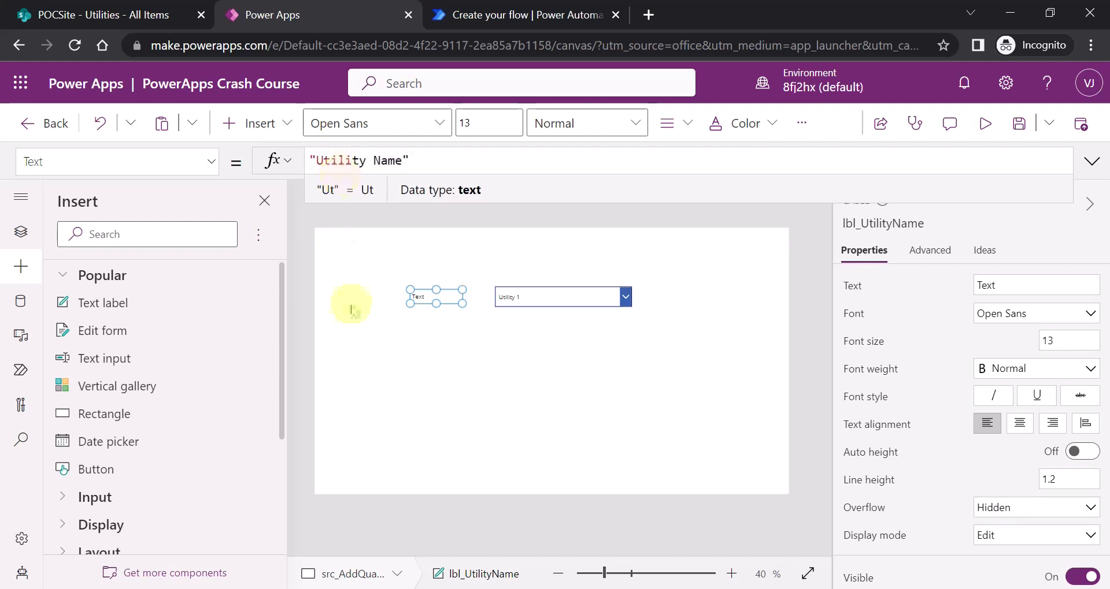
{"action": "left_click", "coordinate": [375, 340]}
Step: Format the Utility Name label as bold with font size 20, enlarge it to fit, and align it with the drop-down
{"action": "left_click", "coordinate": [427, 292]}
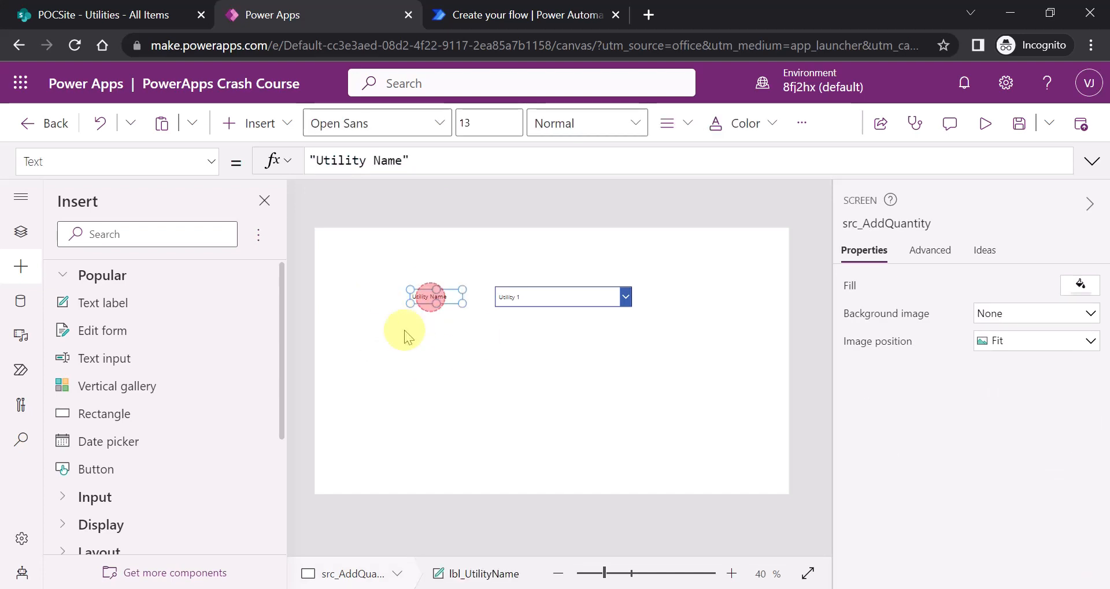
{"action": "left_click", "coordinate": [1063, 379]}
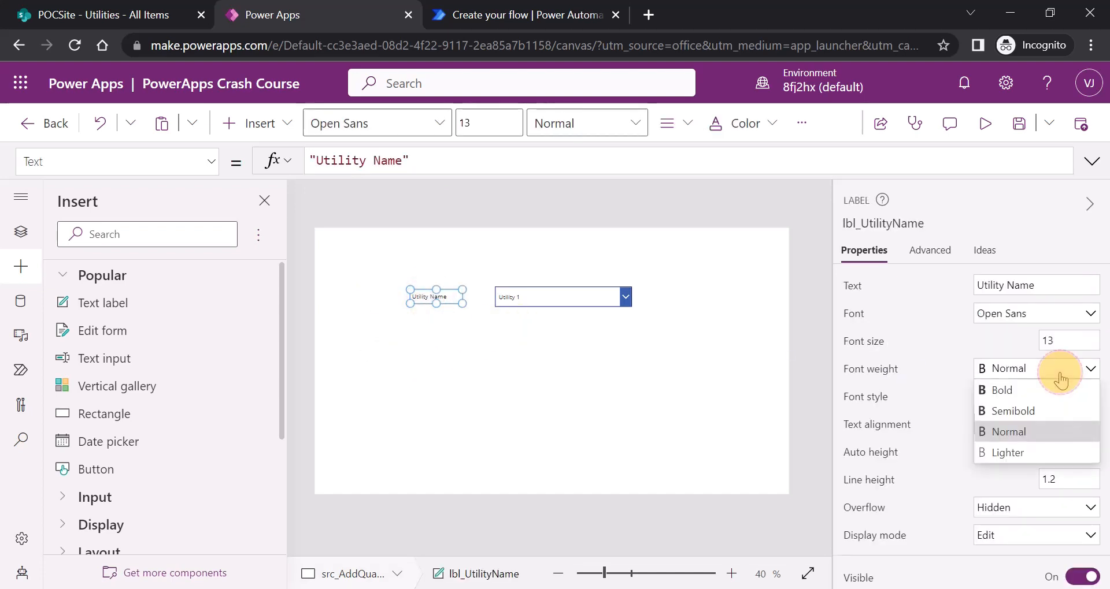
{"action": "left_click", "coordinate": [999, 390]}
{"action": "left_click_drag", "start_coordinate": [1066, 341], "coordinate": [1023, 347]}
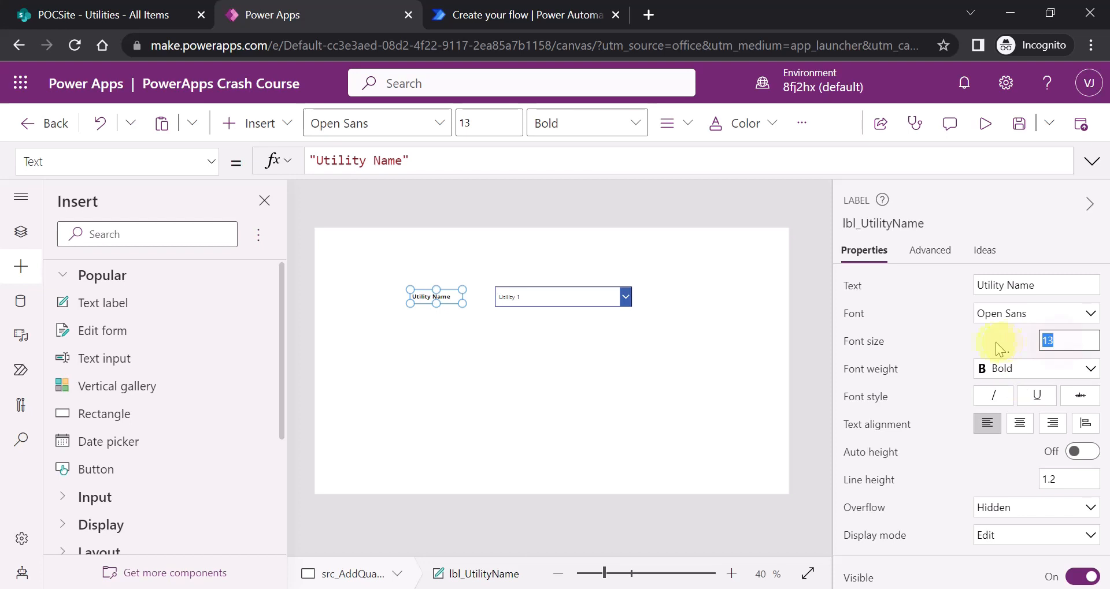
{"action": "type", "text": "20"}
{"action": "left_click_drag", "start_coordinate": [410, 304], "coordinate": [437, 297]}
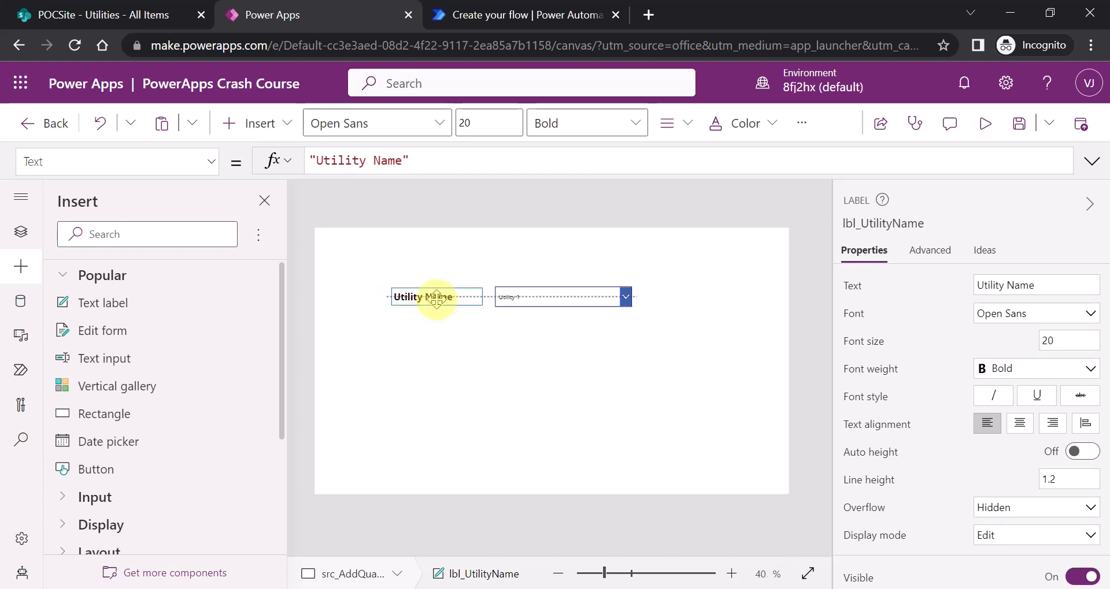
{"action": "left_click", "coordinate": [449, 342]}
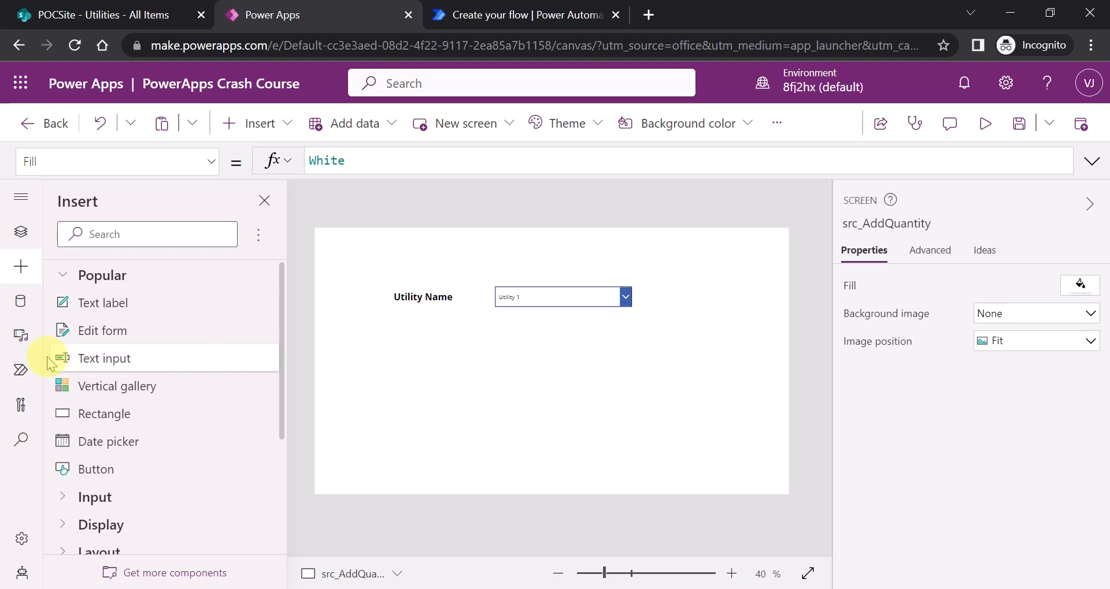
Step: Insert a second text label below the Utility Name label and format it as bold with font size 20
{"action": "left_click", "coordinate": [89, 303]}
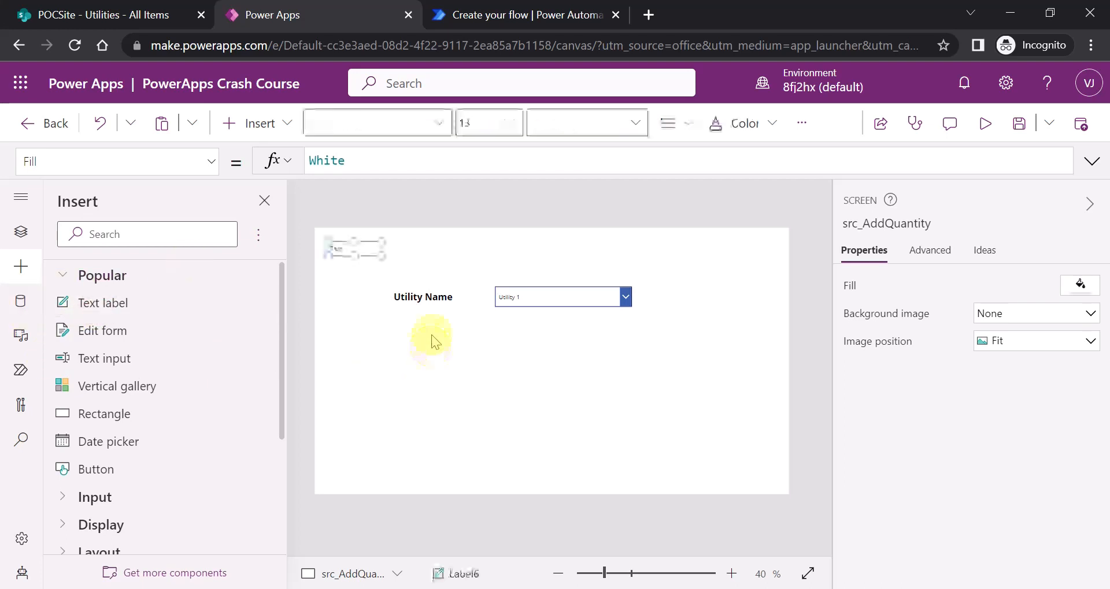
{"action": "left_click_drag", "start_coordinate": [352, 247], "coordinate": [418, 341]}
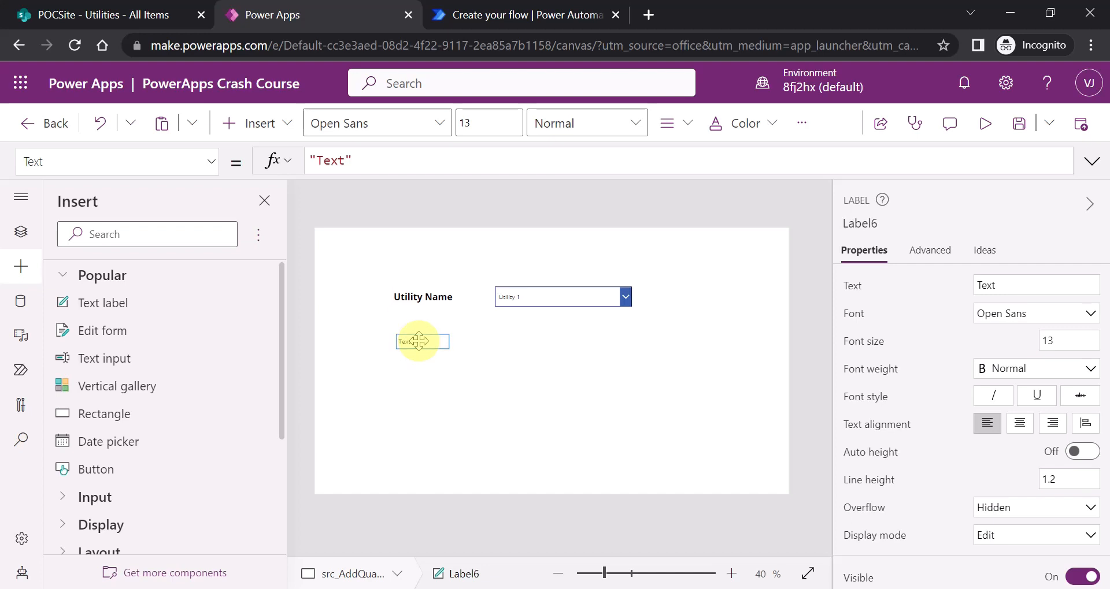
{"action": "left_click", "coordinate": [1053, 340]}
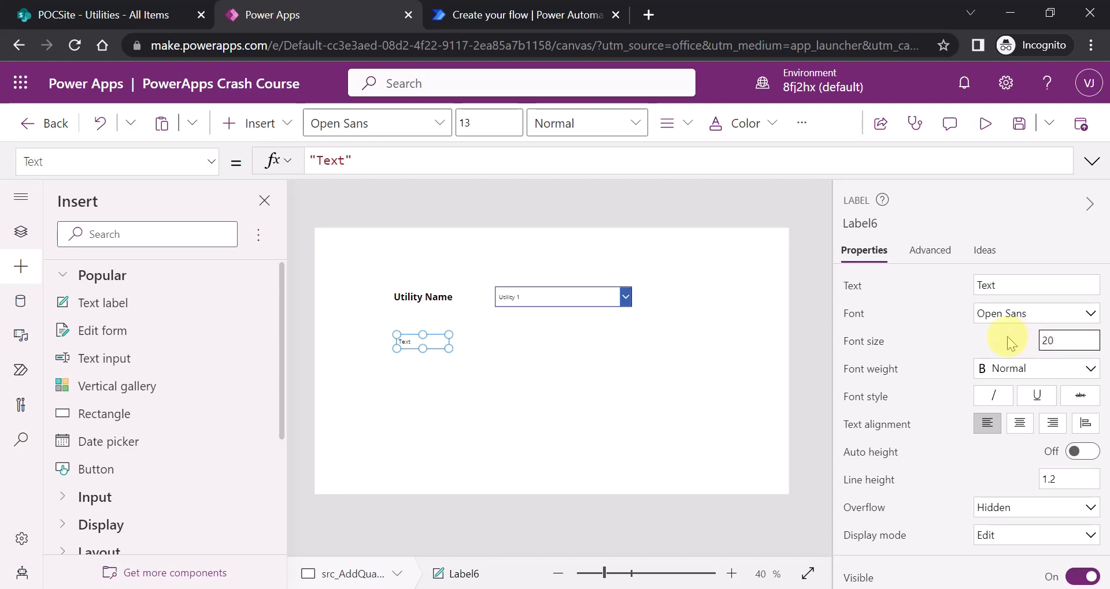
{"action": "left_click", "coordinate": [1043, 367]}
{"action": "left_click", "coordinate": [1014, 389]}
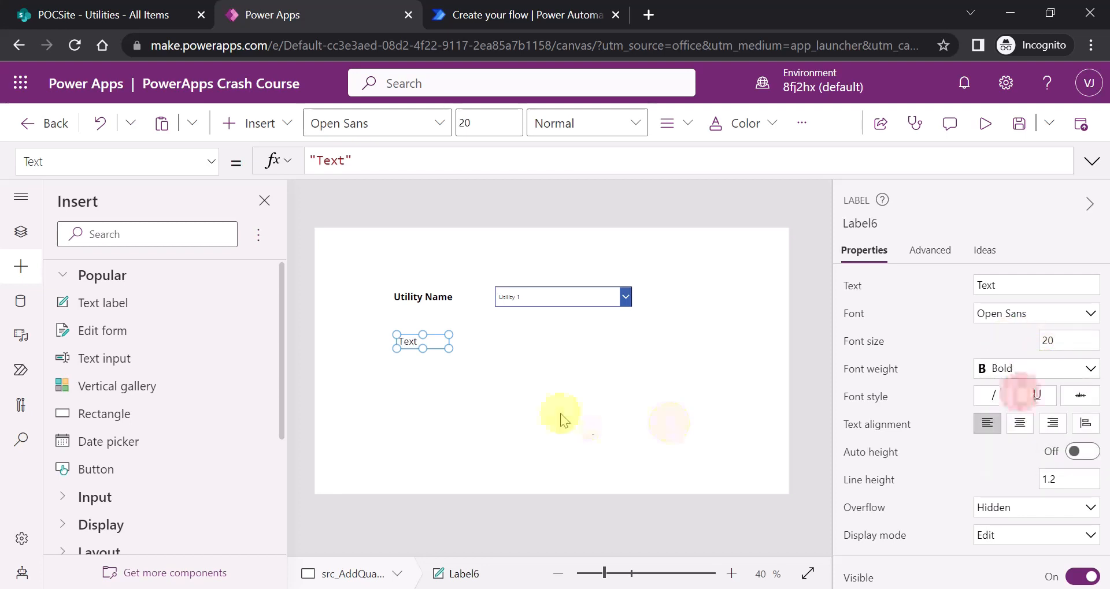
Step: Rename the second label control to lbl_AddQuantity
{"action": "left_click", "coordinate": [890, 224]}
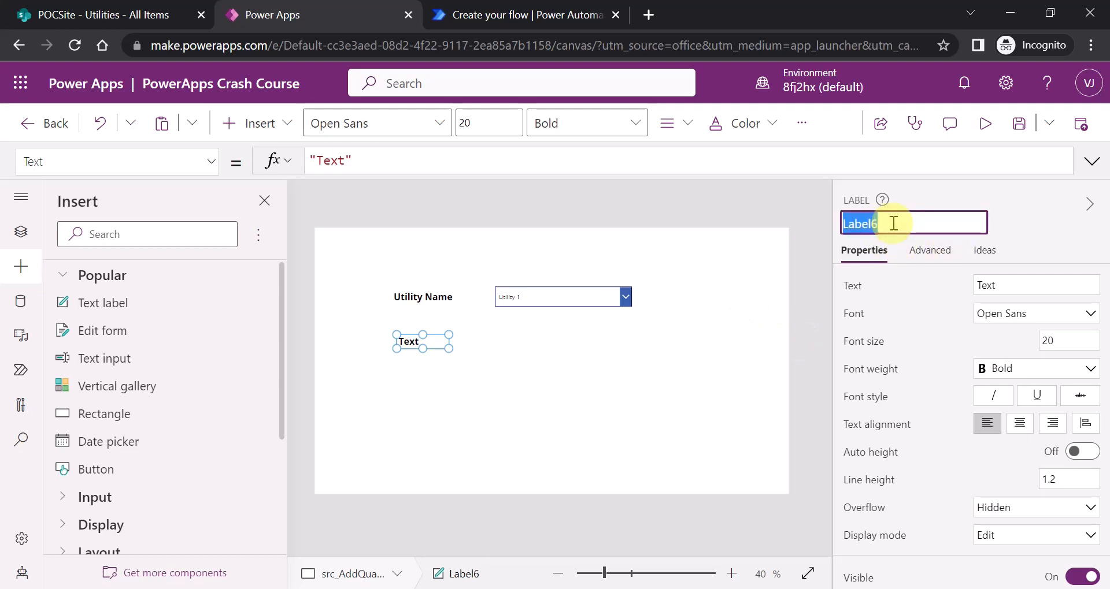
{"action": "type", "text": "lbl_AddQuanti"}
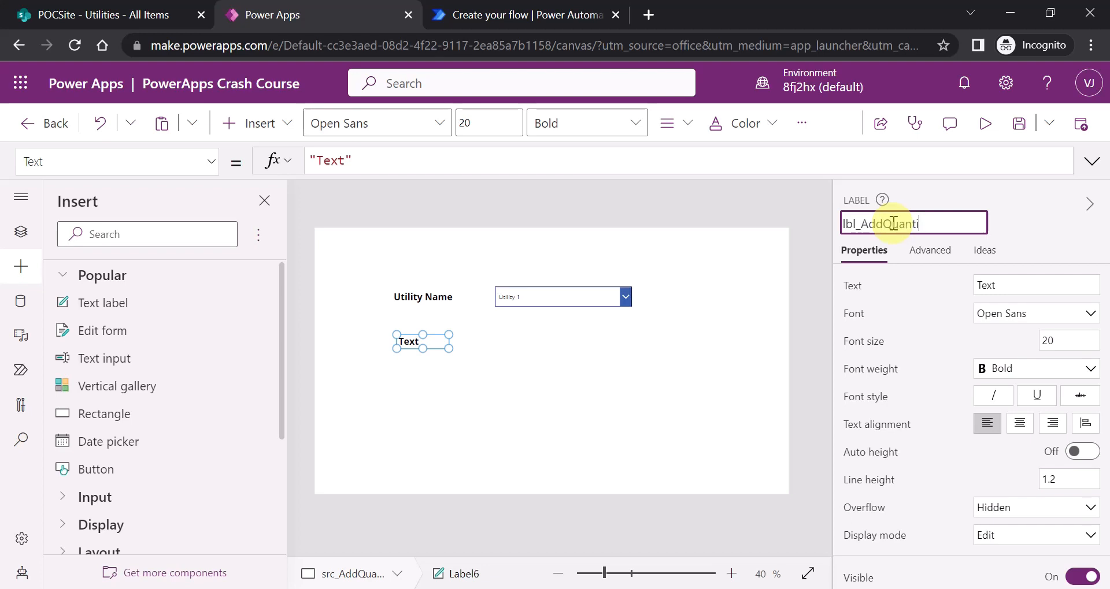
{"action": "type", "text": "ty"}
{"action": "left_click", "coordinate": [625, 404]}
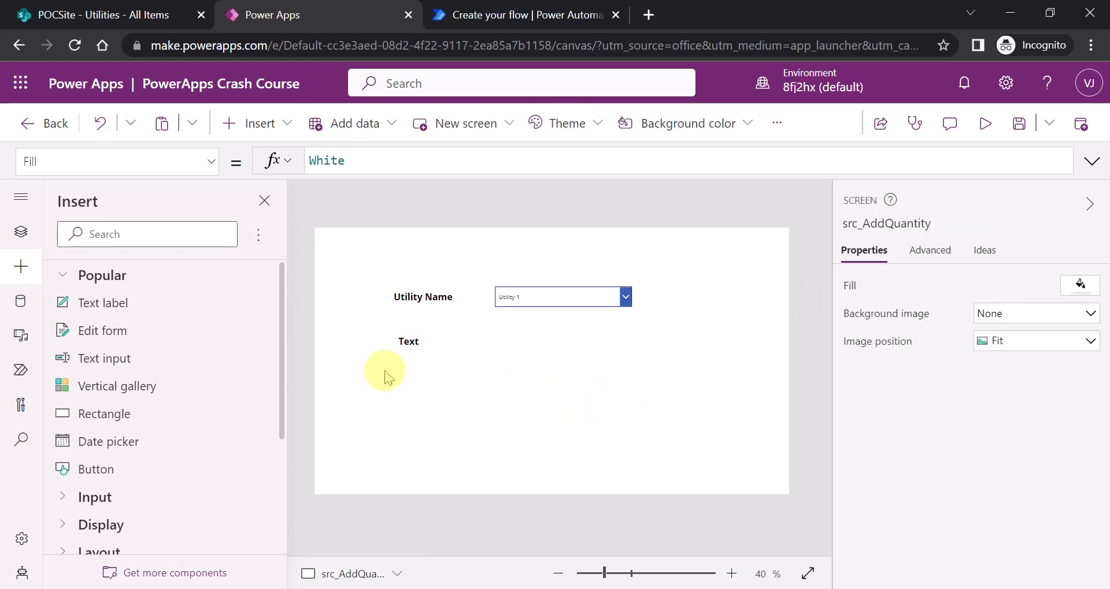
Step: Set the text of lbl_AddQuantity to "Add Quantity", widen the label and align it under the Utility Name label
{"action": "left_click", "coordinate": [409, 343]}
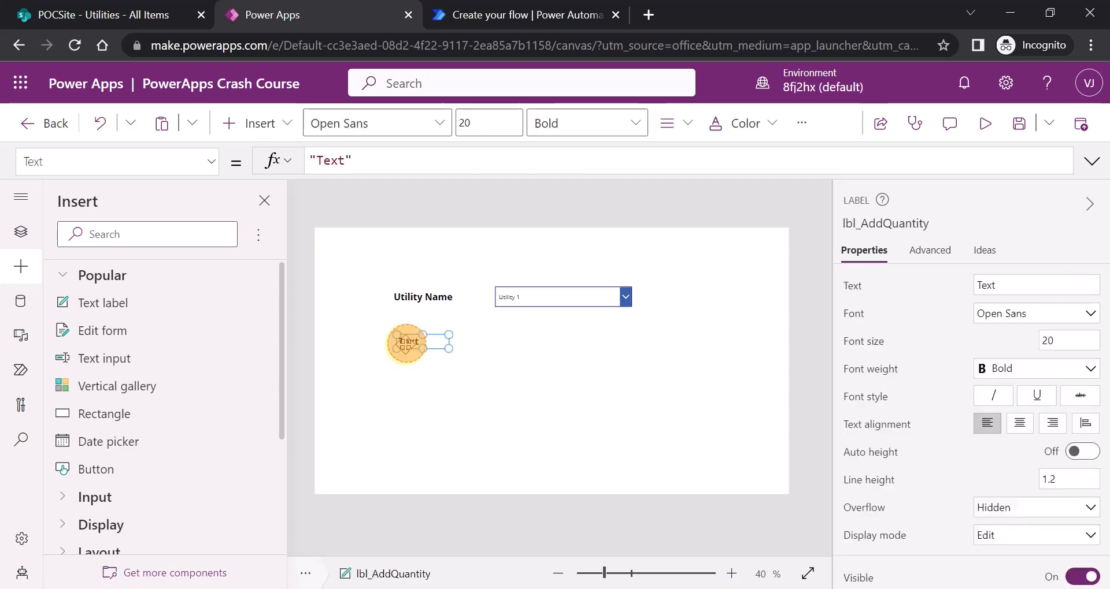
{"action": "double_click", "coordinate": [327, 160]}
{"action": "type", "text": "Add Quantity"}
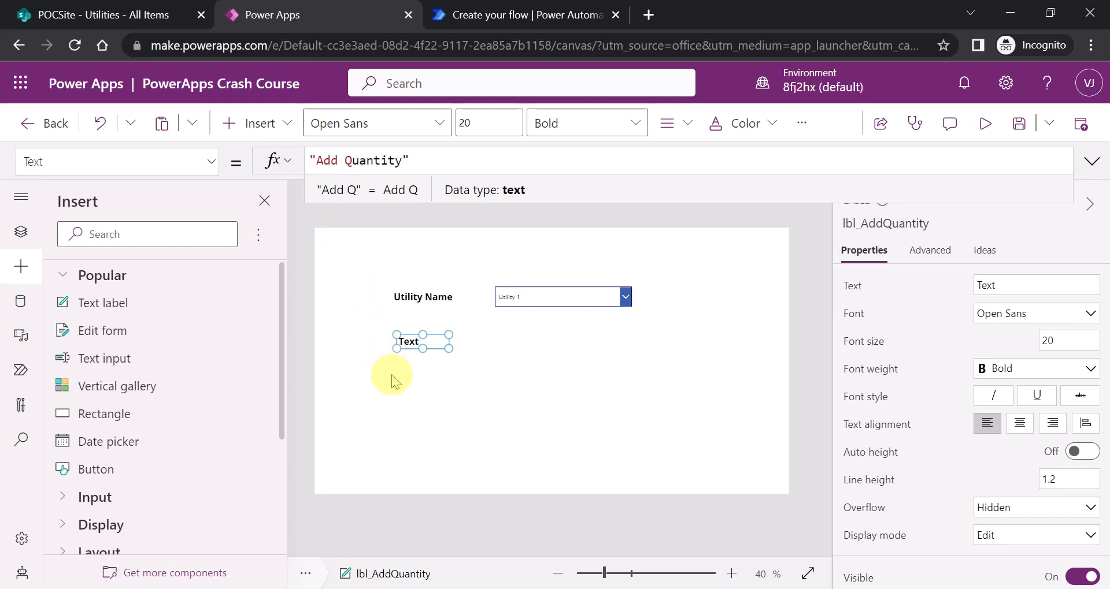
{"action": "left_click", "coordinate": [422, 393]}
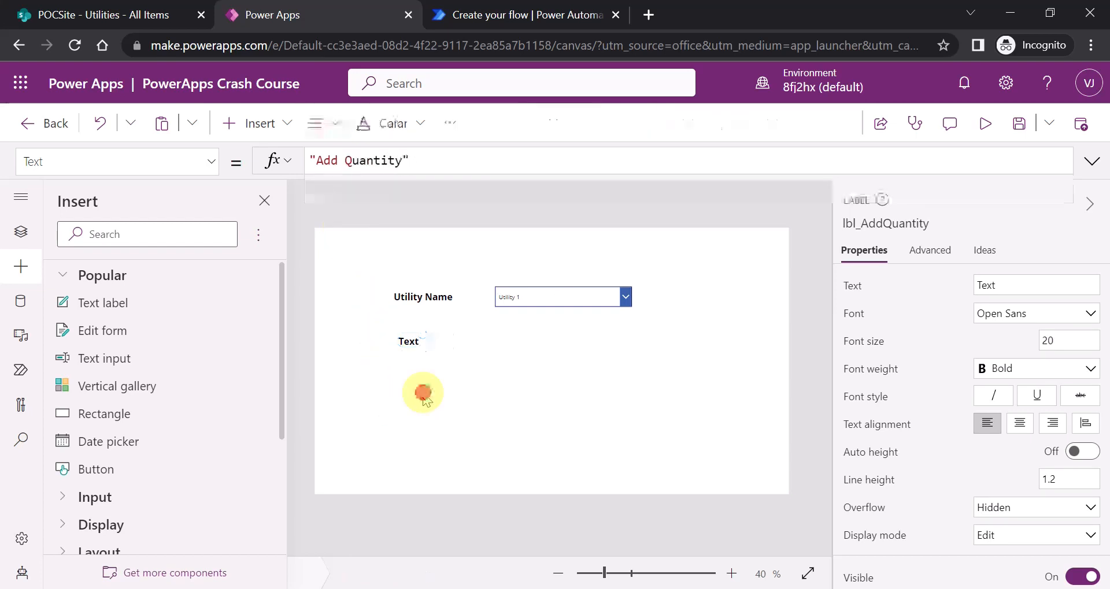
{"action": "left_click", "coordinate": [414, 357]}
{"action": "left_click_drag", "start_coordinate": [406, 346], "coordinate": [428, 340]}
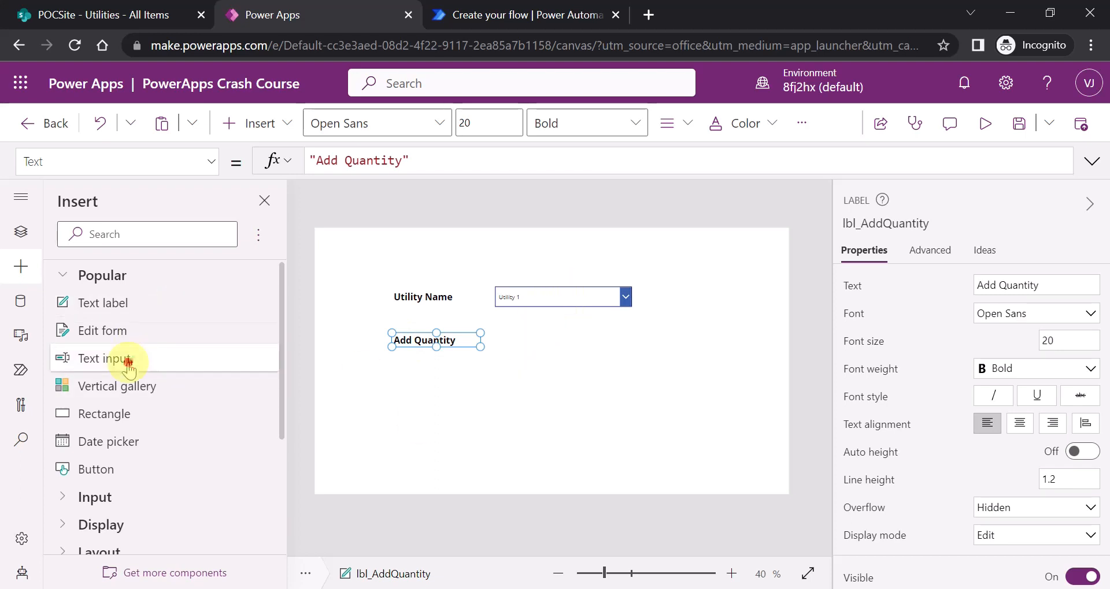
Step: Add a text input beside the Add Quantity label, sized to match the drop-down, and rename it txt_AddQuantity
{"action": "left_click_drag", "start_coordinate": [396, 248], "coordinate": [631, 341]}
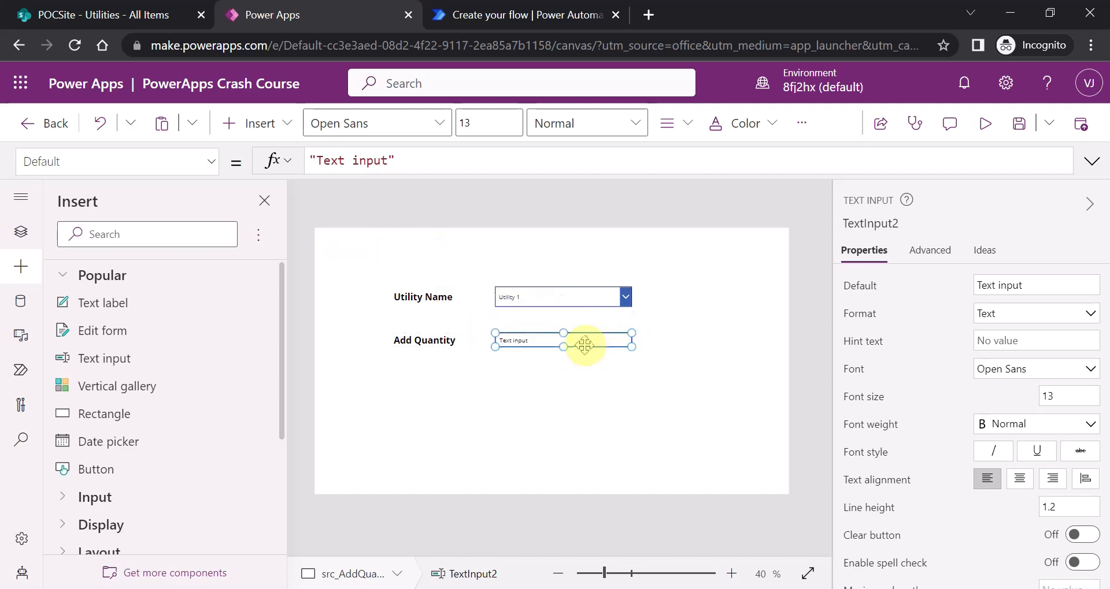
{"action": "left_click_drag", "start_coordinate": [564, 333], "coordinate": [559, 323]}
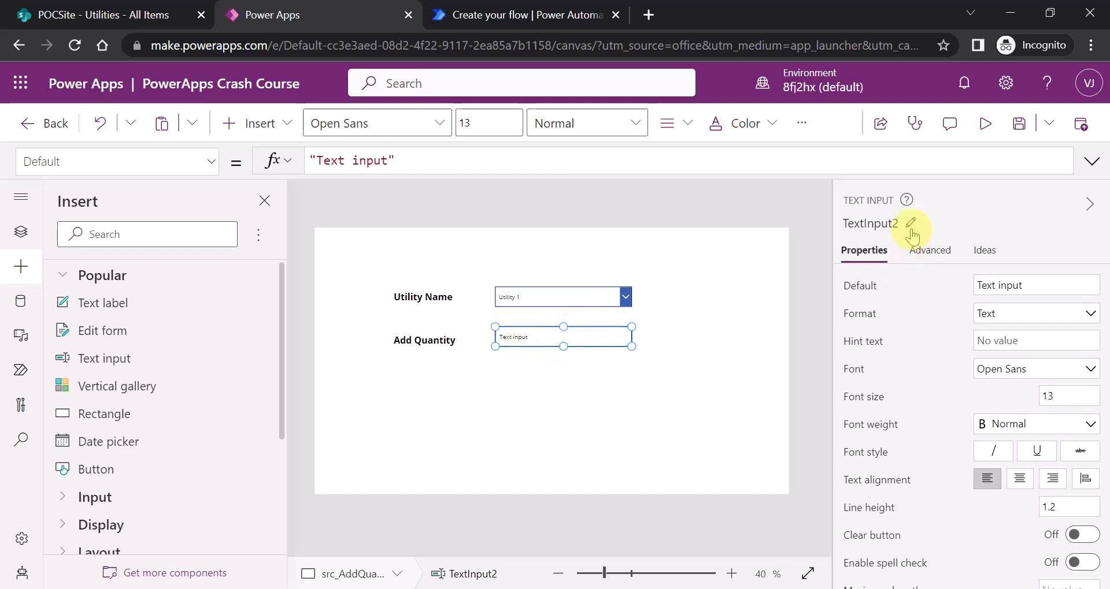
{"action": "left_click", "coordinate": [911, 230]}
{"action": "type", "text": "txt_AddQuanti"}
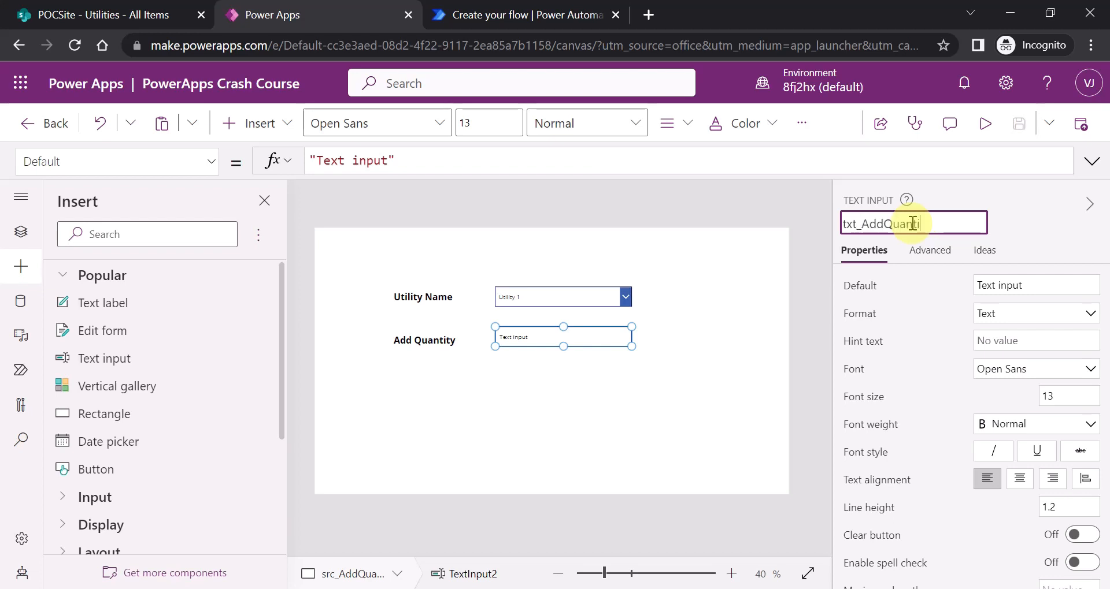
{"action": "type", "text": "ty"}
{"action": "left_click", "coordinate": [669, 433]}
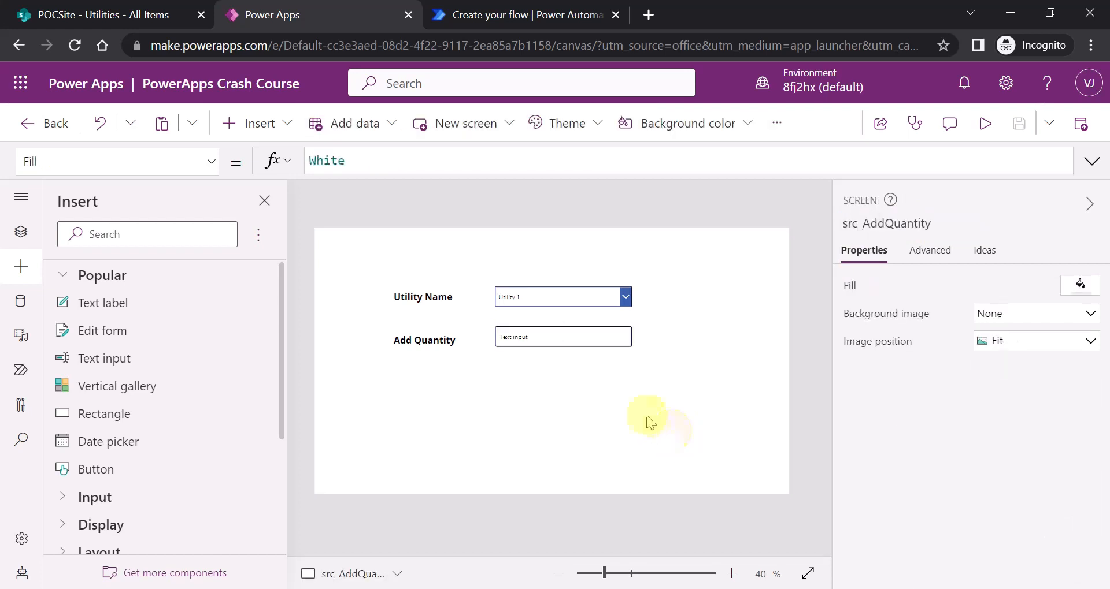
Step: Insert a button below the text input at about X 520, Y 450, and rename it btn_AddToList
{"action": "left_click_drag", "start_coordinate": [130, 467], "coordinate": [386, 420]}
{"action": "left_click_drag", "start_coordinate": [354, 248], "coordinate": [590, 398]}
{"action": "left_click", "coordinate": [901, 219]}
{"action": "type", "text": "btn_AddtoList"}
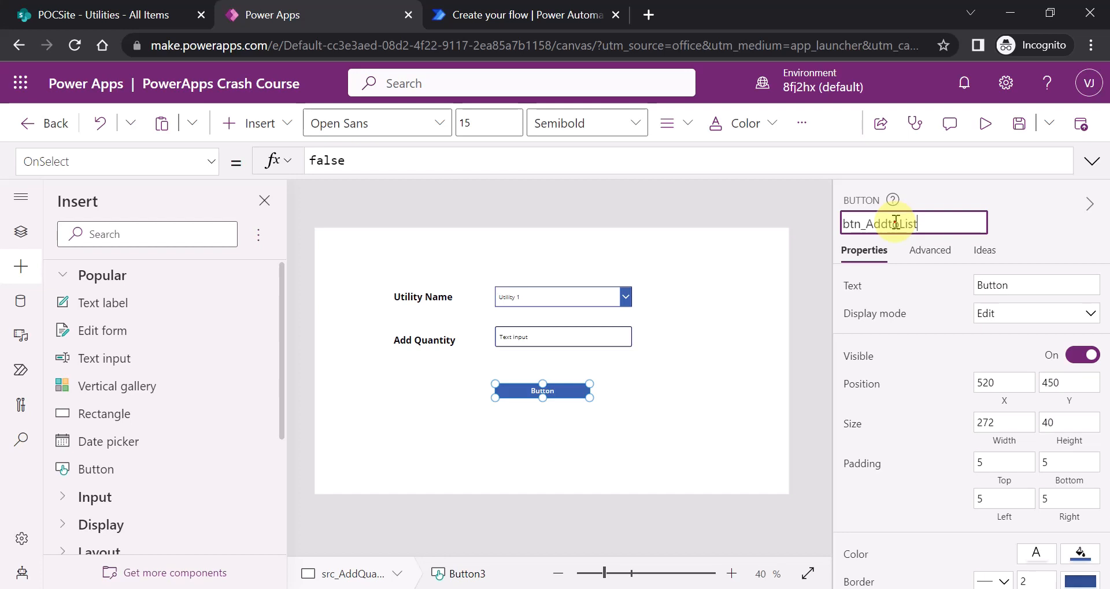
{"action": "left_click", "coordinate": [894, 223]}
{"action": "key", "text": "BackSpace"}
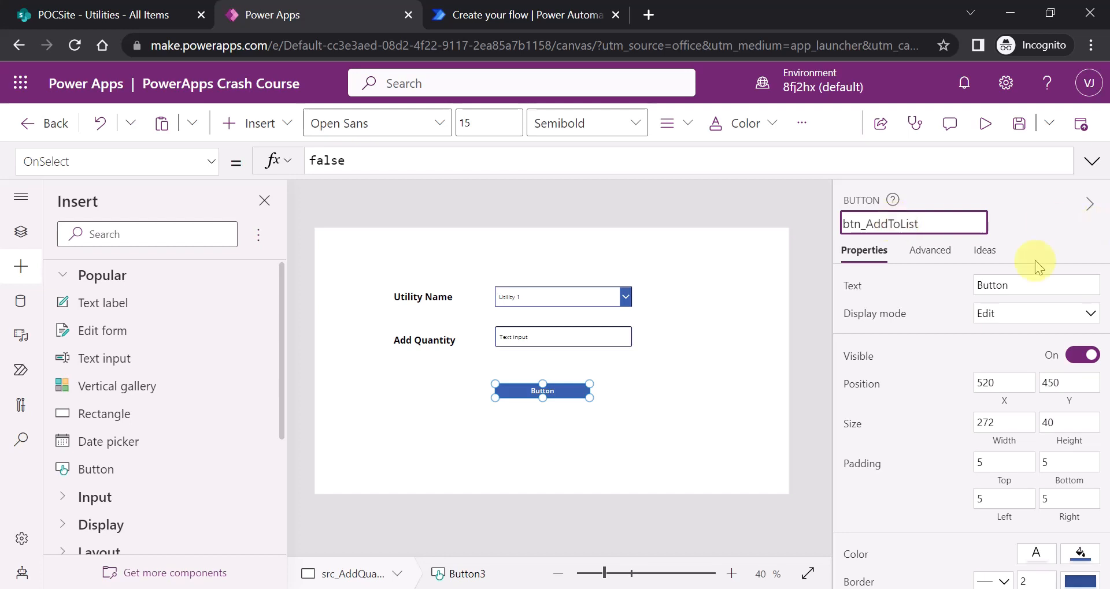
Step: Set the button's text to "Add data to list"
{"action": "left_click_drag", "start_coordinate": [1018, 286], "coordinate": [964, 288]}
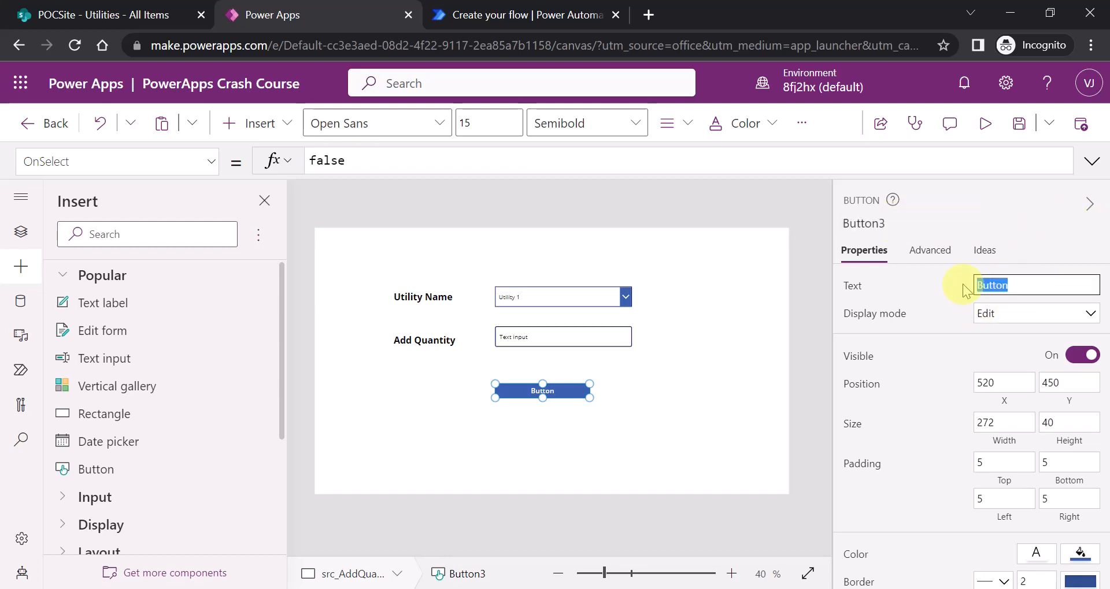
{"action": "type", "text": "dd data to list"}
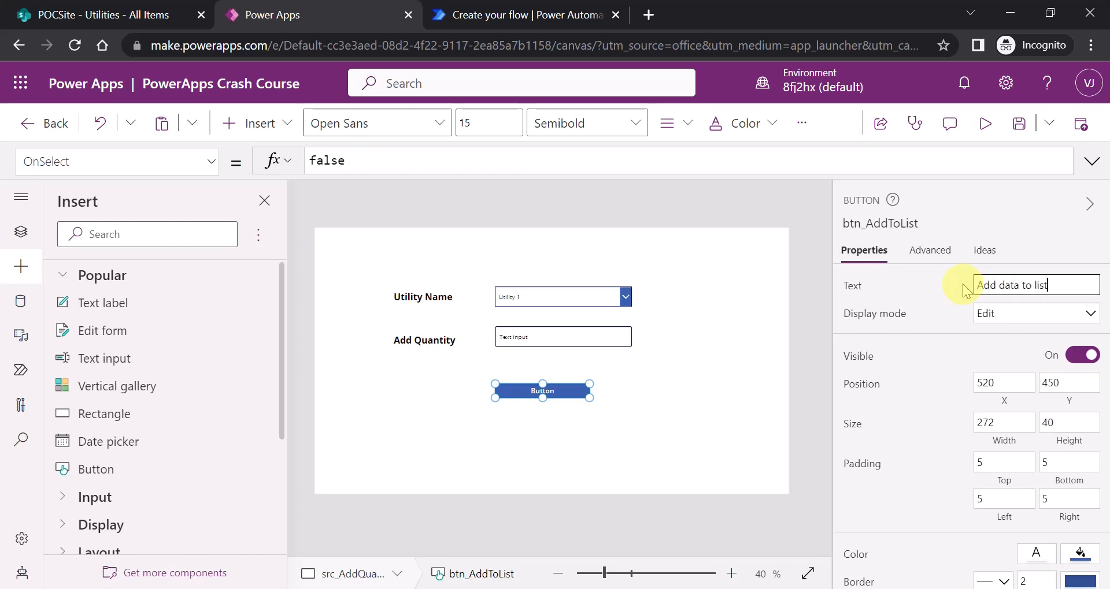
{"action": "left_click", "coordinate": [725, 391]}
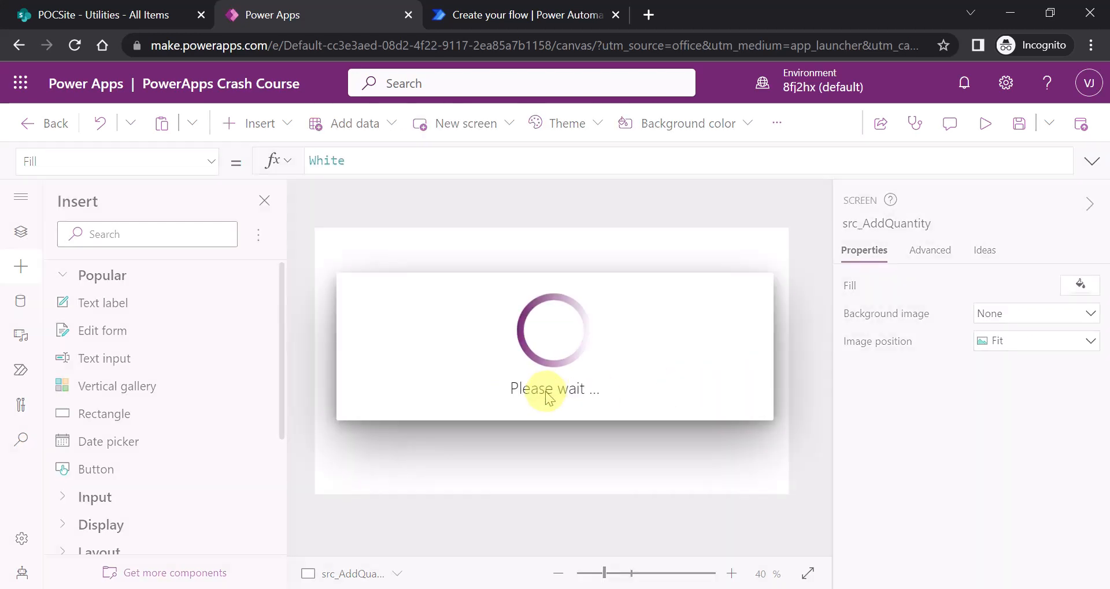
Step: Enlarge the Add data to list button to about 307 by 50 and save the app
{"action": "left_click", "coordinate": [549, 393]}
{"action": "left_click_drag", "start_coordinate": [594, 401], "coordinate": [603, 403]}
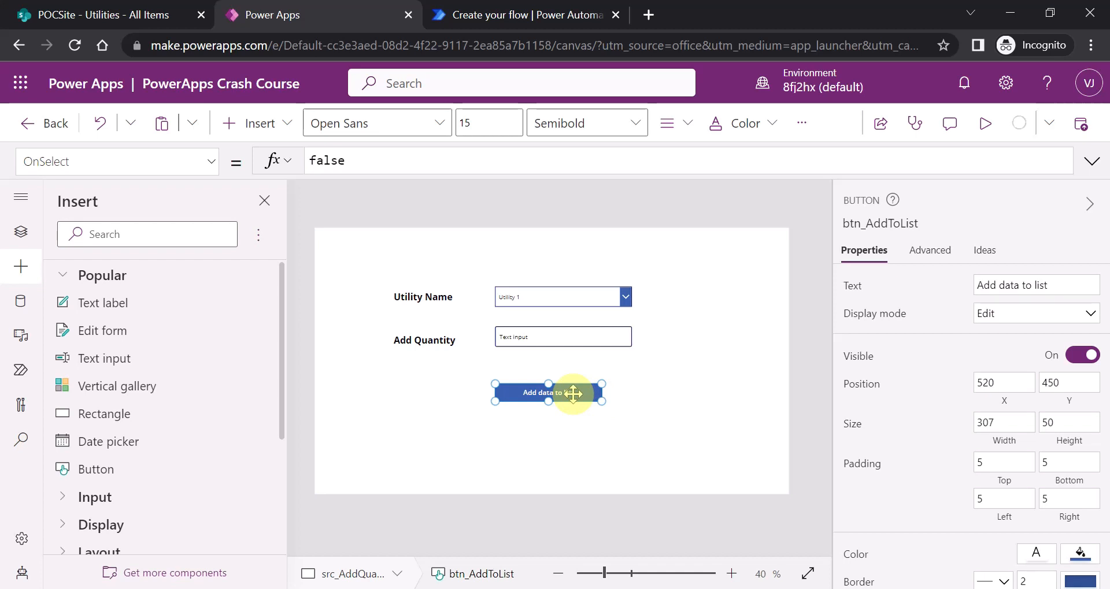
{"action": "key", "text": "ctrl+s"}
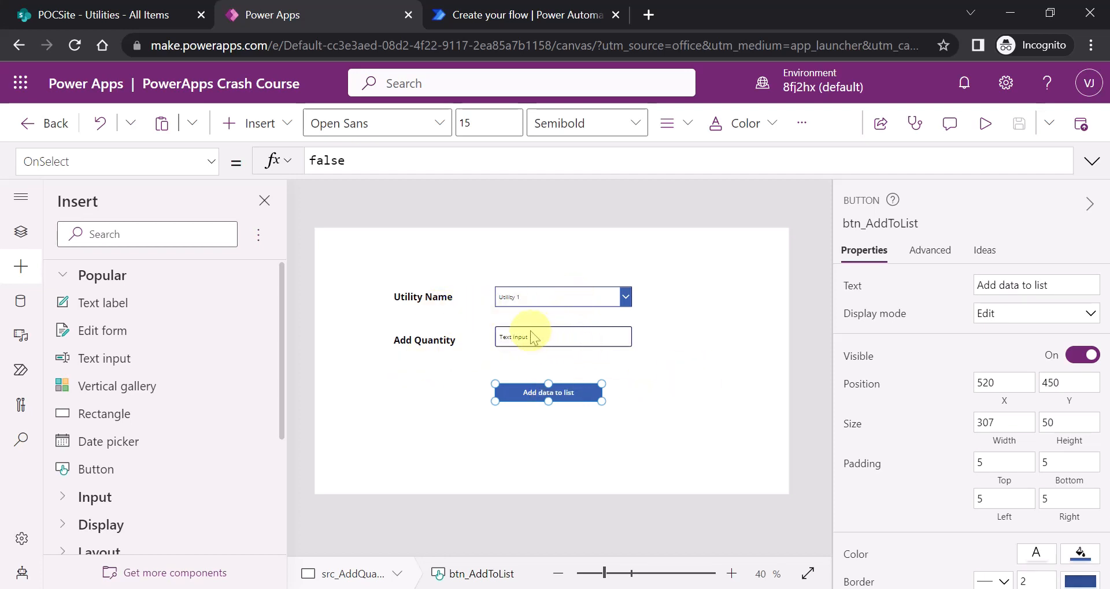
Step: Clear the default text of the txt_AddQuantity text input so the field starts empty
{"action": "left_click", "coordinate": [508, 338]}
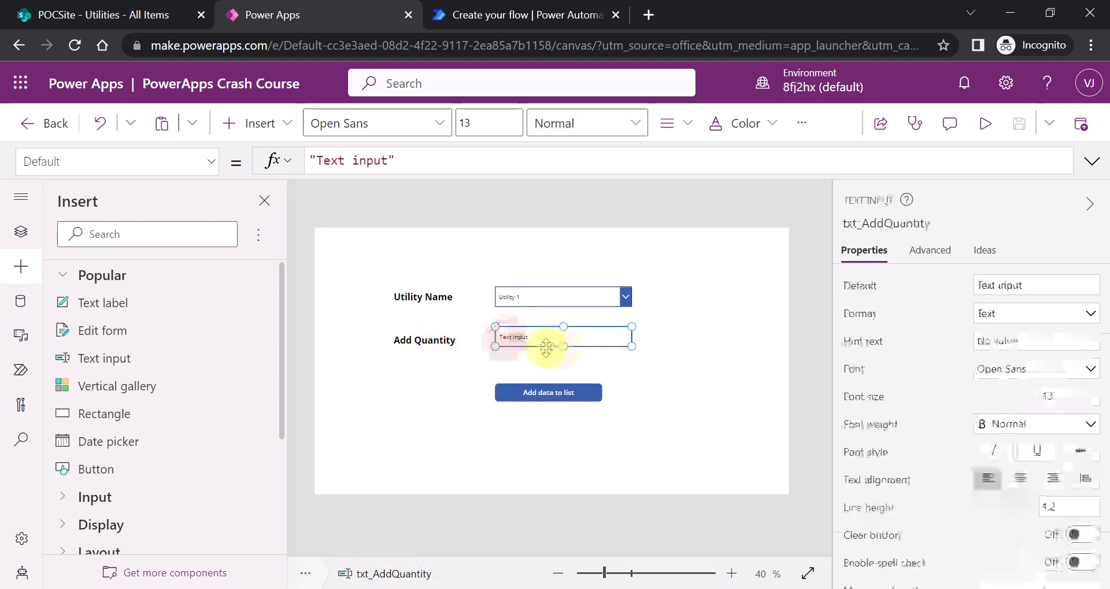
{"action": "left_click", "coordinate": [1044, 279]}
{"action": "key", "text": "BackSpace"}
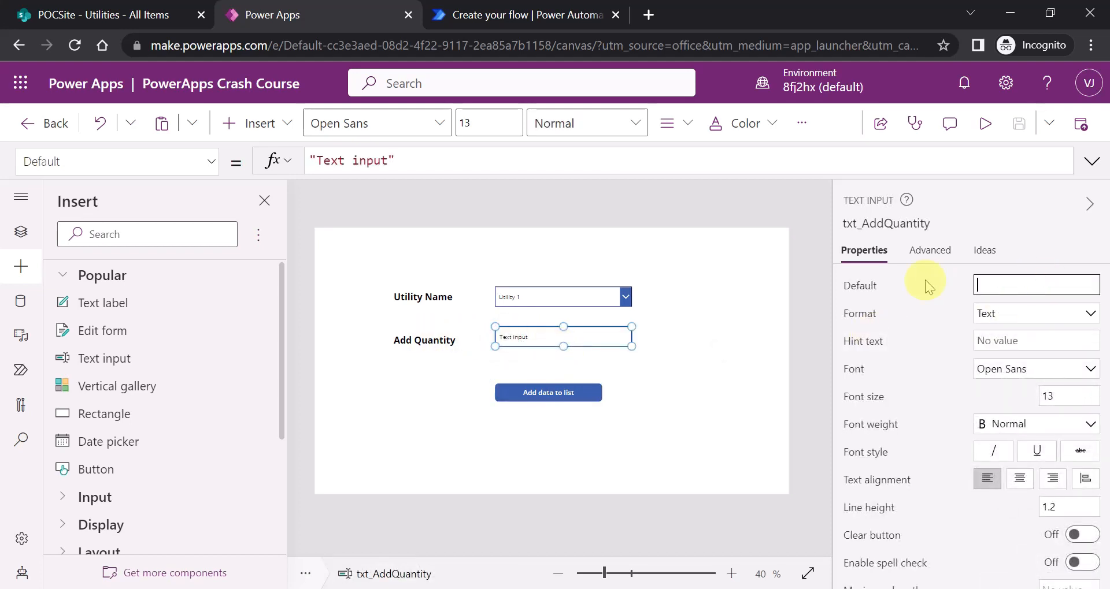
{"action": "left_click", "coordinate": [715, 346]}
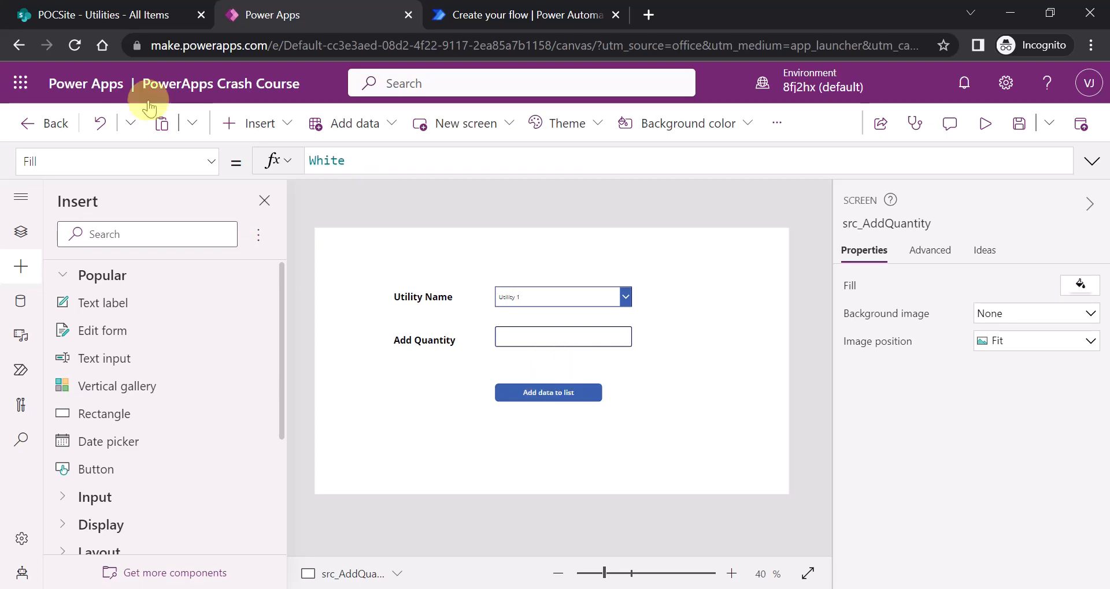
Step: Review the Utilities list's columns in SharePoint, and place a text label beside the Utility Name drop-down in Power Apps
{"action": "left_click", "coordinate": [87, 15]}
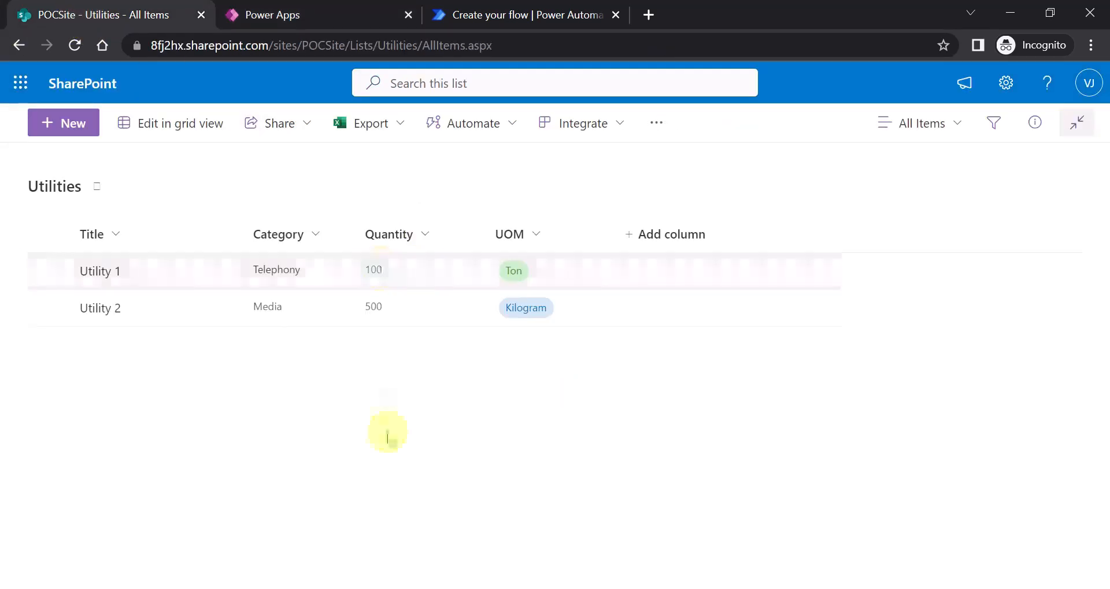
{"action": "left_click", "coordinate": [330, 15]}
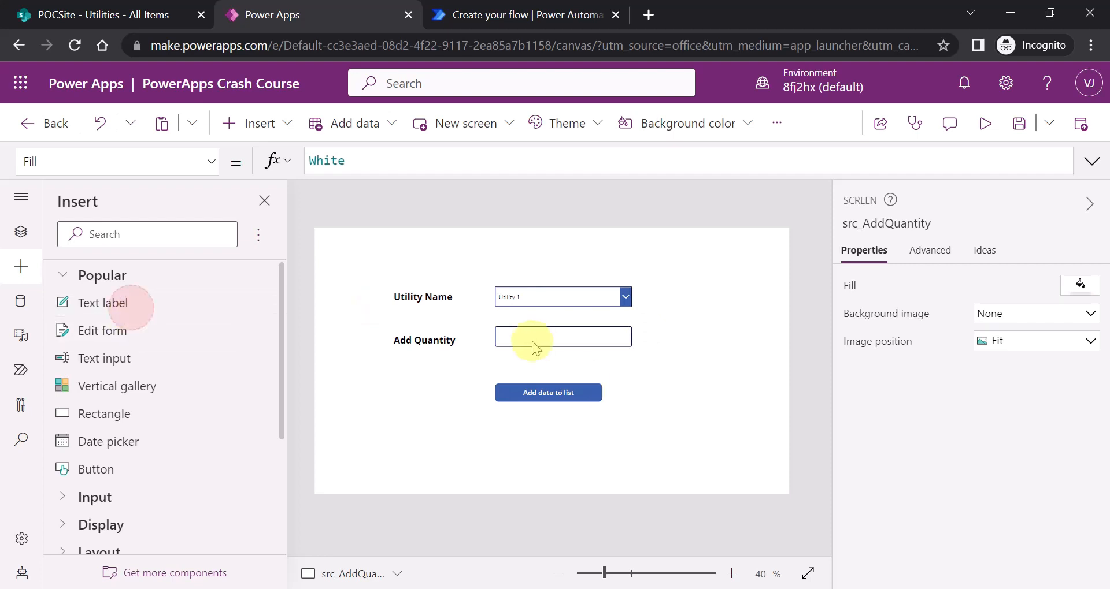
{"action": "left_click_drag", "start_coordinate": [364, 248], "coordinate": [688, 297]}
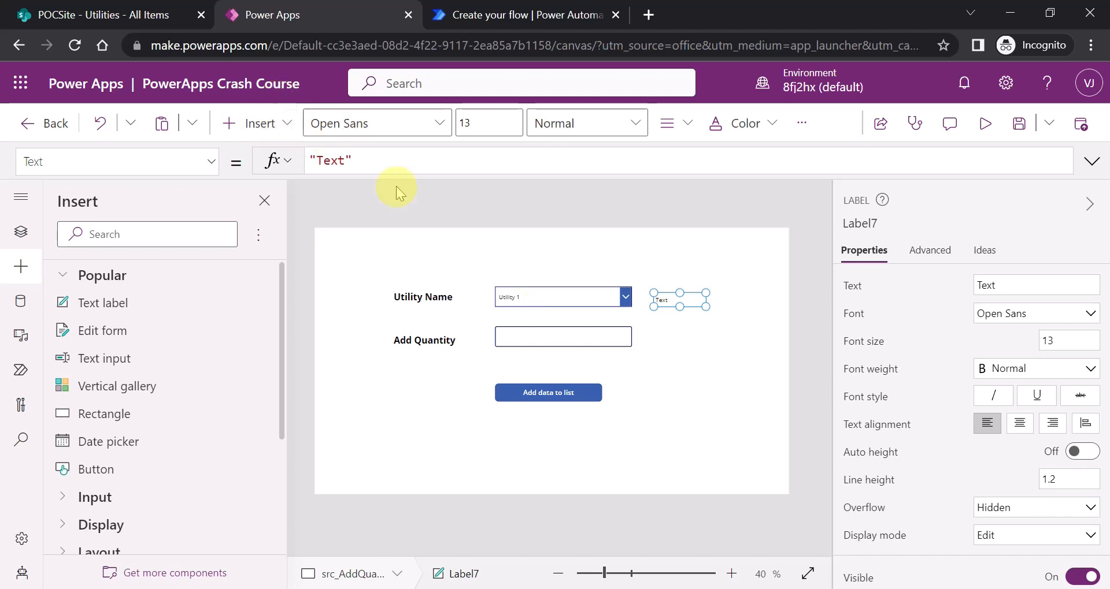
Step: Consult the Quantity column in the SharePoint list and set the label's text formula to dd_QuantityTitle.Selected.Quantity
{"action": "left_click_drag", "start_coordinate": [365, 160], "coordinate": [308, 154]}
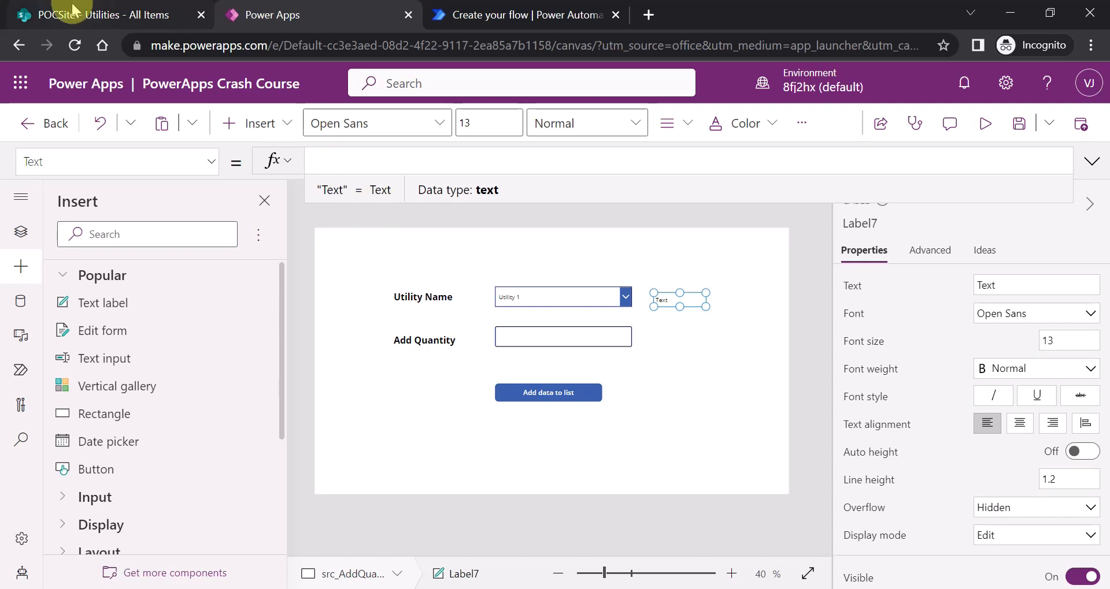
{"action": "left_click", "coordinate": [52, 11]}
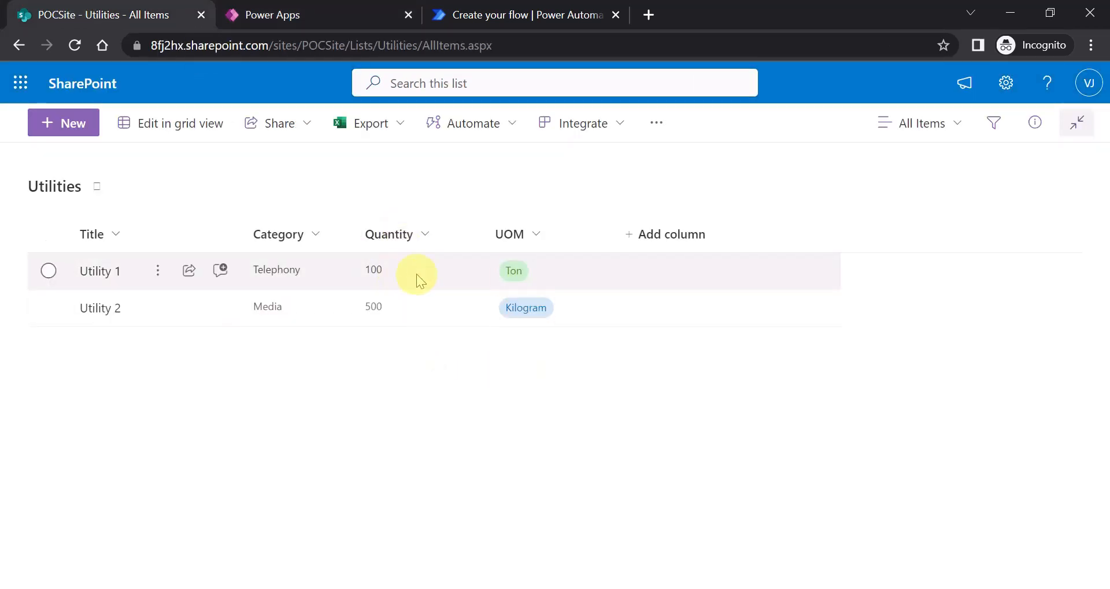
{"action": "left_click", "coordinate": [231, 14]}
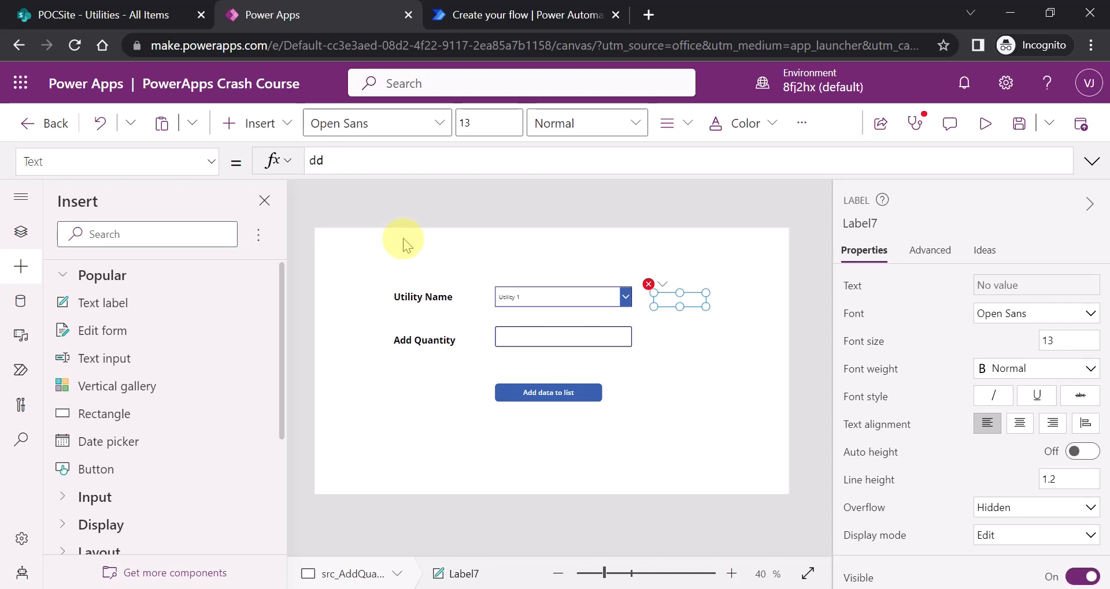
{"action": "left_click", "coordinate": [370, 189]}
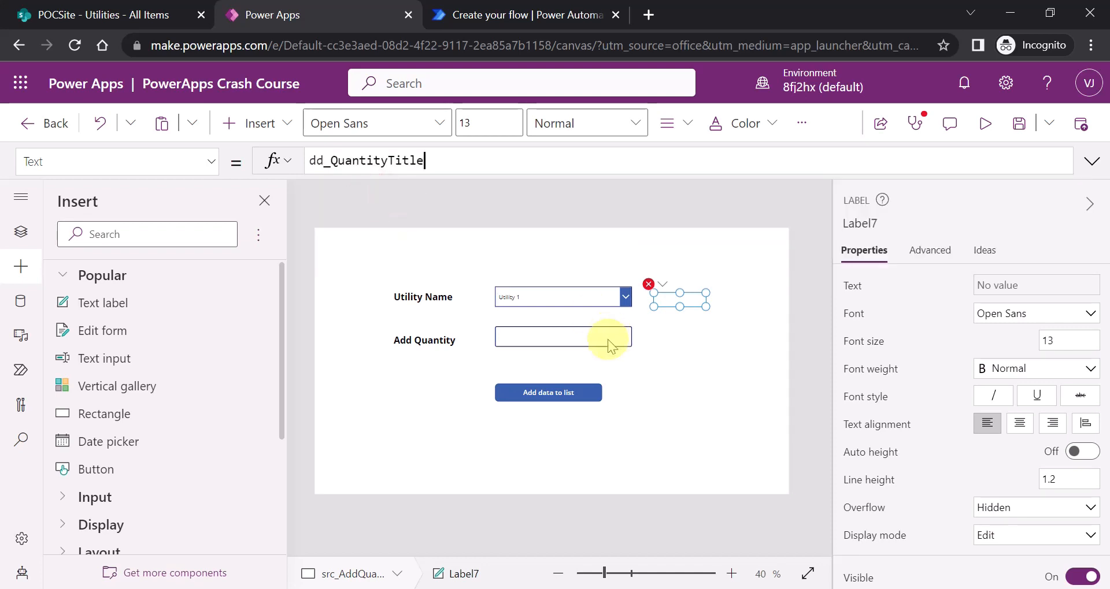
{"action": "type", "text": ".sele"}
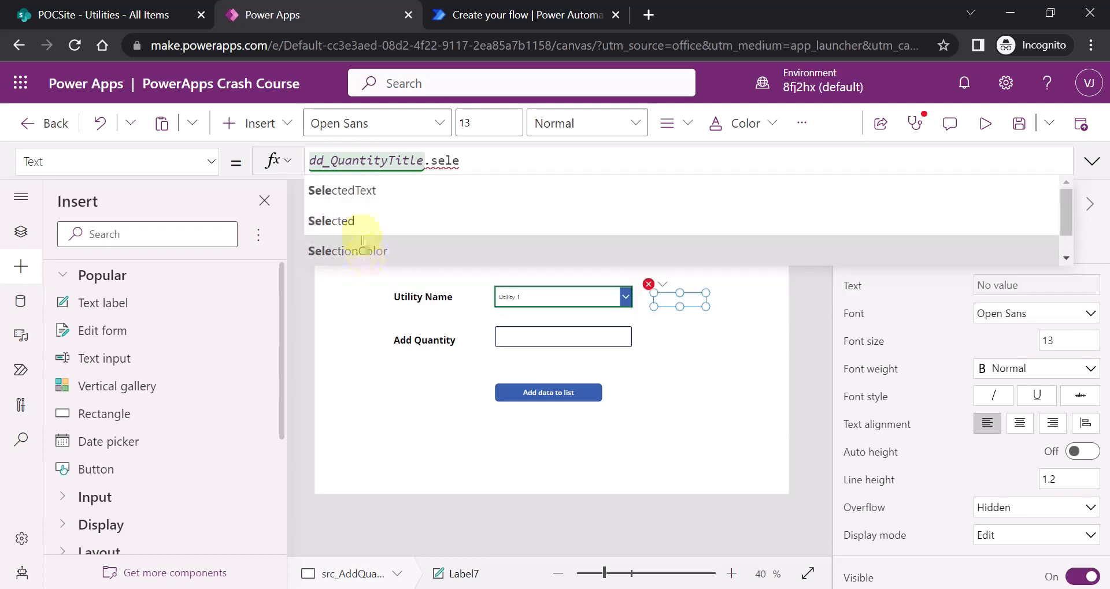
{"action": "left_click", "coordinate": [362, 222]}
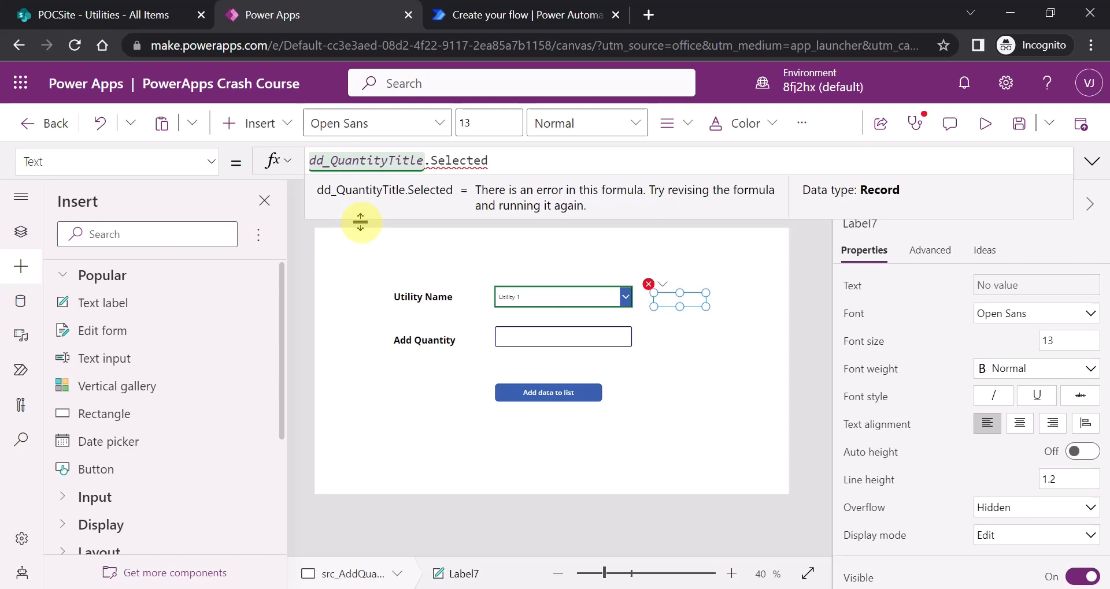
{"action": "type", "text": ".q"}
{"action": "left_click", "coordinate": [361, 192]}
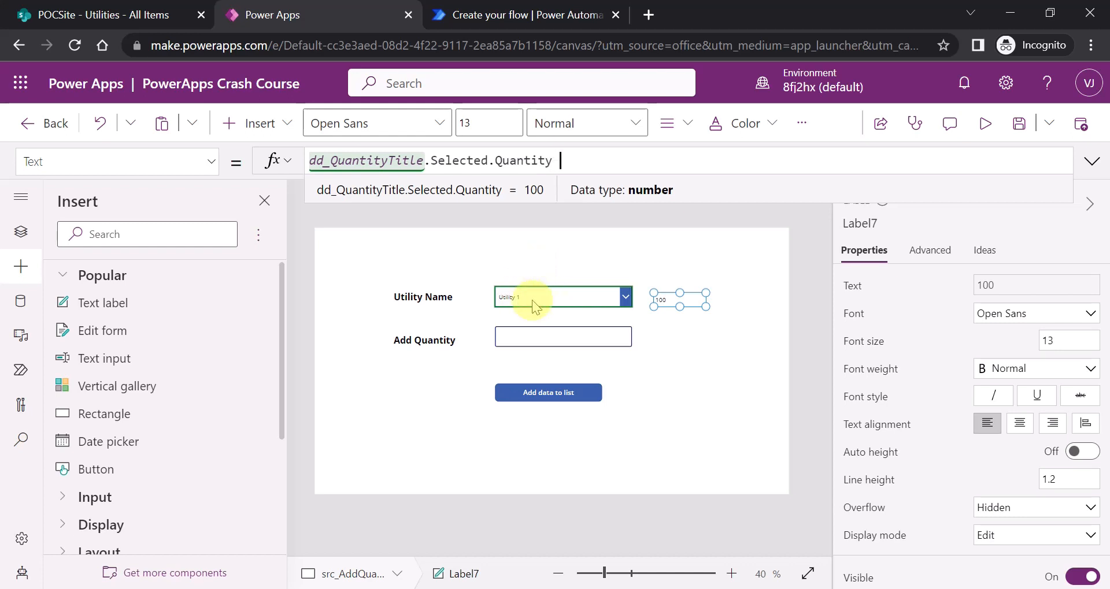
Step: Extend the label's text formula with & " " & dd_QuantityTitle.Selected.UOM.Value to show the unit behind the quantity
{"action": "type", "text": "& \" \" & "}
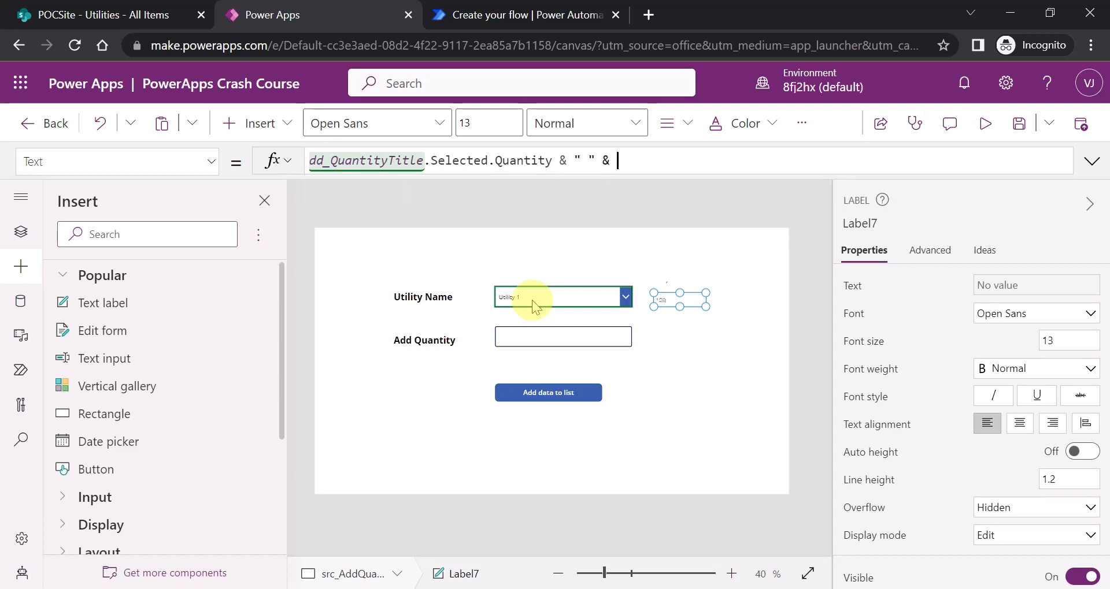
{"action": "type", "text": "dd_q"}
{"action": "left_click", "coordinate": [341, 193]}
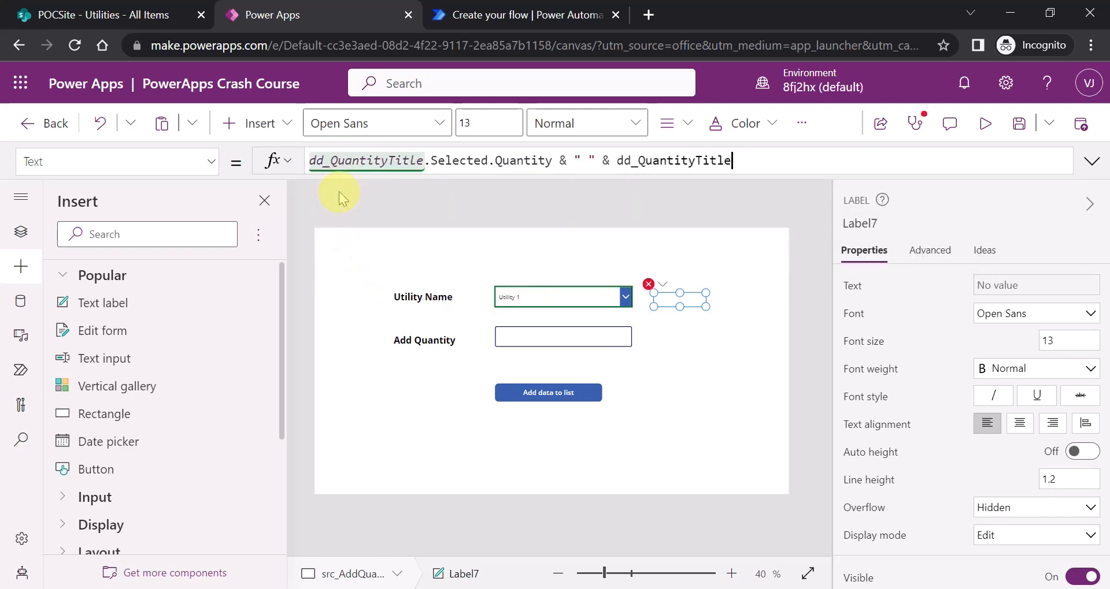
{"action": "type", "text": ".selected.U"}
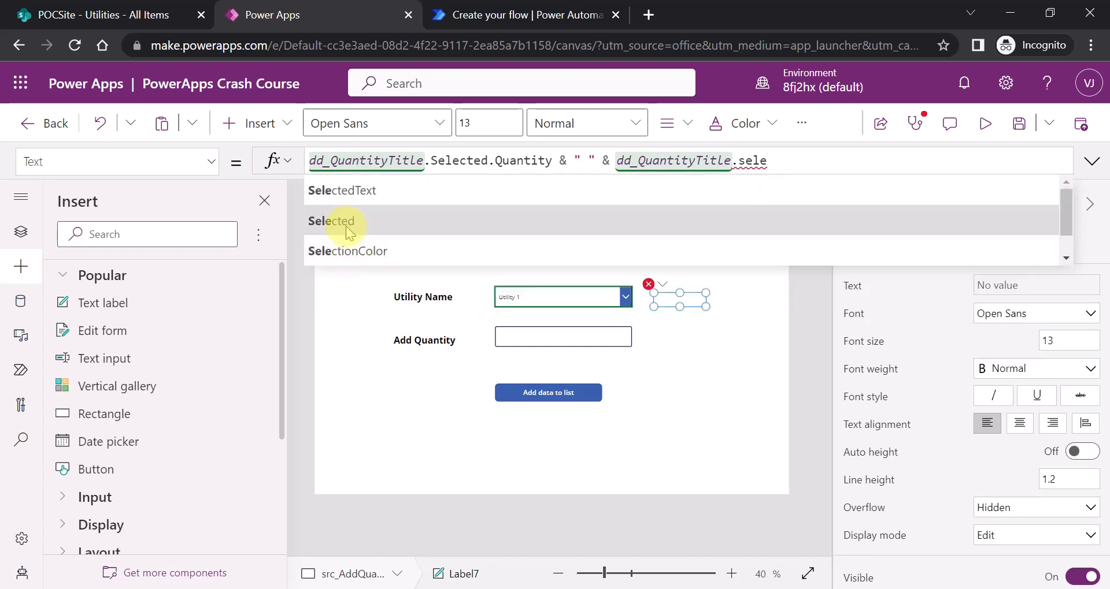
{"action": "left_click", "coordinate": [348, 221]}
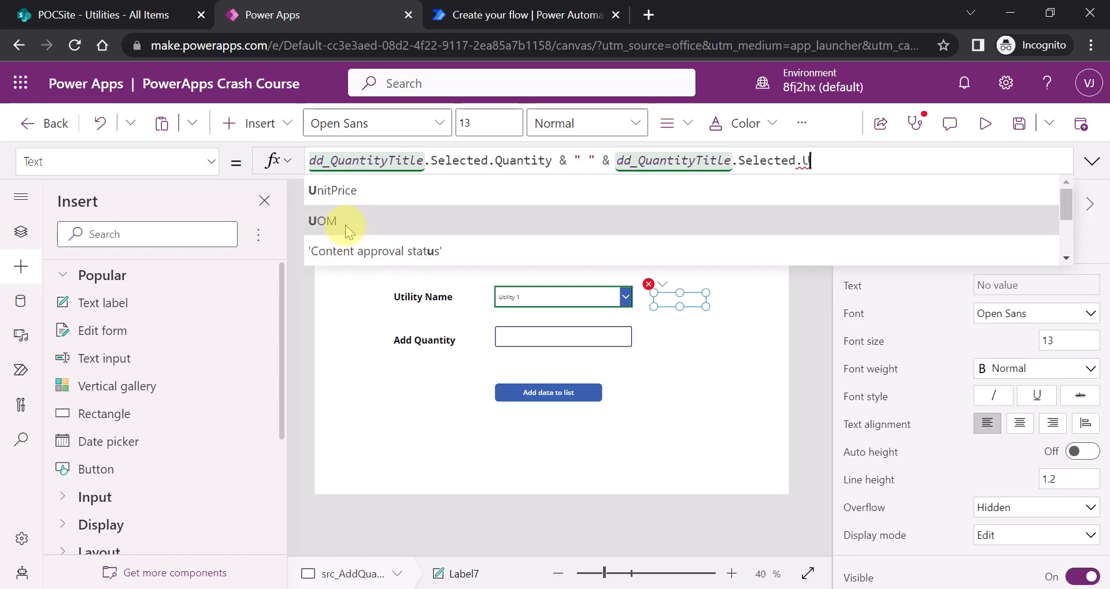
{"action": "left_click", "coordinate": [348, 229]}
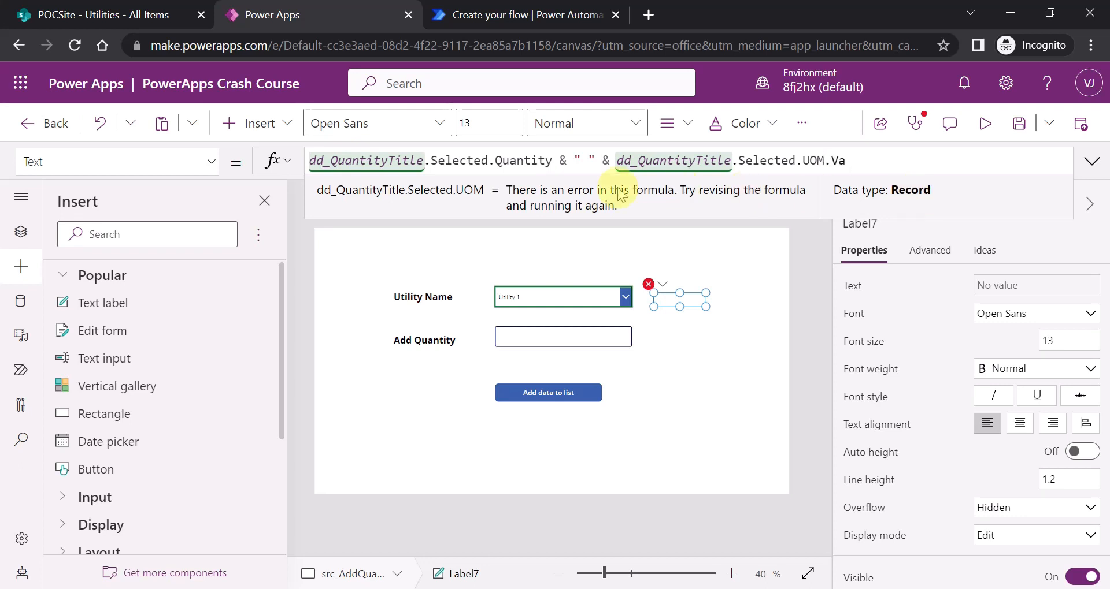
{"action": "left_click", "coordinate": [363, 185]}
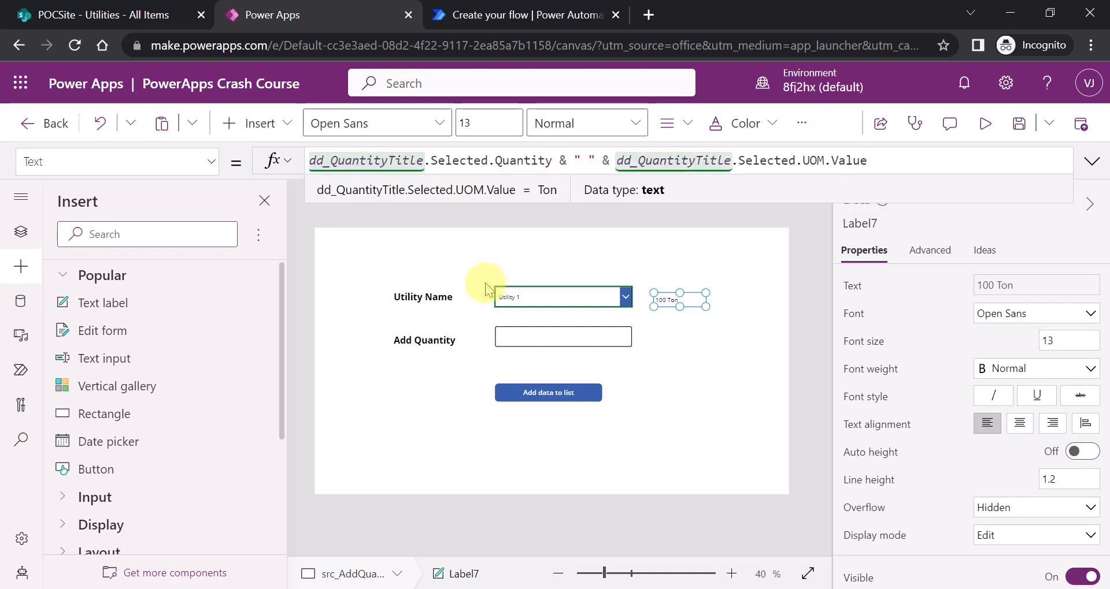
Step: Move the quantity-and-unit label up to the drop-down's top edge and widen it to the right
{"action": "left_click", "coordinate": [670, 301]}
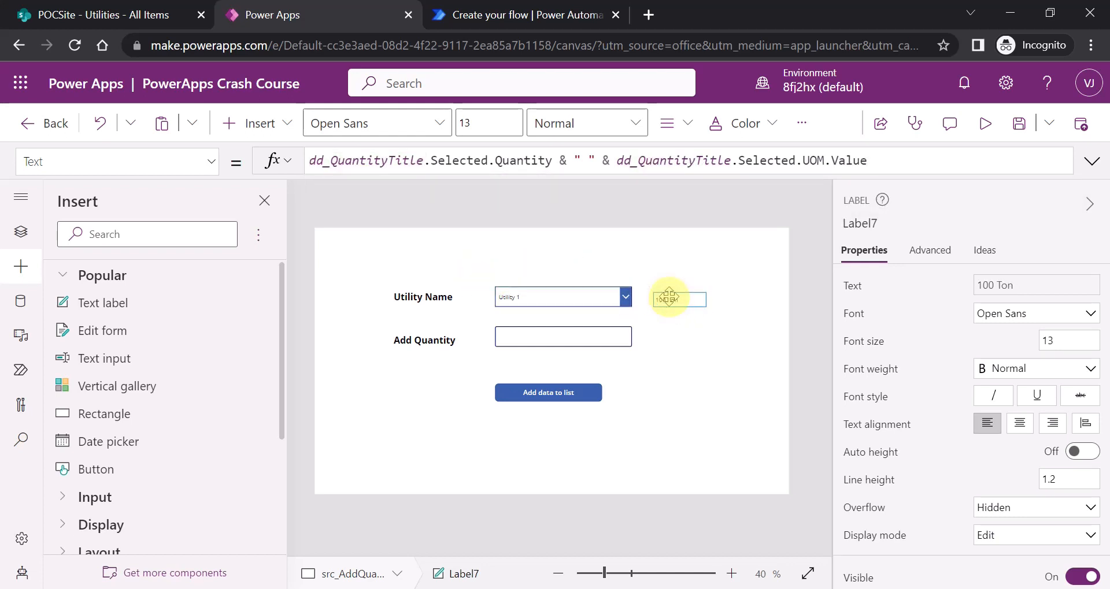
{"action": "left_click_drag", "start_coordinate": [669, 297], "coordinate": [667, 291]}
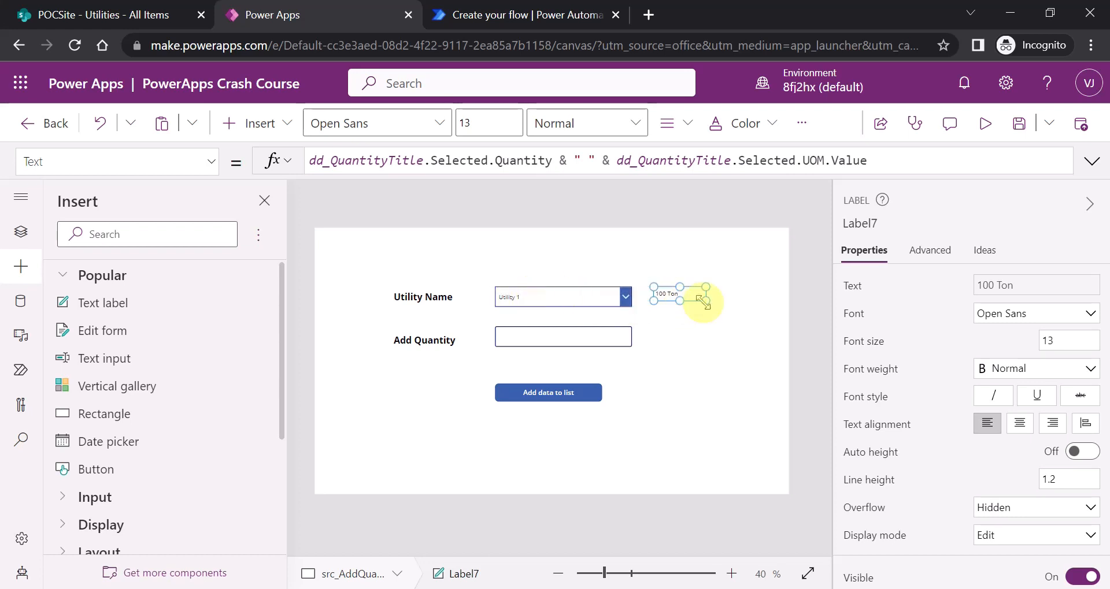
{"action": "left_click_drag", "start_coordinate": [706, 300], "coordinate": [750, 300]}
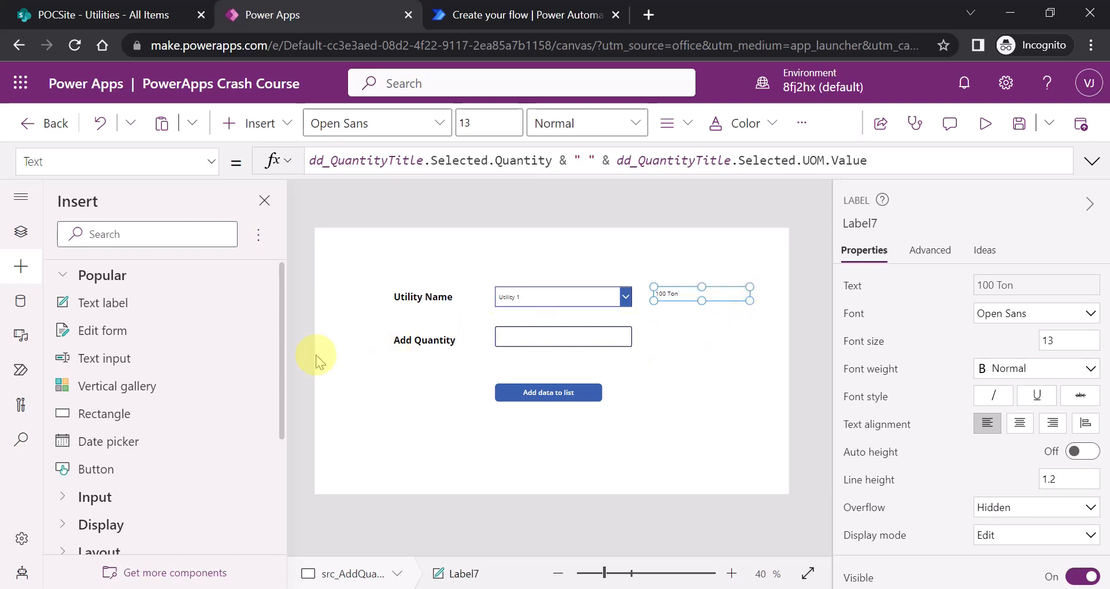
Step: Insert a second text label beside the Add Quantity text input, left-aligned with the label above it
{"action": "left_click", "coordinate": [384, 391]}
{"action": "left_click", "coordinate": [141, 307]}
{"action": "left_click_drag", "start_coordinate": [357, 260], "coordinate": [667, 335]}
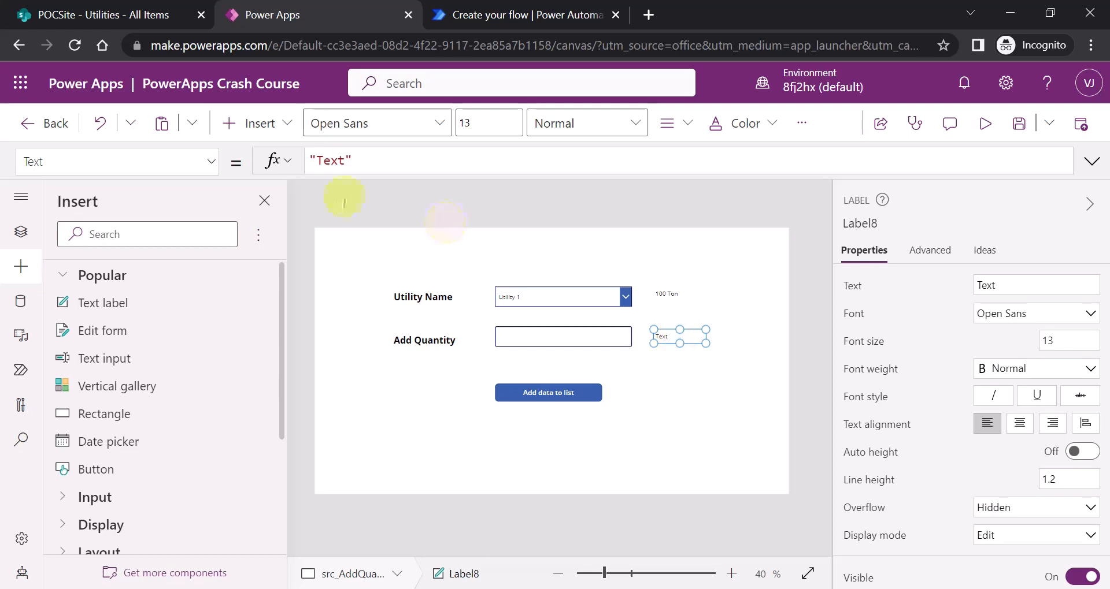
Step: Set the second label's text formula to dd_QuantityTitle.Selected.UOM.Value
{"action": "left_click_drag", "start_coordinate": [372, 161], "coordinate": [292, 161]}
{"action": "type", "text": "dd_"}
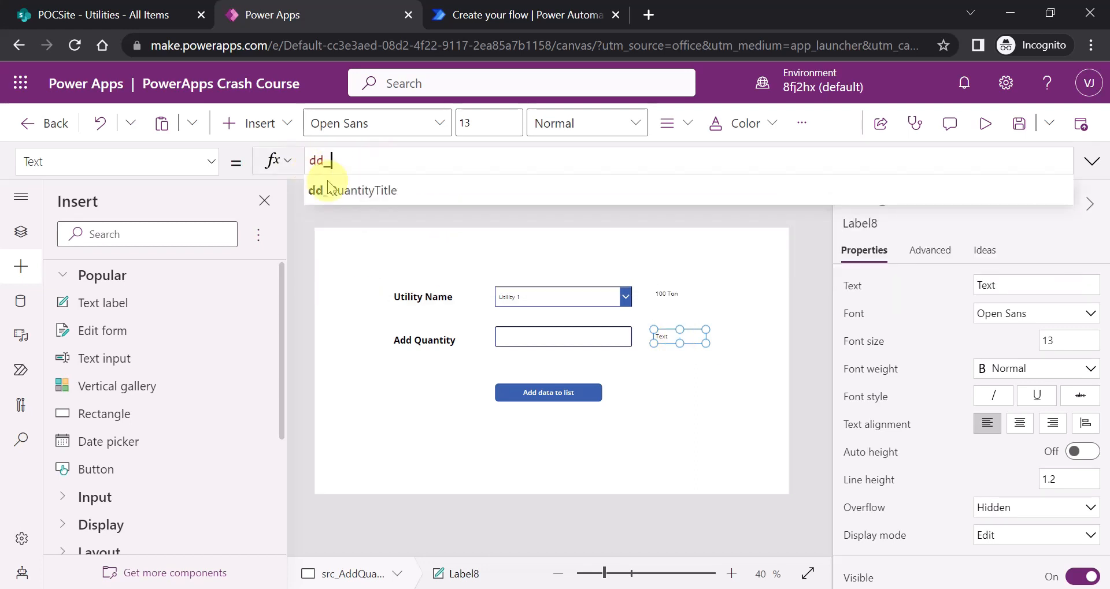
{"action": "left_click", "coordinate": [347, 195]}
{"action": "type", "text": ".sele"}
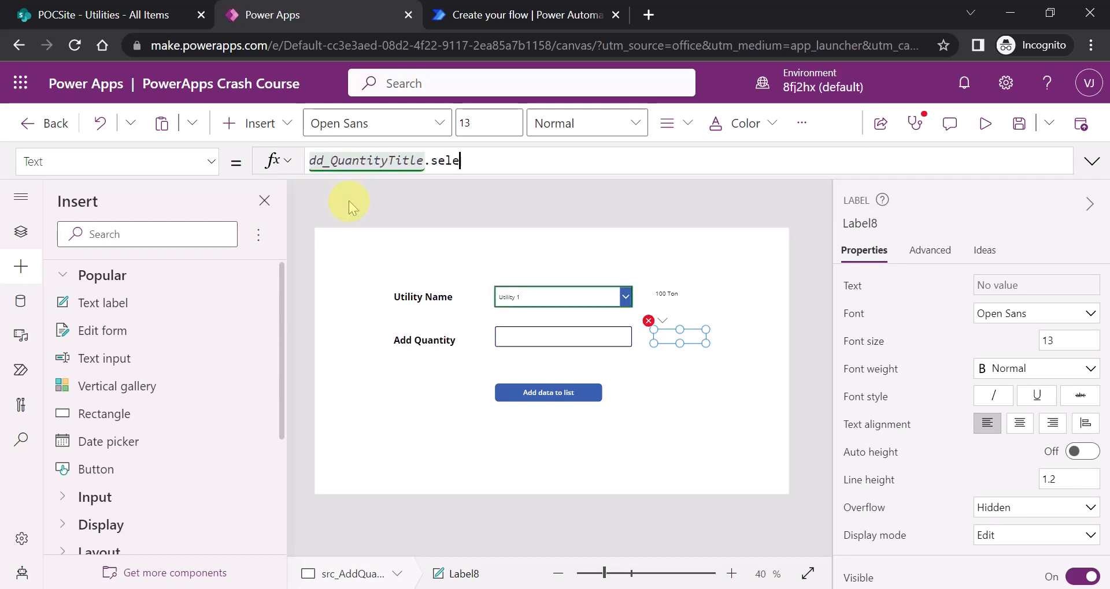
{"action": "left_click", "coordinate": [353, 216]}
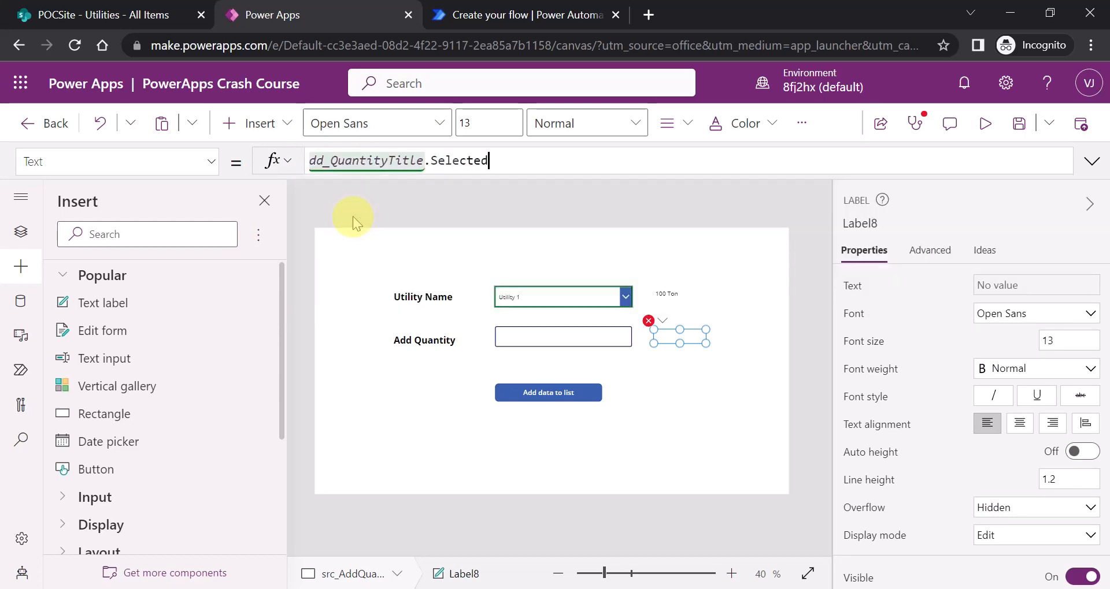
{"action": "type", "text": ".u"}
{"action": "type", "text": "oU"}
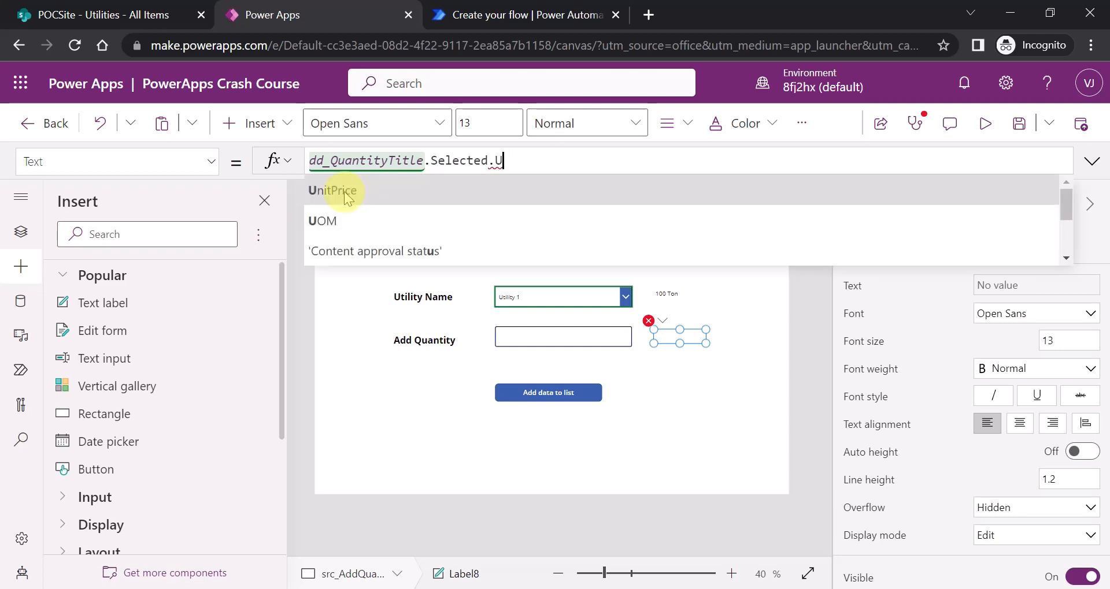
{"action": "left_click", "coordinate": [337, 221]}
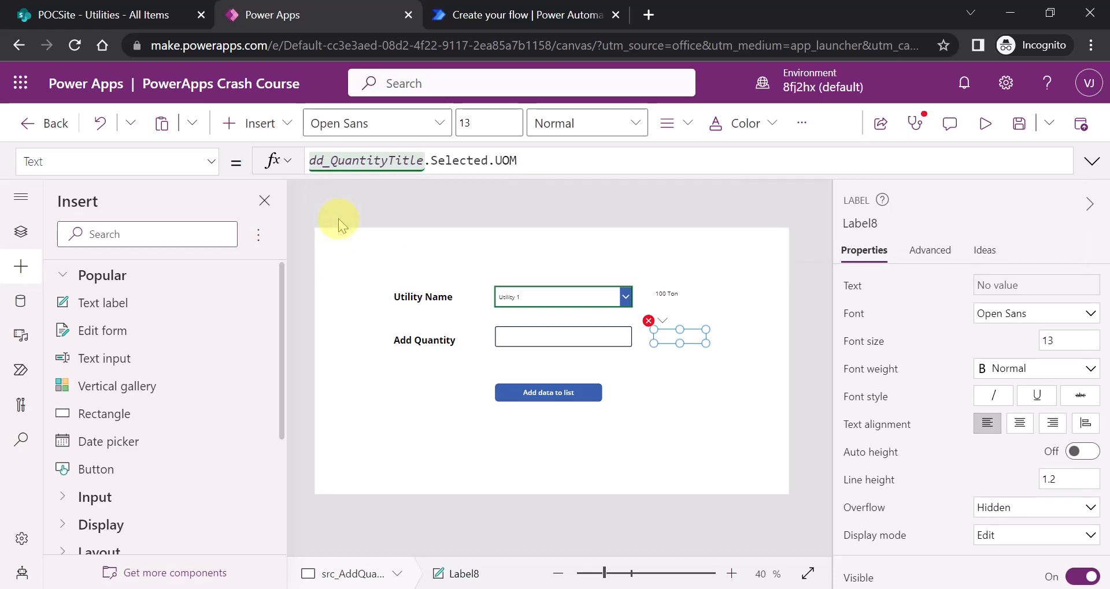
{"action": "type", "text": ".V"}
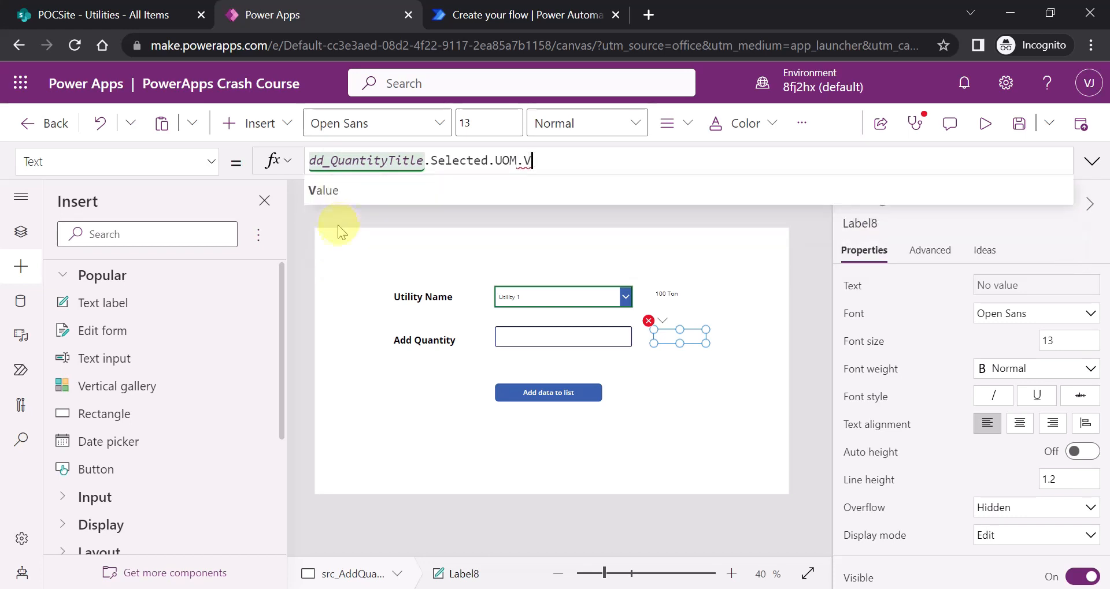
{"action": "left_click", "coordinate": [334, 192]}
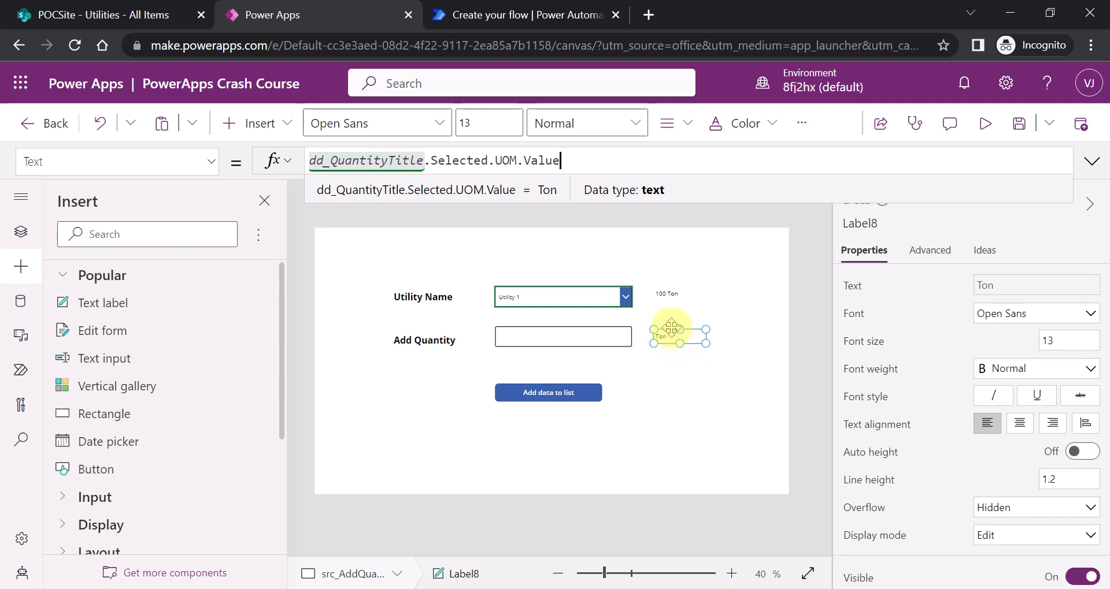
Step: Check the UOM column of the Utilities list in SharePoint, and return to the Power Apps screen
{"action": "left_click", "coordinate": [144, 15]}
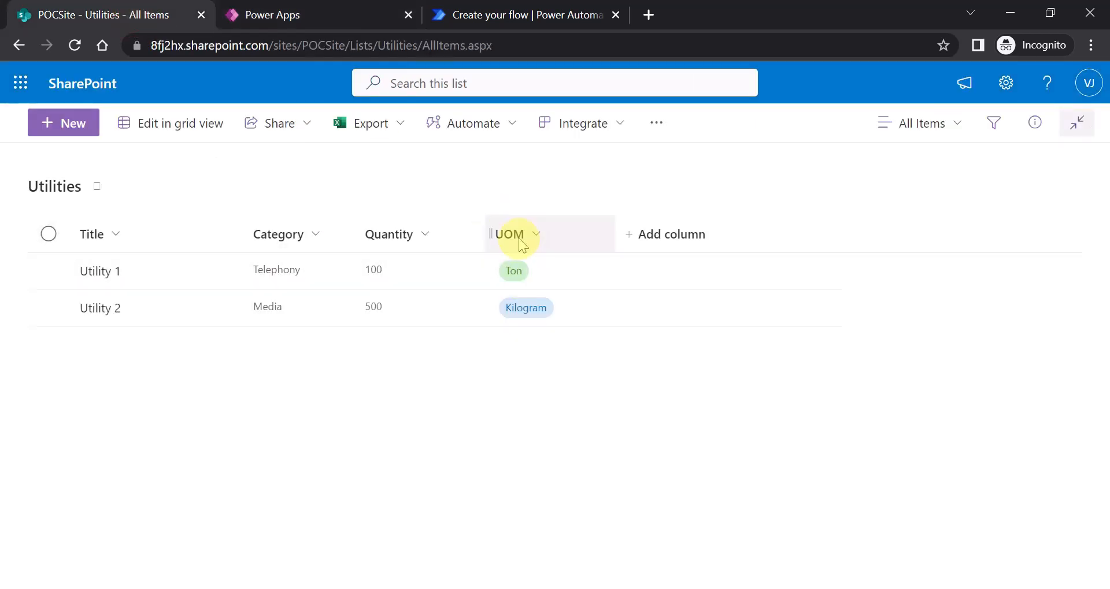
{"action": "left_click", "coordinate": [297, 17]}
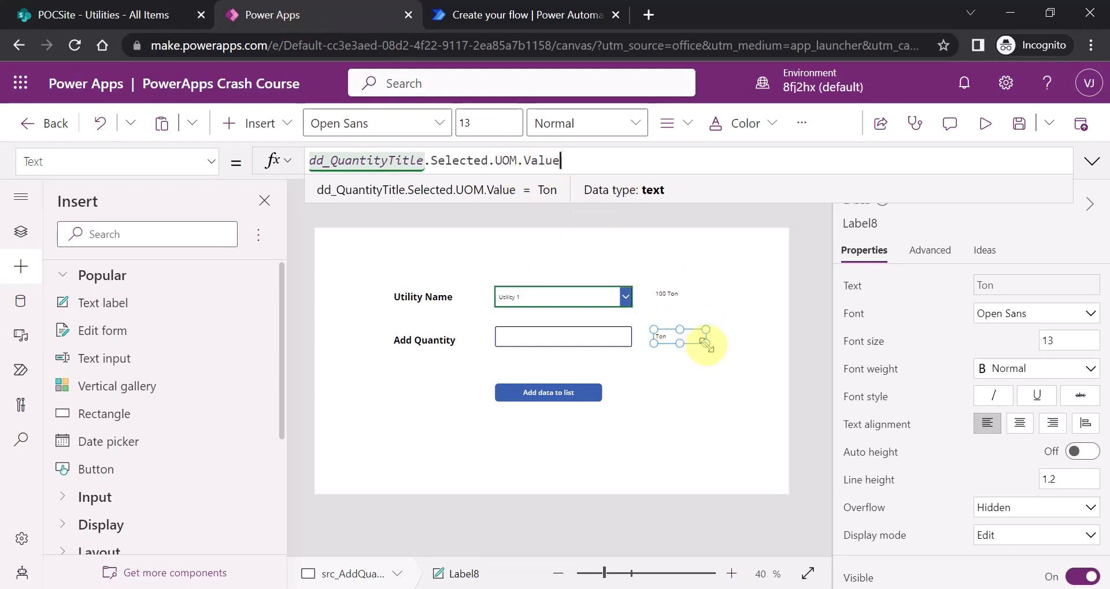
{"action": "left_click", "coordinate": [688, 376]}
Step: Preview the src_AddQuantity screen and choose Utility 2 as the utility name to test the quantity and unit labels
{"action": "left_click", "coordinate": [987, 123]}
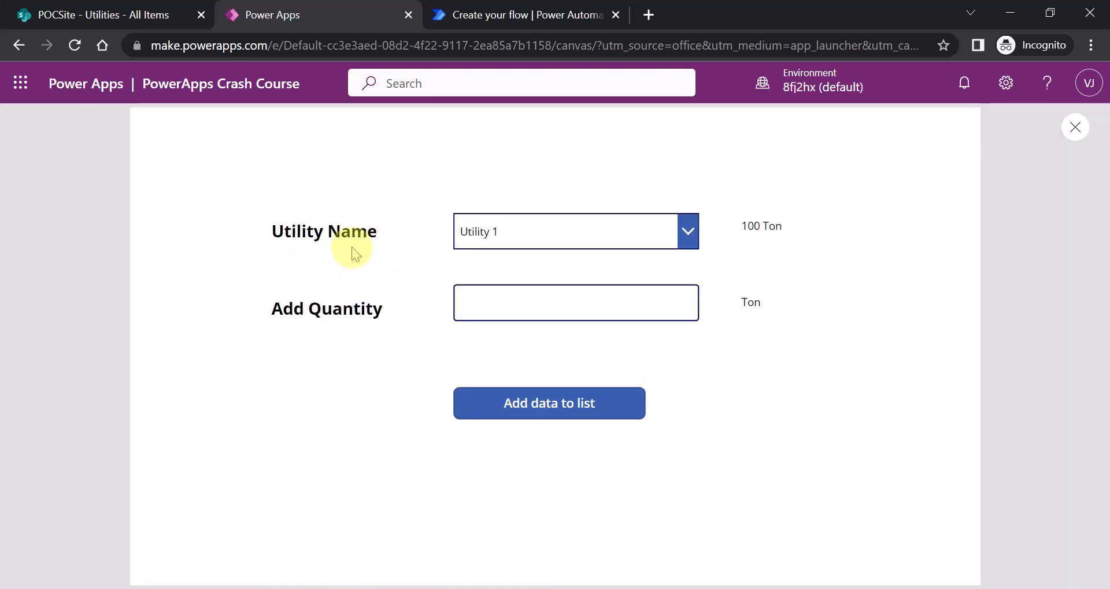
{"action": "left_click", "coordinate": [65, 22]}
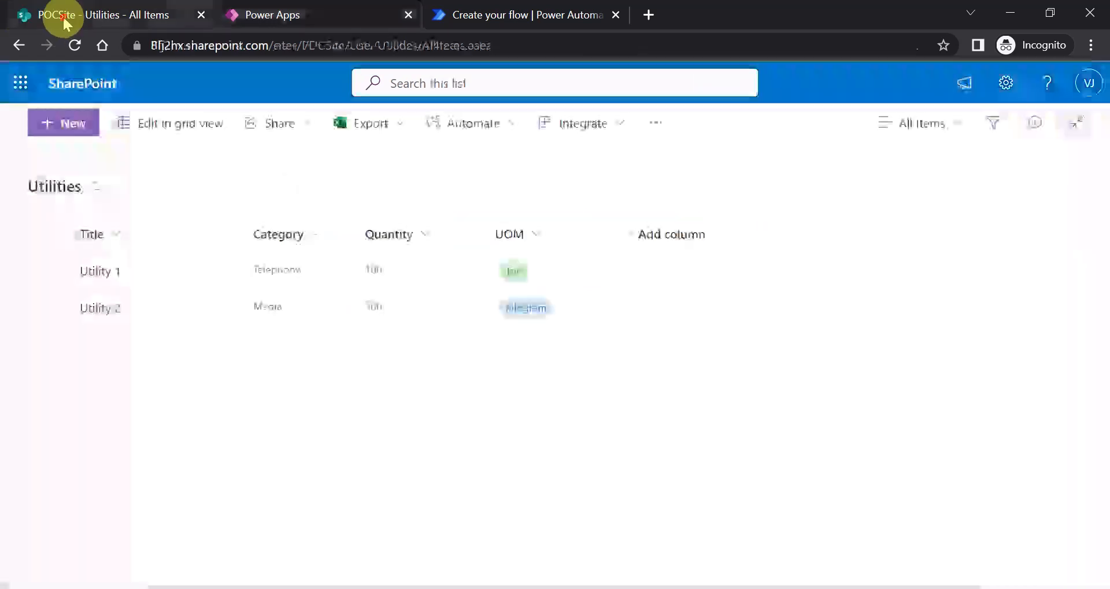
{"action": "left_click", "coordinate": [239, 23]}
{"action": "left_click", "coordinate": [688, 231]}
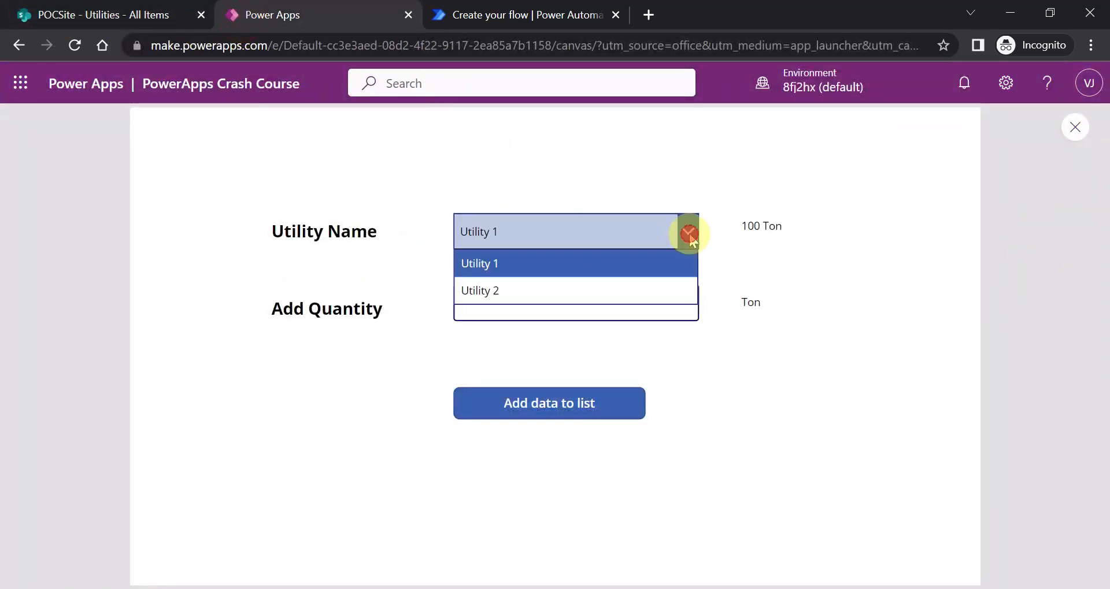
{"action": "left_click", "coordinate": [515, 291]}
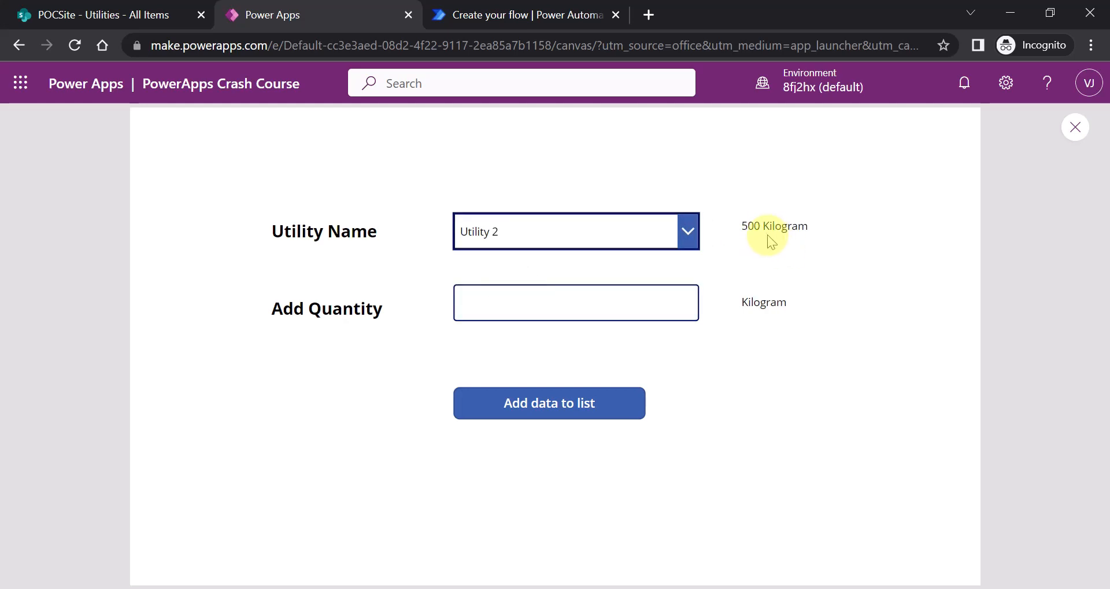
Step: Check Utility 2's quantity and unit in the SharePoint Utilities list, and return to the Power Apps preview
{"action": "left_click", "coordinate": [110, 15]}
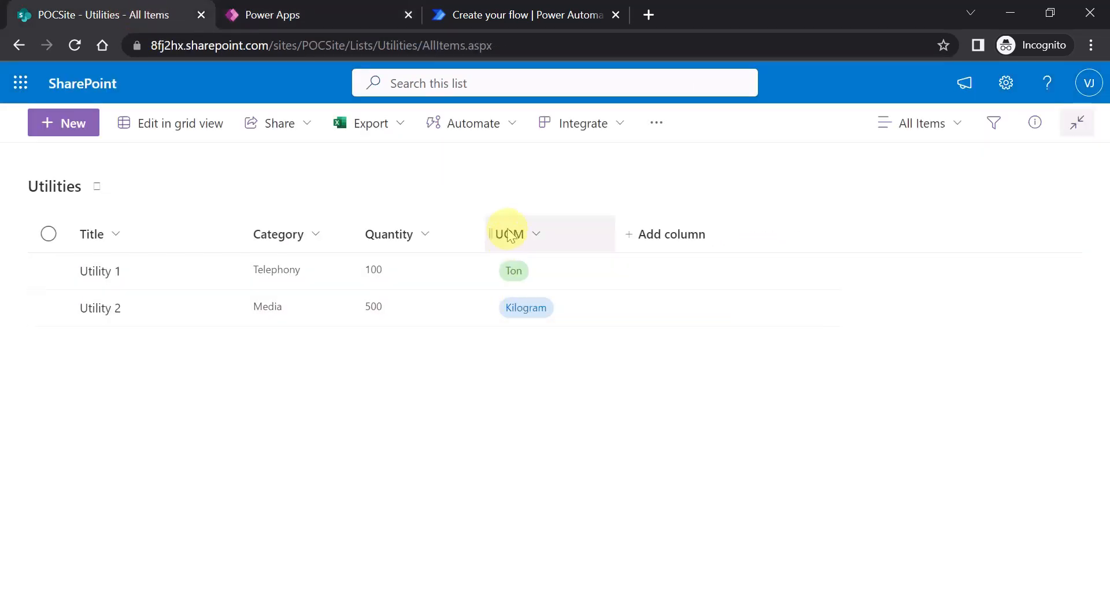
{"action": "left_click", "coordinate": [49, 308]}
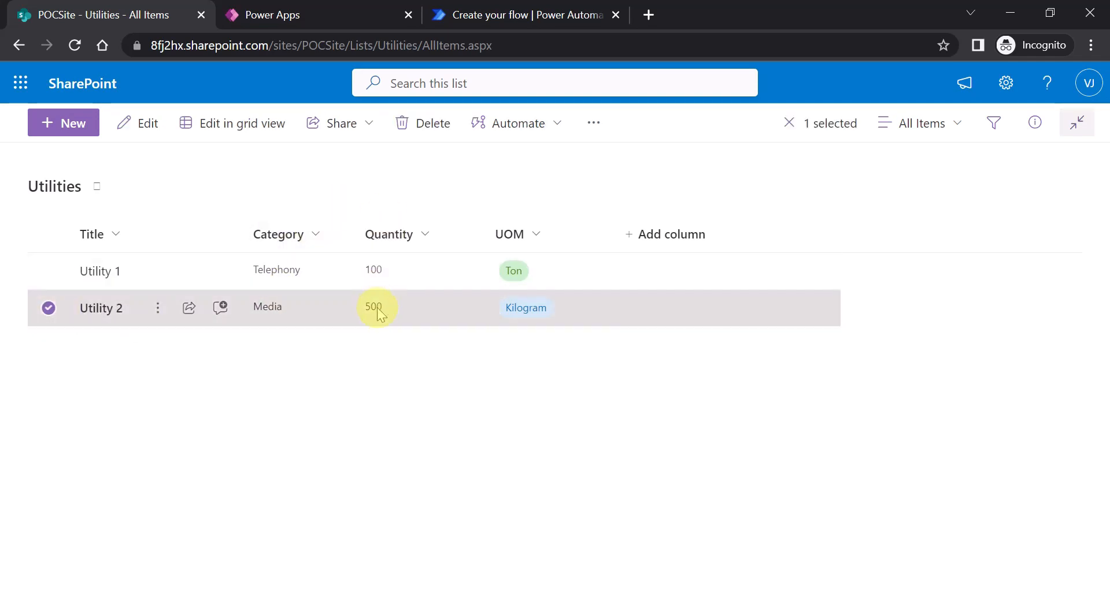
{"action": "left_click", "coordinate": [41, 314]}
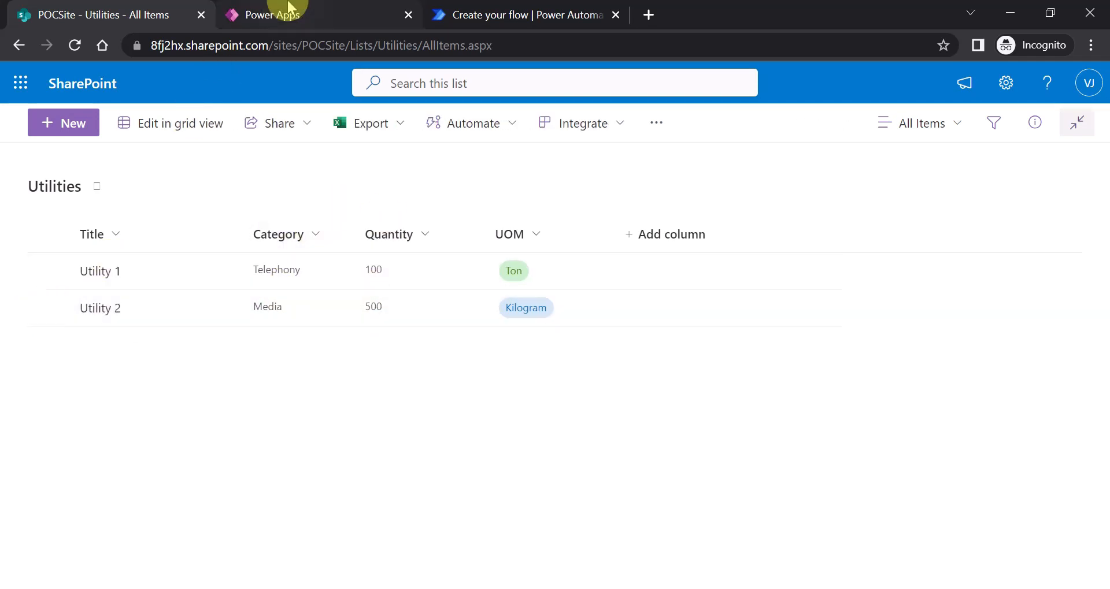
{"action": "left_click", "coordinate": [279, 13]}
Step: Choose Utility 1 as the utility name to check its labels, and close the app preview
{"action": "left_click", "coordinate": [676, 231]}
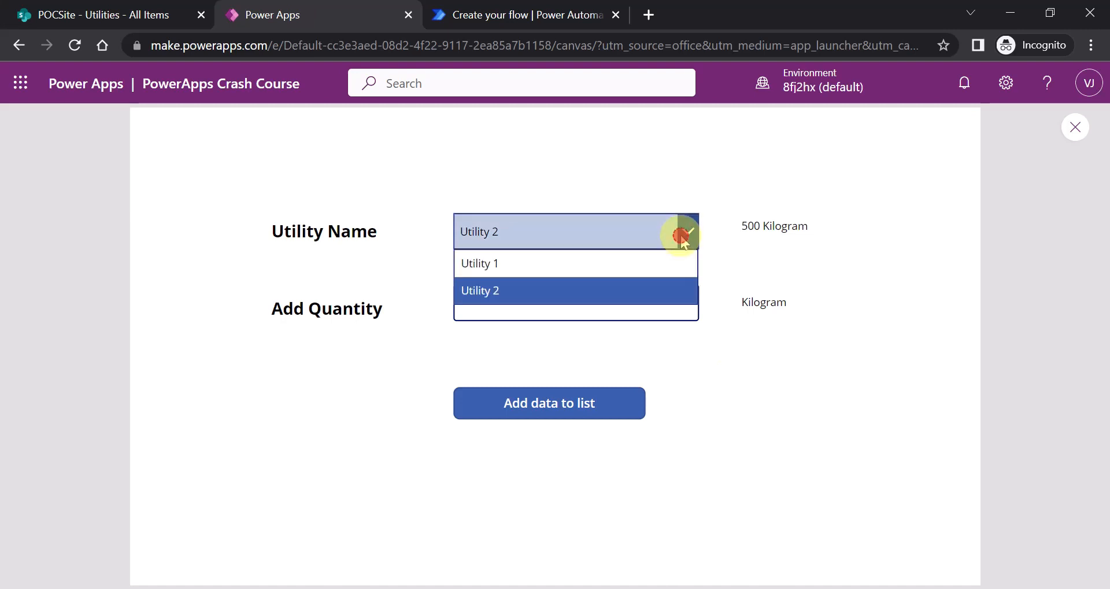
{"action": "left_click", "coordinate": [557, 263]}
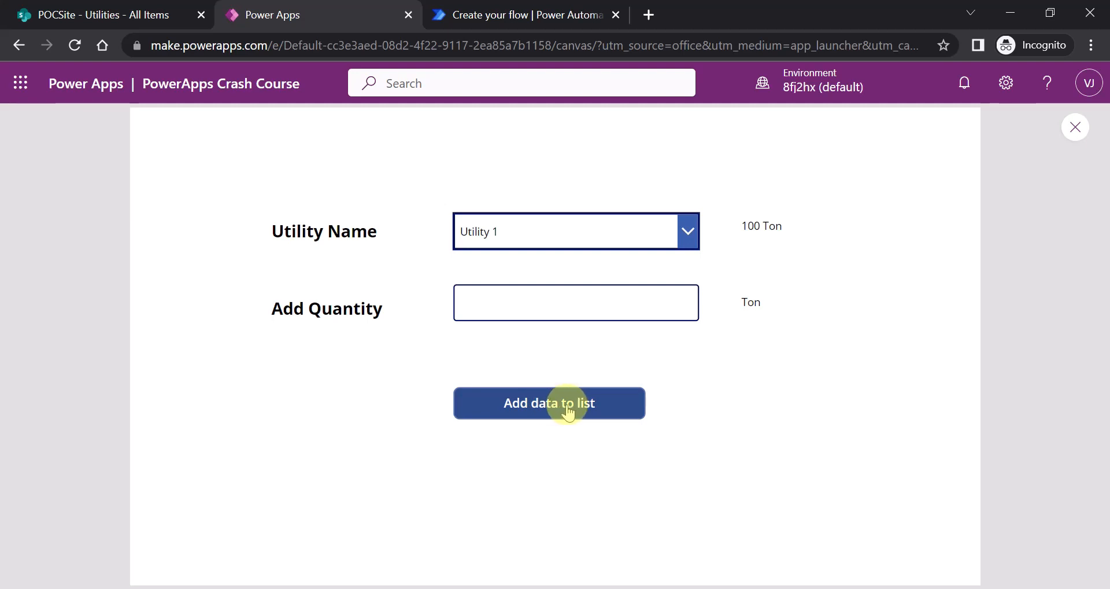
{"action": "left_click", "coordinate": [1074, 128]}
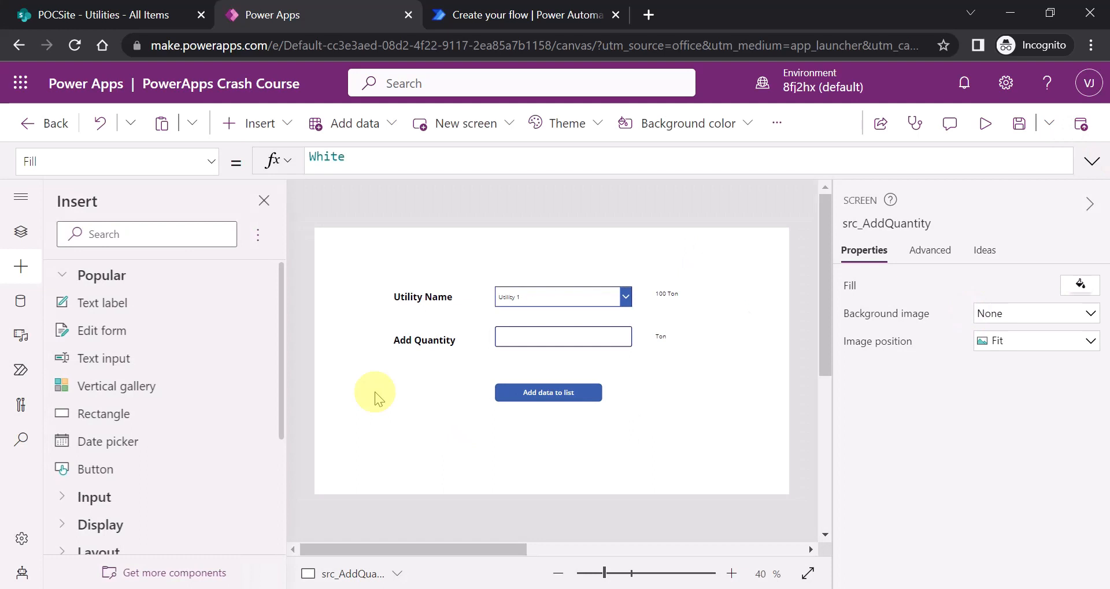
{"action": "left_click", "coordinate": [470, 15]}
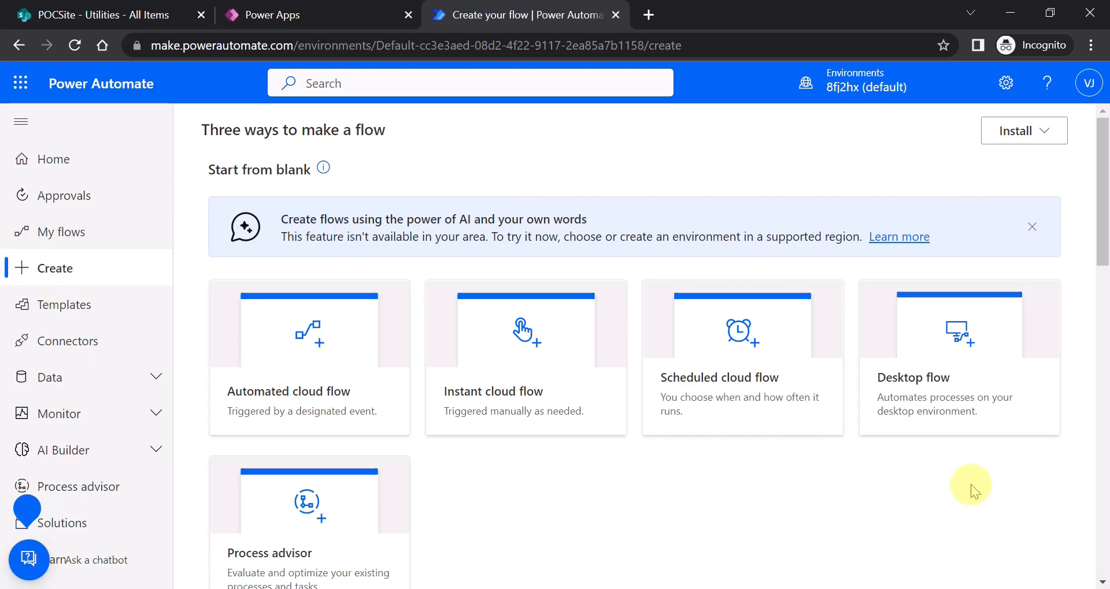
{"action": "left_click", "coordinate": [284, 16]}
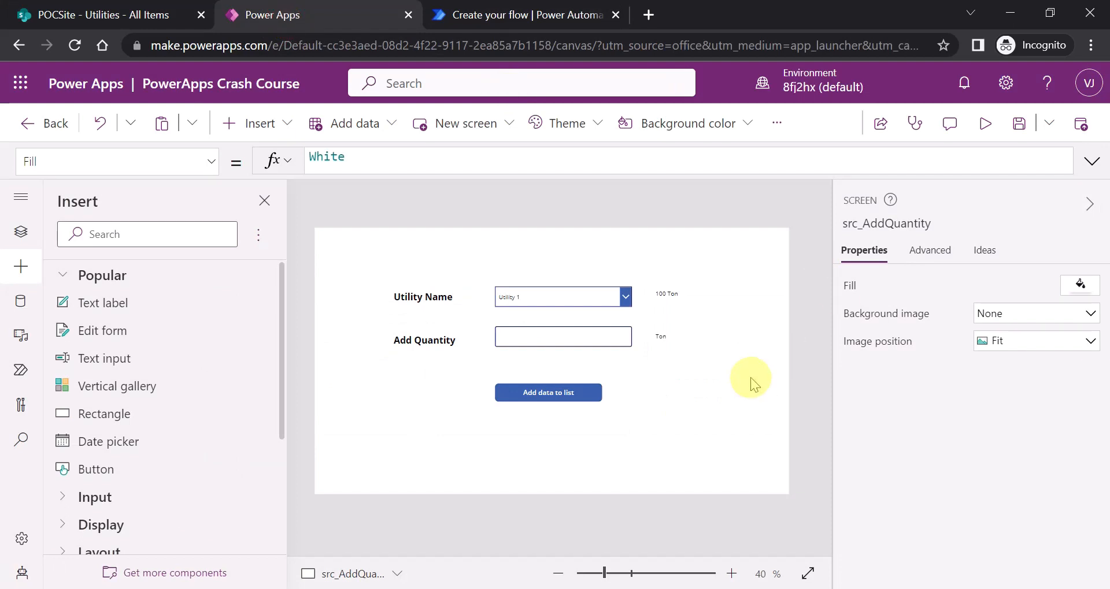
{"action": "left_click", "coordinate": [463, 15]}
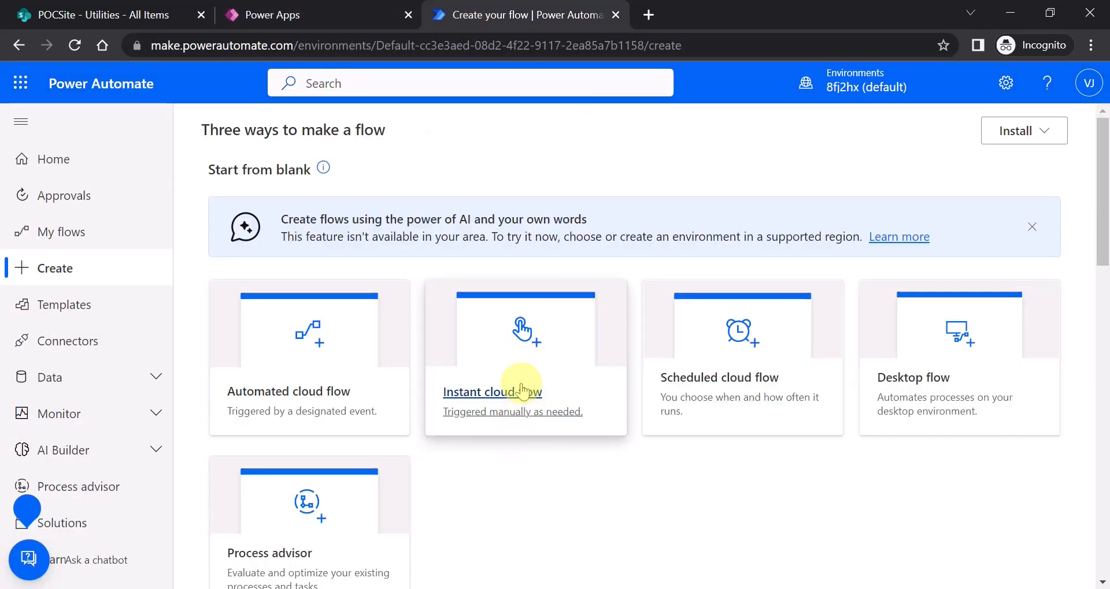
{"action": "left_click", "coordinate": [279, 15]}
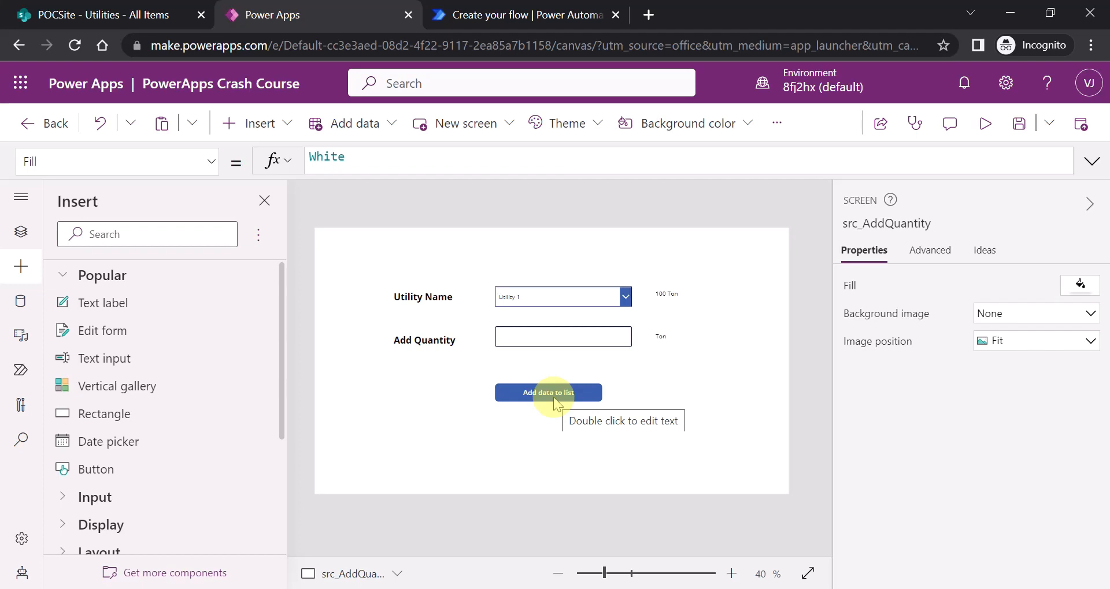
Step: Switch to Power Automate and create an instant cloud flow named AddQuantityToList with the PowerApps trigger
{"action": "left_click", "coordinate": [518, 15]}
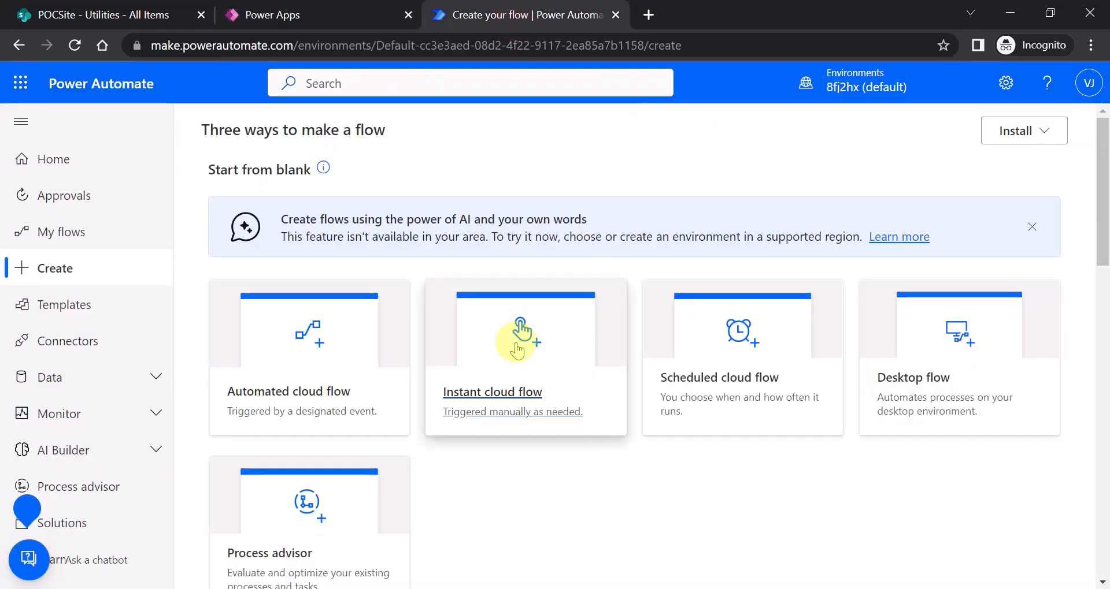
{"action": "left_click", "coordinate": [511, 364]}
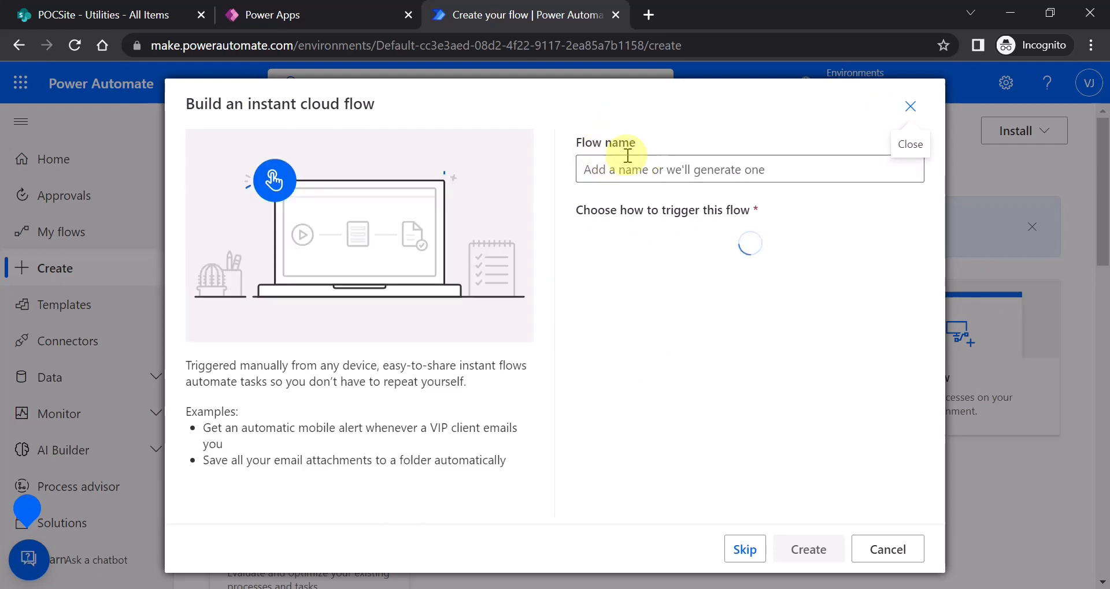
{"action": "left_click", "coordinate": [618, 167]}
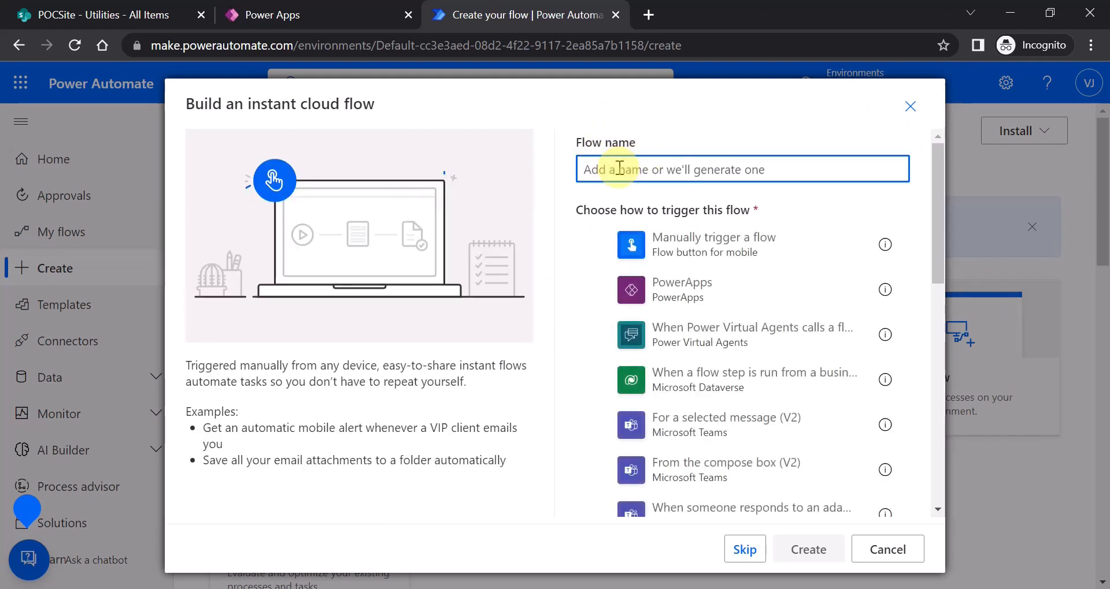
{"action": "type", "text": "AddQuantityToList"}
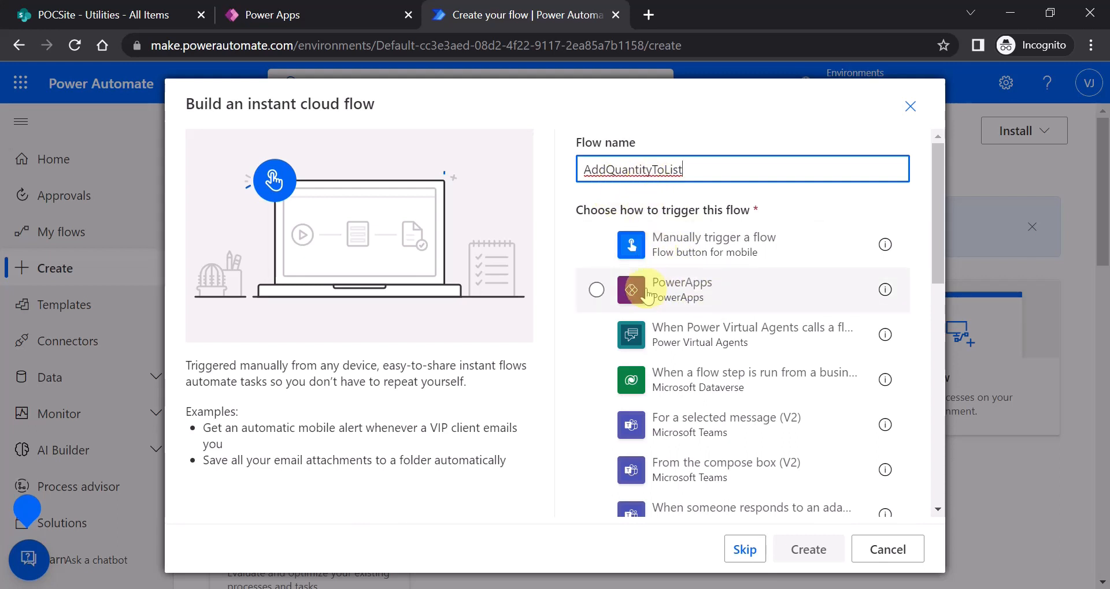
{"action": "left_click", "coordinate": [347, 23]}
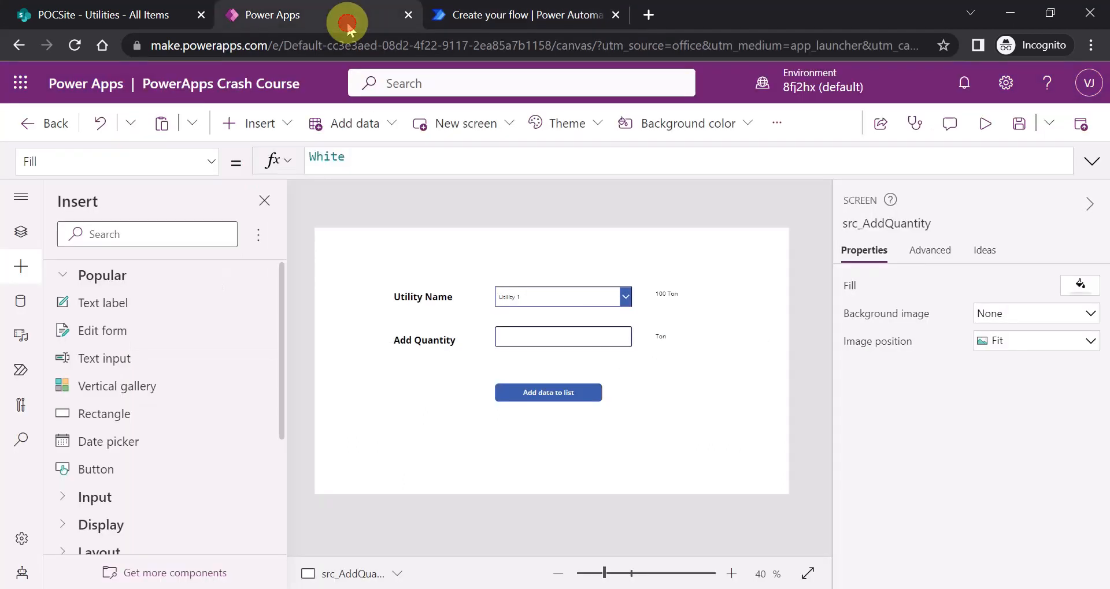
{"action": "left_click", "coordinate": [493, 17]}
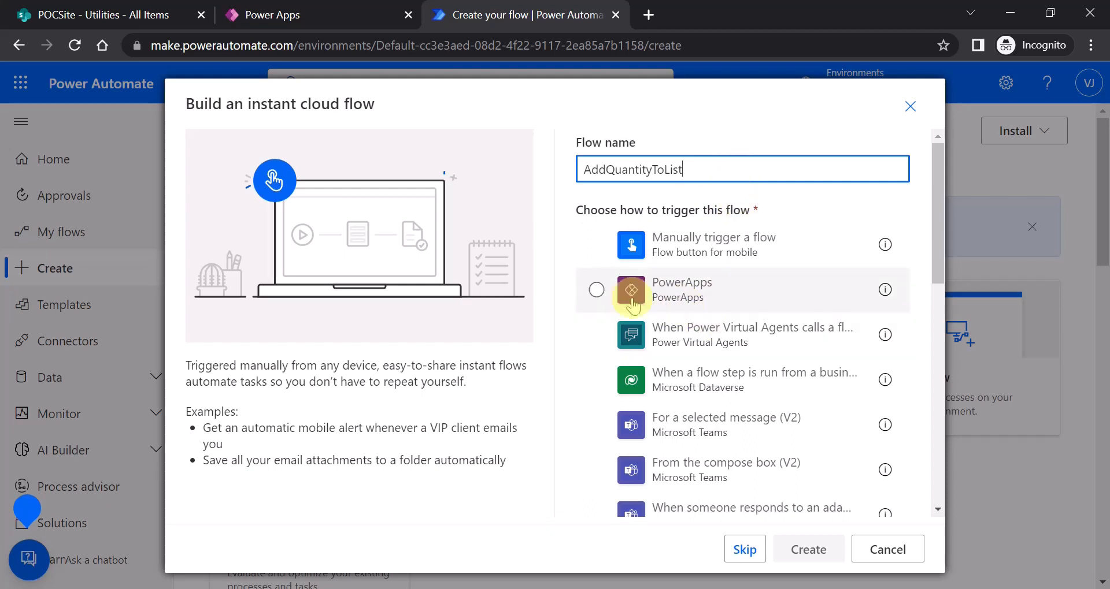
{"action": "left_click", "coordinate": [595, 290]}
{"action": "left_click", "coordinate": [804, 558]}
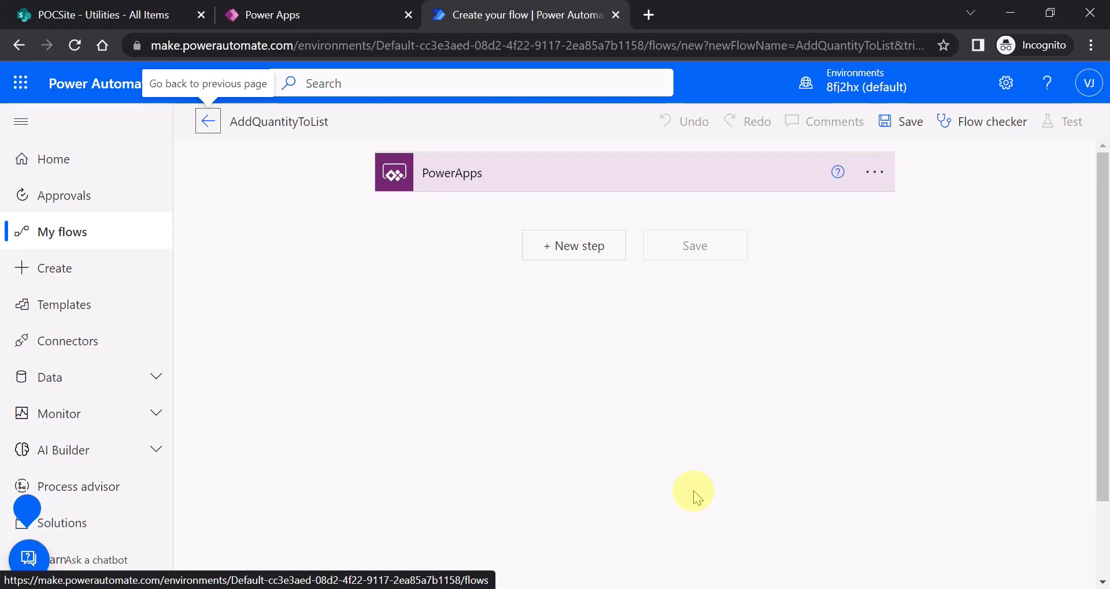
Step: Add an Initialize variable action below the PowerApps trigger in the AddQuantityToList flow
{"action": "left_click", "coordinate": [336, 15]}
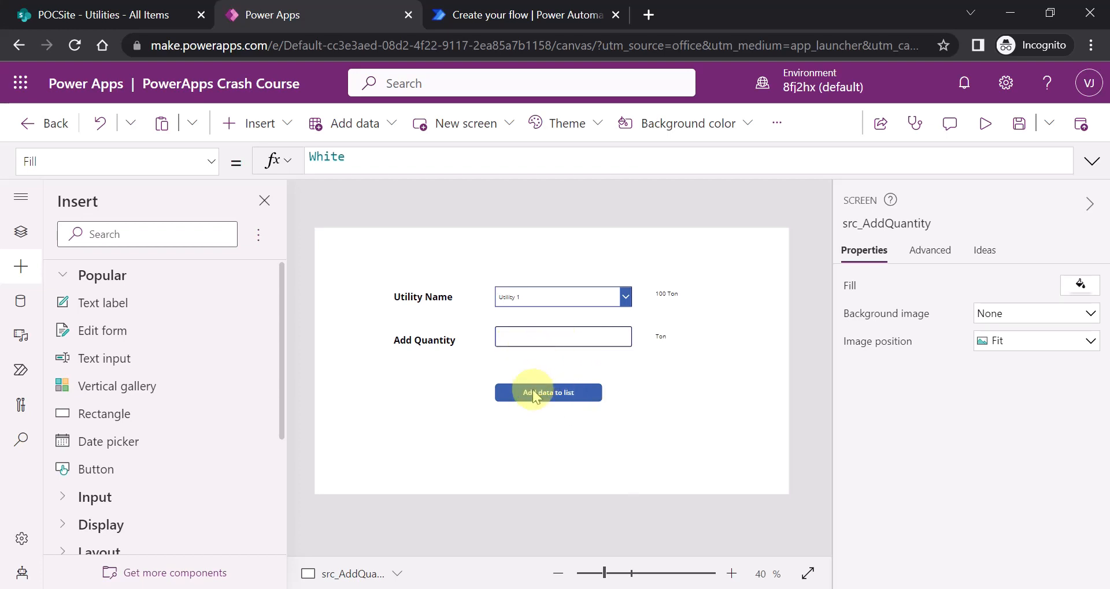
{"action": "left_click", "coordinate": [509, 14]}
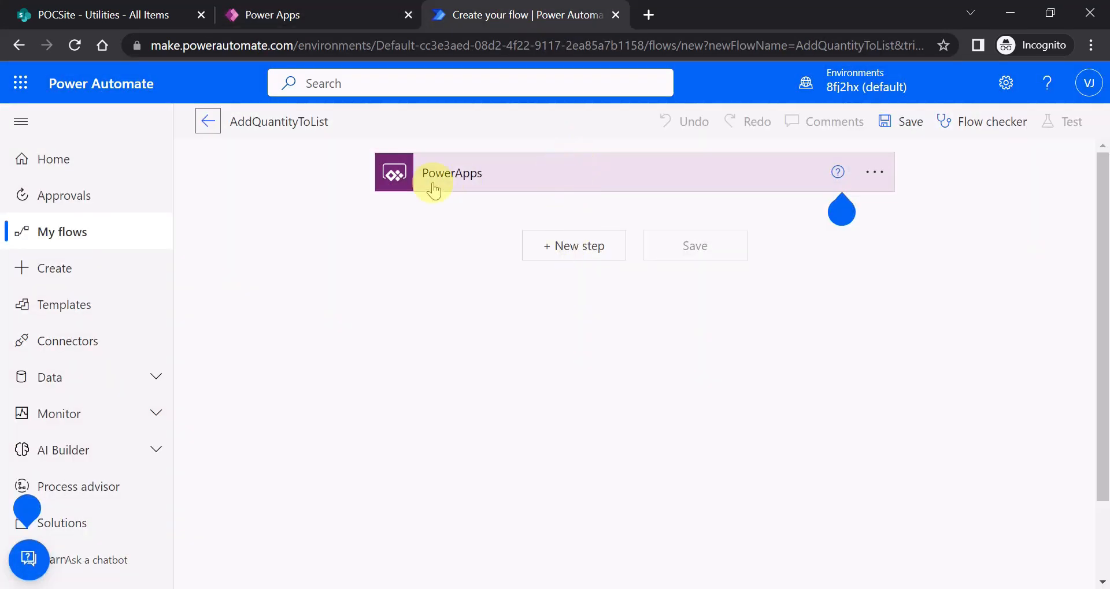
{"action": "left_click", "coordinate": [570, 176]}
{"action": "left_click", "coordinate": [557, 168]}
{"action": "left_click", "coordinate": [565, 246]}
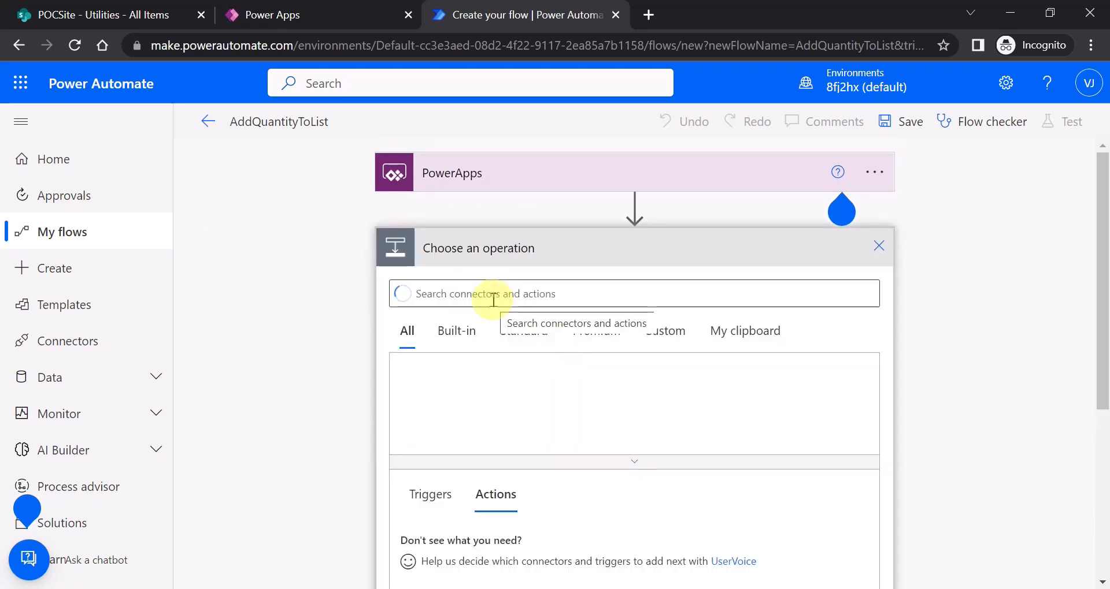
{"action": "type", "text": "var"}
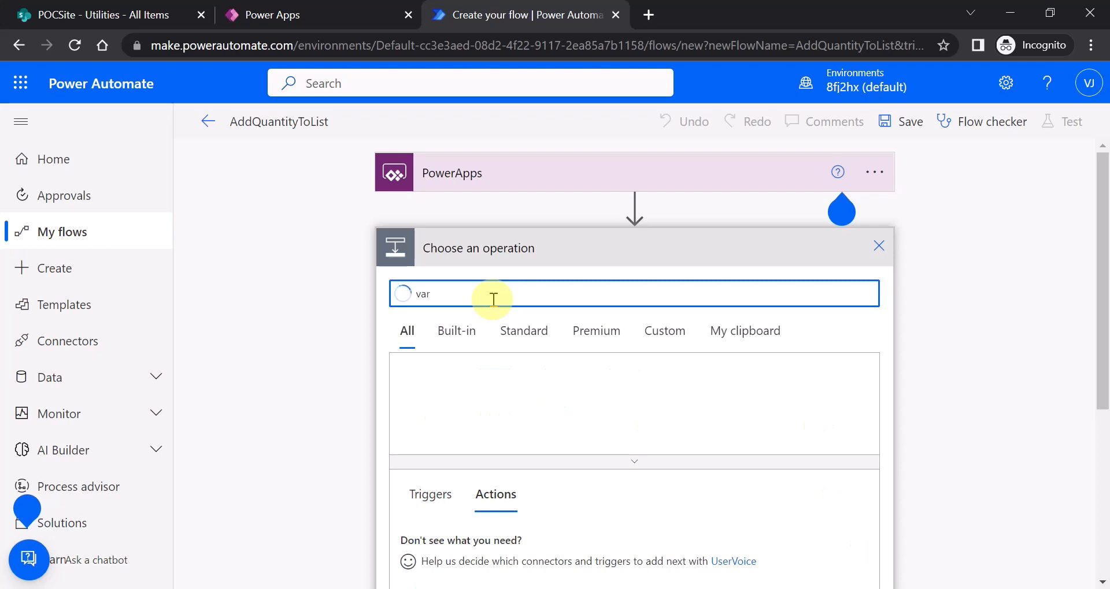
{"action": "left_click", "coordinate": [445, 337]}
{"action": "left_click", "coordinate": [429, 385]}
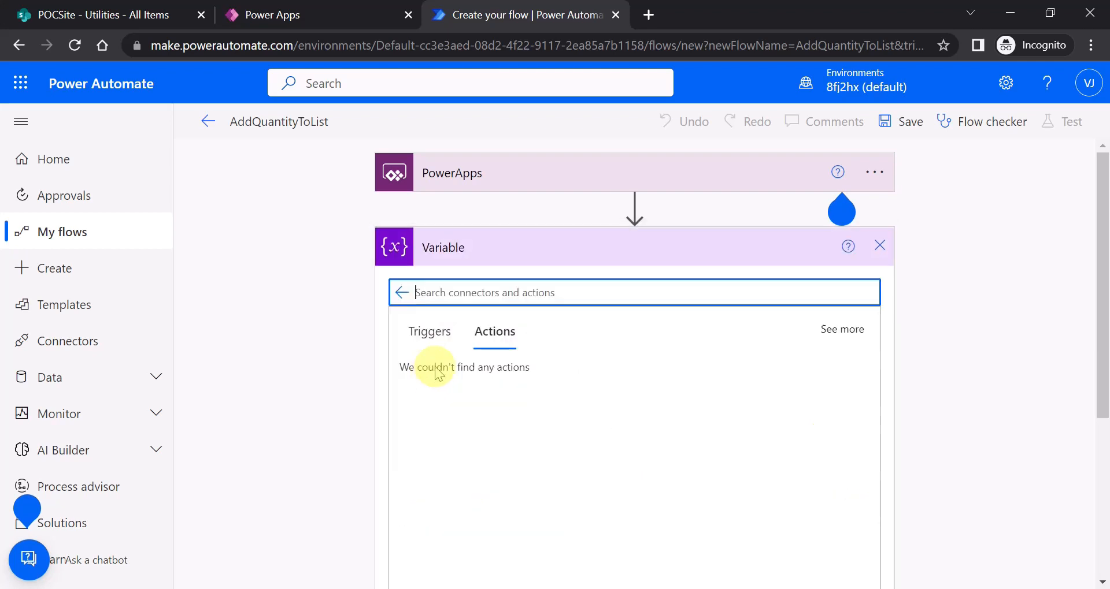
{"action": "scroll", "coordinate": [565, 425], "scroll_direction": "down", "scroll_amount": 3}
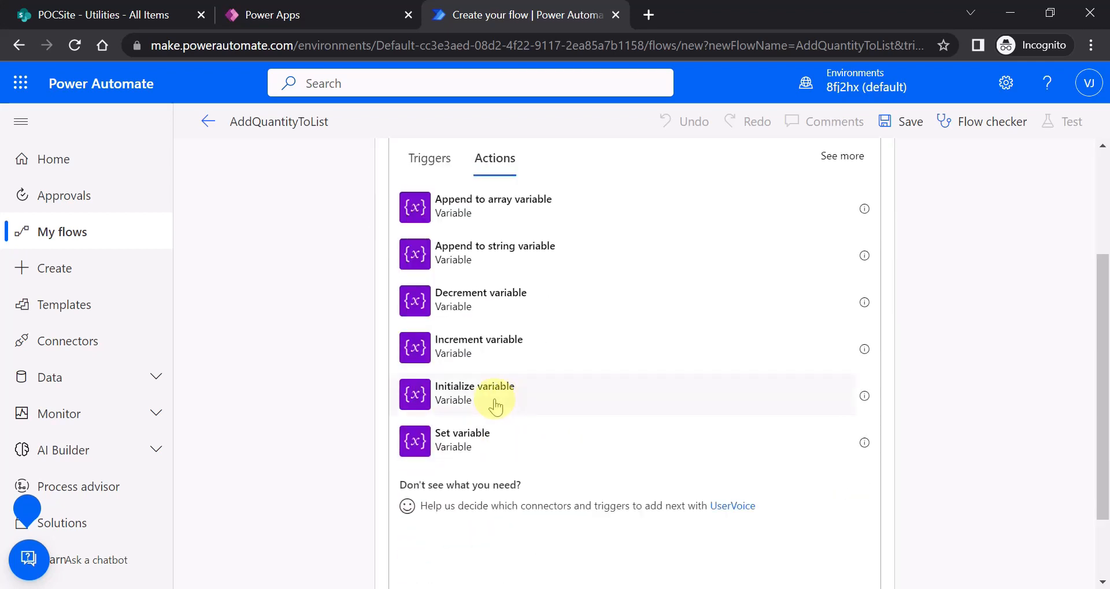
{"action": "left_click", "coordinate": [463, 399]}
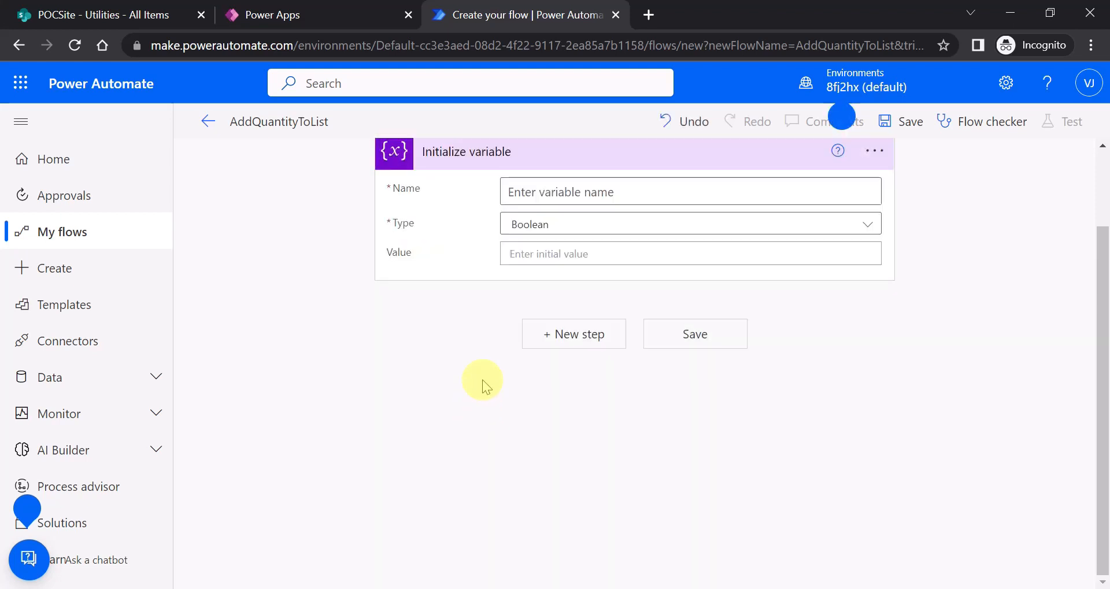
Step: Rename the Initialize variable action to ProductID
{"action": "scroll", "coordinate": [485, 384], "scroll_direction": "up", "scroll_amount": 2}
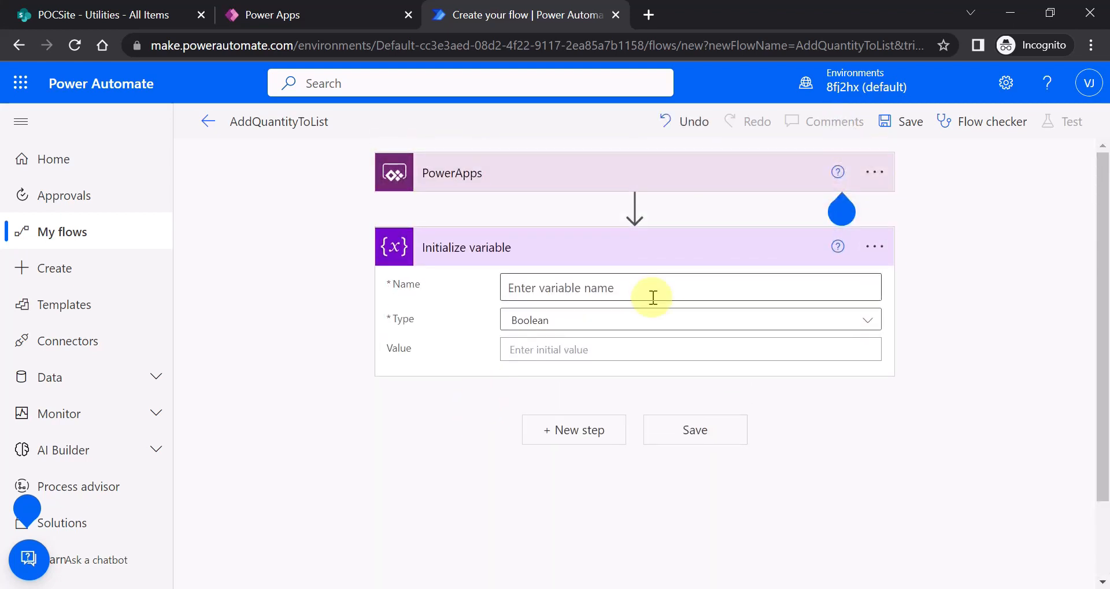
{"action": "left_click", "coordinate": [873, 249]}
{"action": "left_click", "coordinate": [942, 277]}
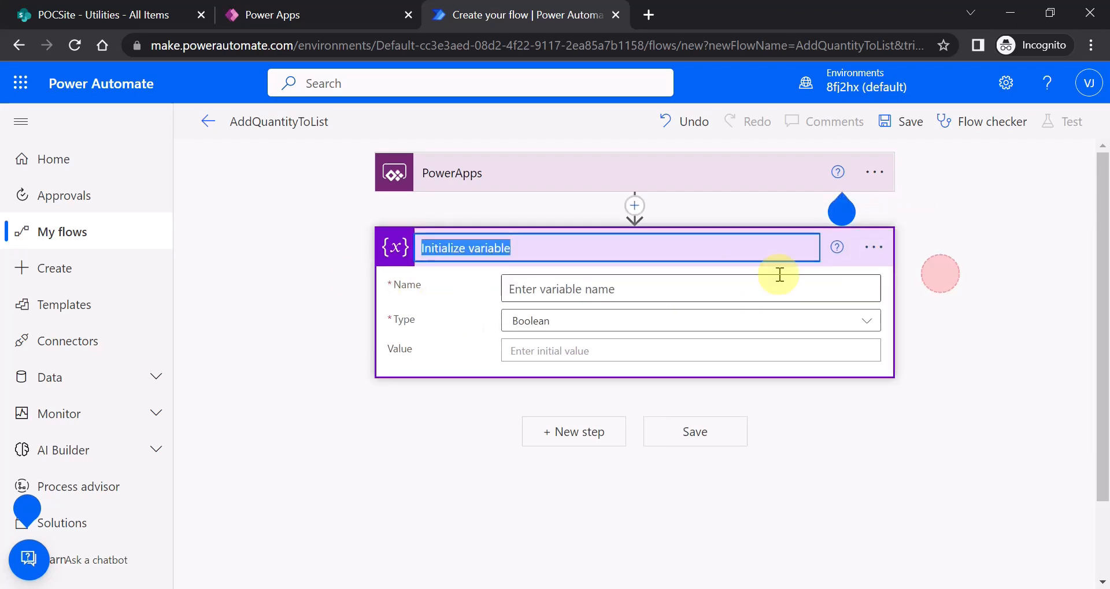
{"action": "type", "text": "Product_ID"}
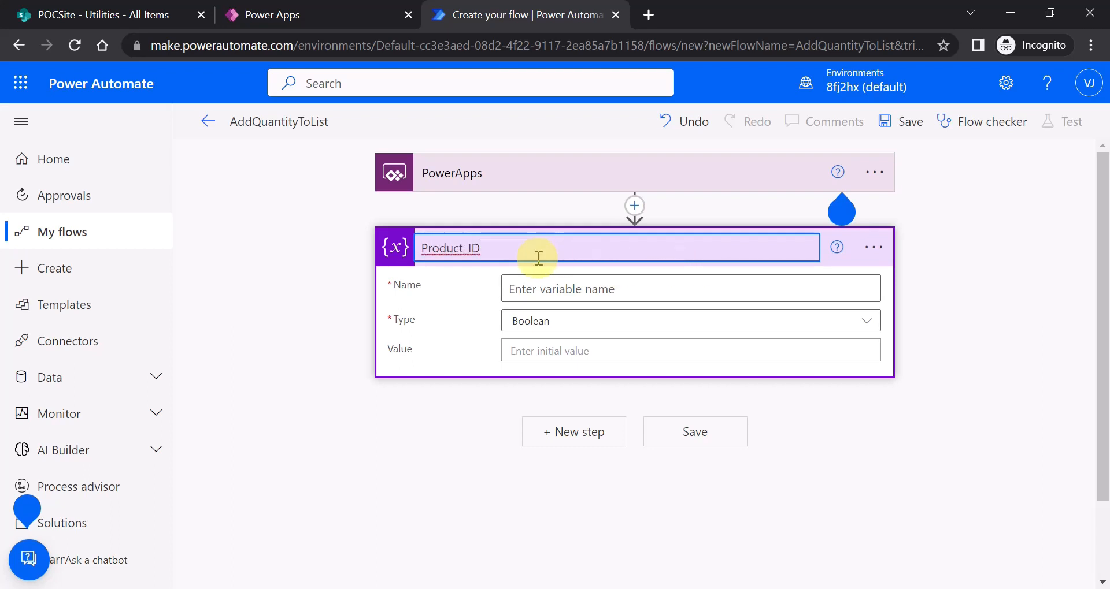
{"action": "left_click_drag", "start_coordinate": [532, 250], "coordinate": [399, 247]}
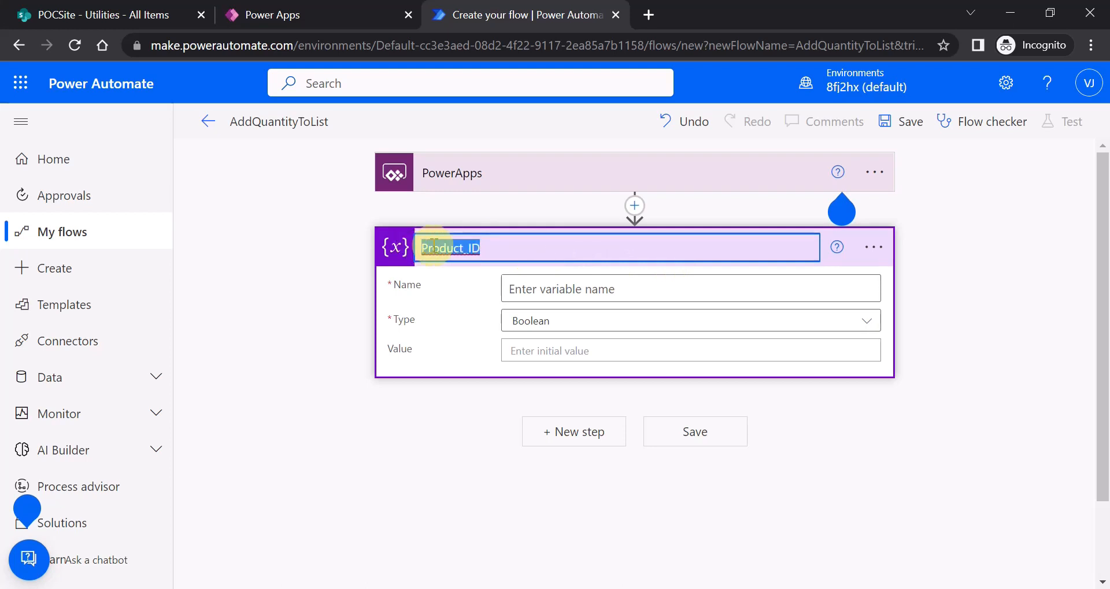
{"action": "type", "text": "ProductID"}
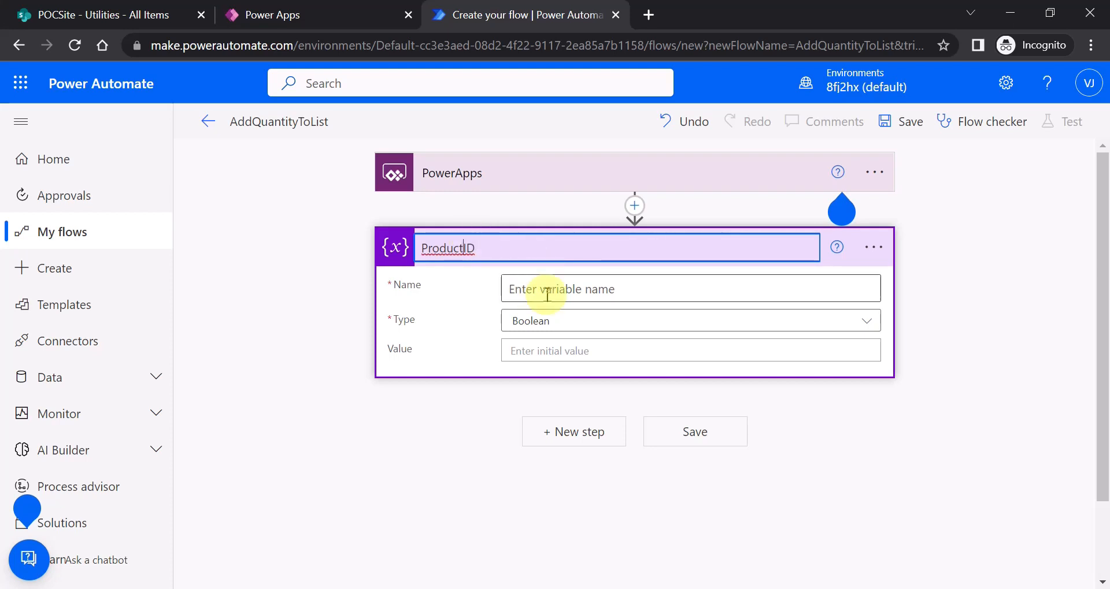
Step: Define the ProductID action's variable with the name Product_ID, type Integer and an Ask in PowerApps value
{"action": "left_click", "coordinate": [537, 294]}
{"action": "type", "text": "Product_ID"}
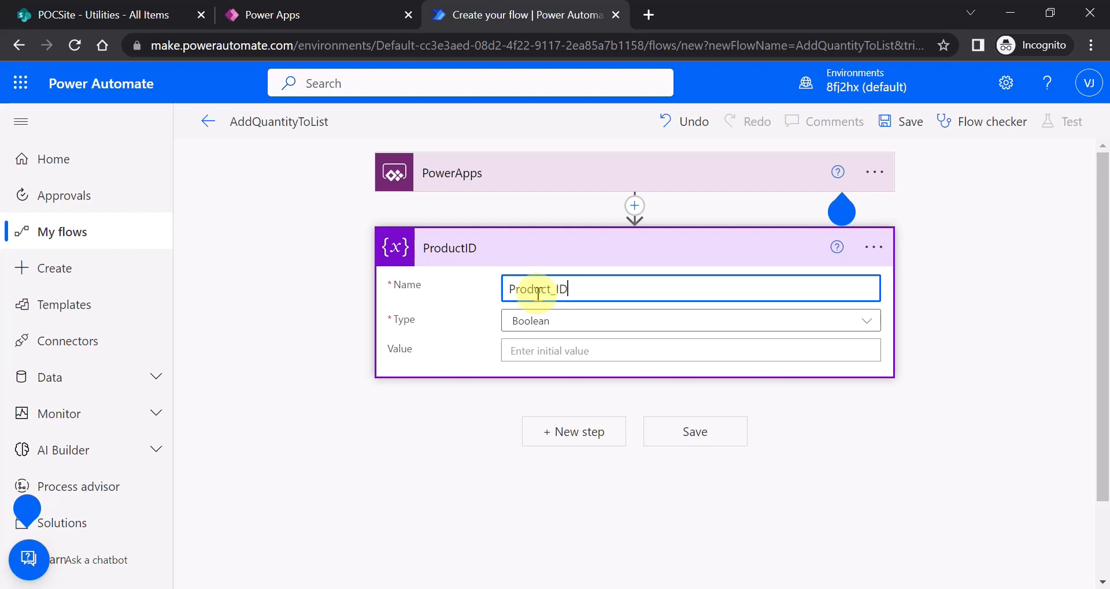
{"action": "left_click", "coordinate": [578, 321]}
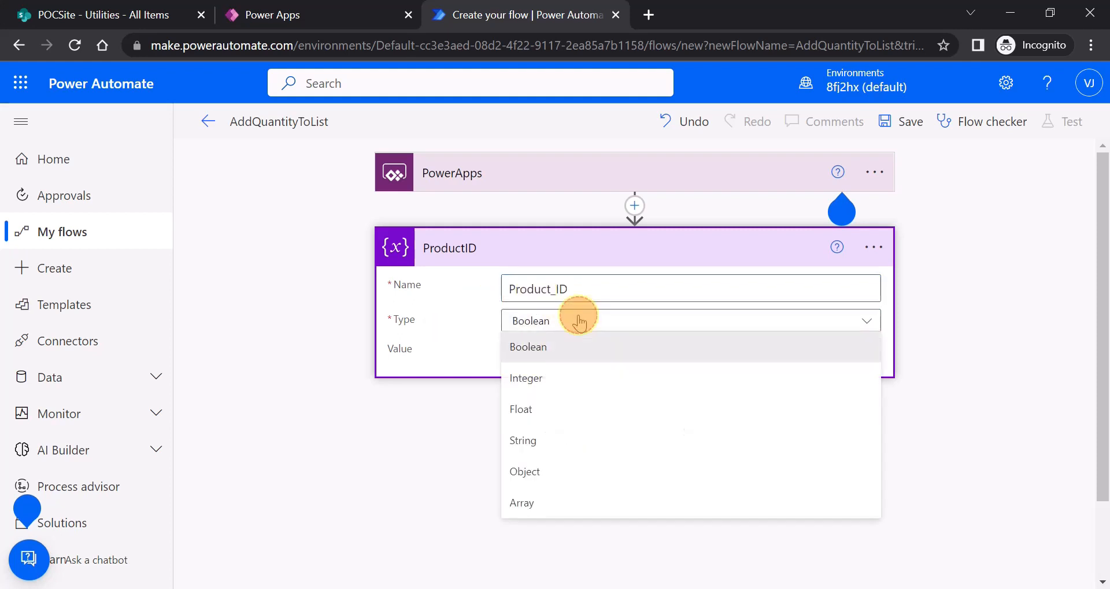
{"action": "left_click", "coordinate": [527, 380]}
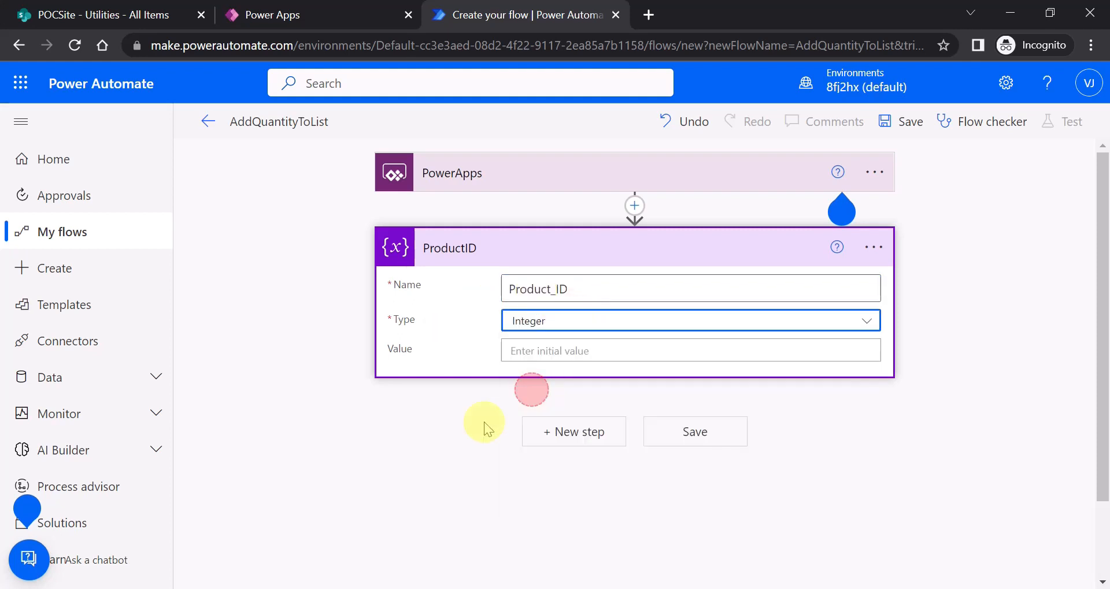
{"action": "left_click", "coordinate": [565, 352]}
{"action": "scroll", "coordinate": [936, 470], "scroll_direction": "down", "scroll_amount": 1}
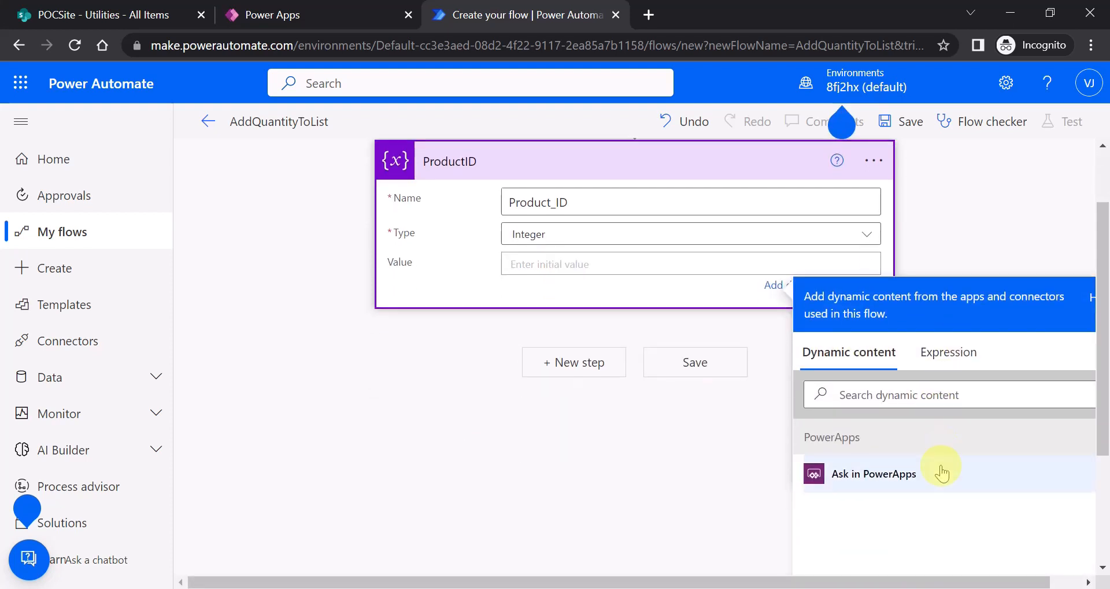
{"action": "left_click", "coordinate": [903, 477]}
{"action": "left_click", "coordinate": [349, 345]}
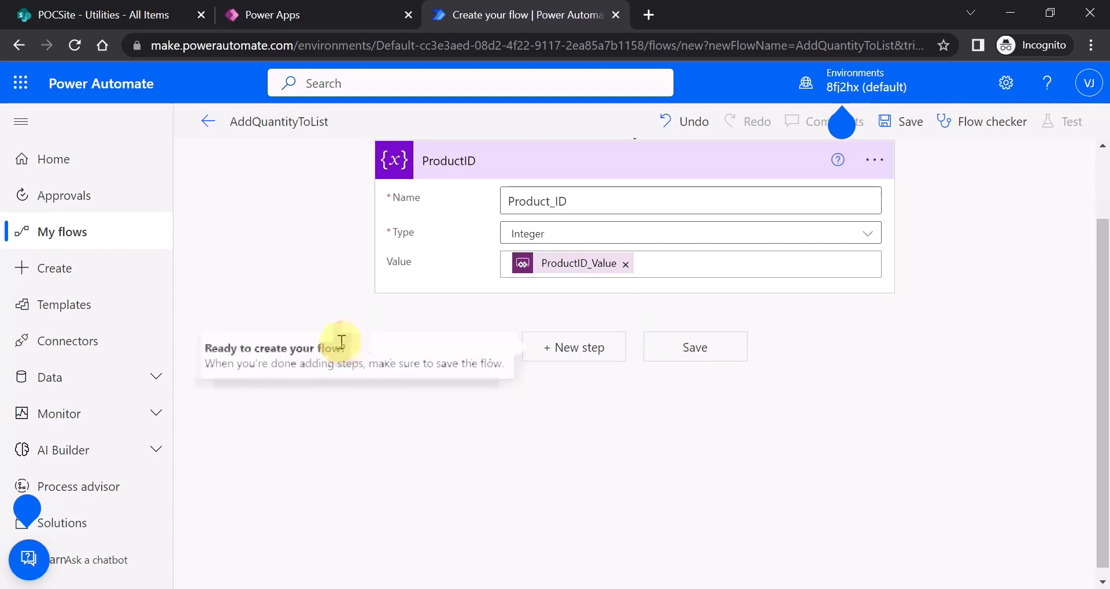
{"action": "scroll", "coordinate": [422, 260], "scroll_direction": "up", "scroll_amount": 1}
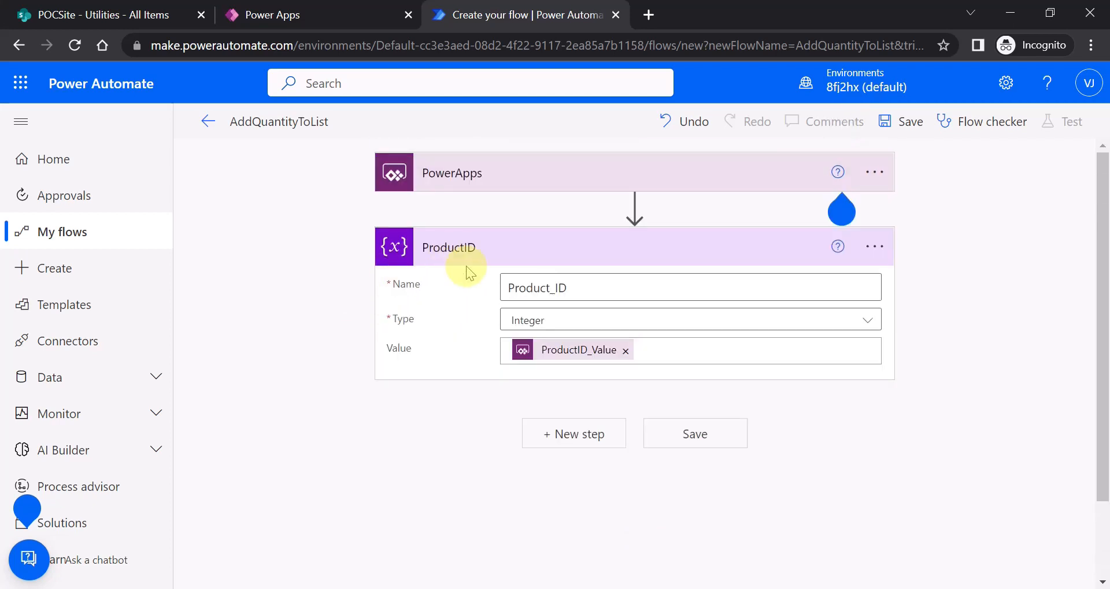
Step: Add a second Initialize variable action below the ProductID action
{"action": "left_click", "coordinate": [576, 439]}
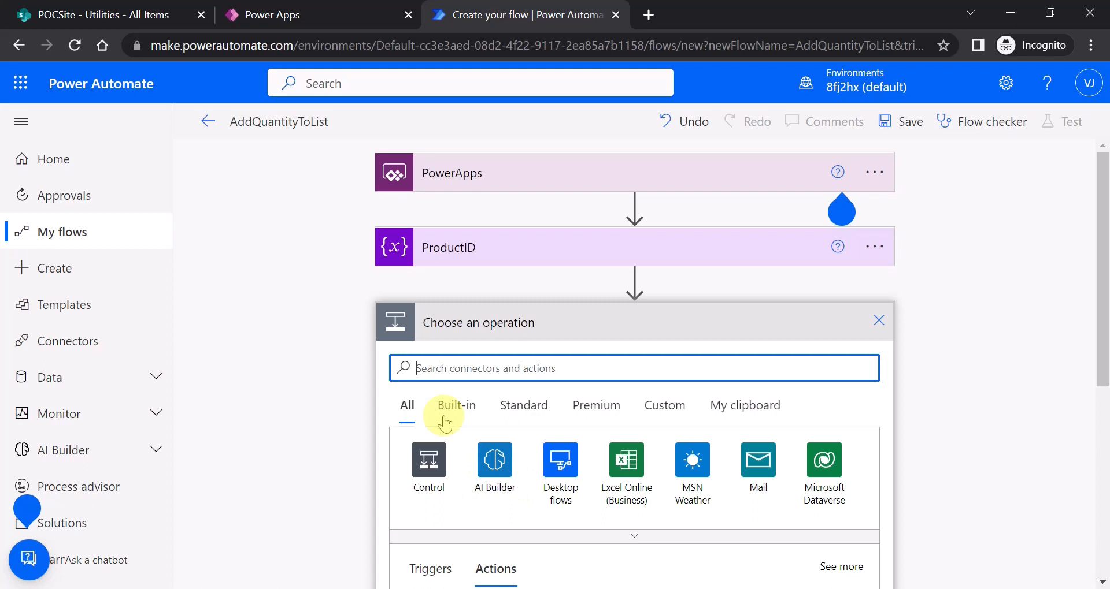
{"action": "type", "text": "var"}
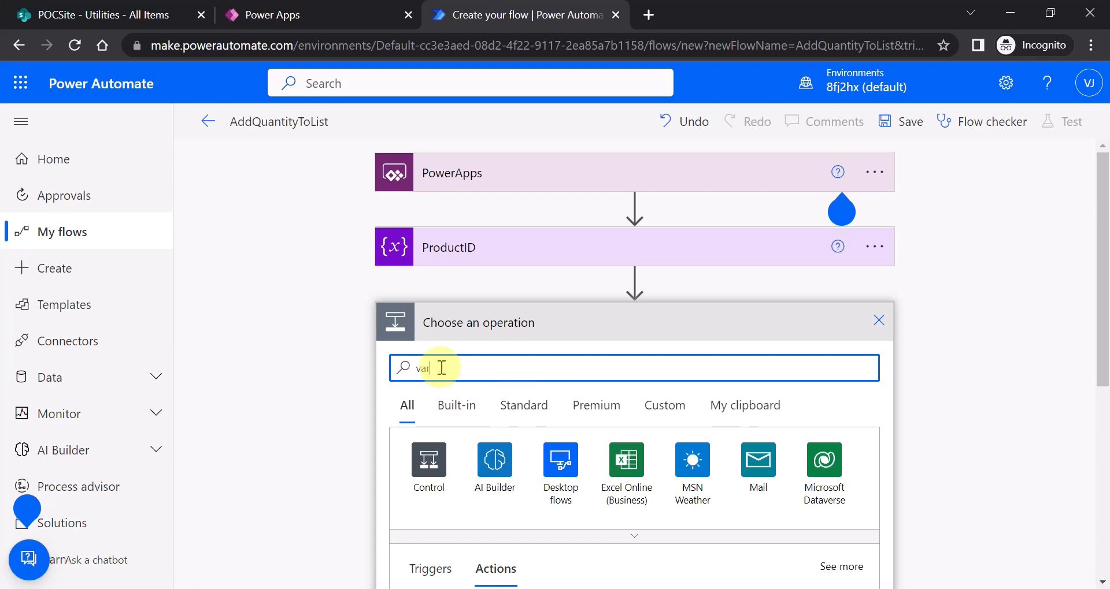
{"action": "left_click", "coordinate": [428, 463]}
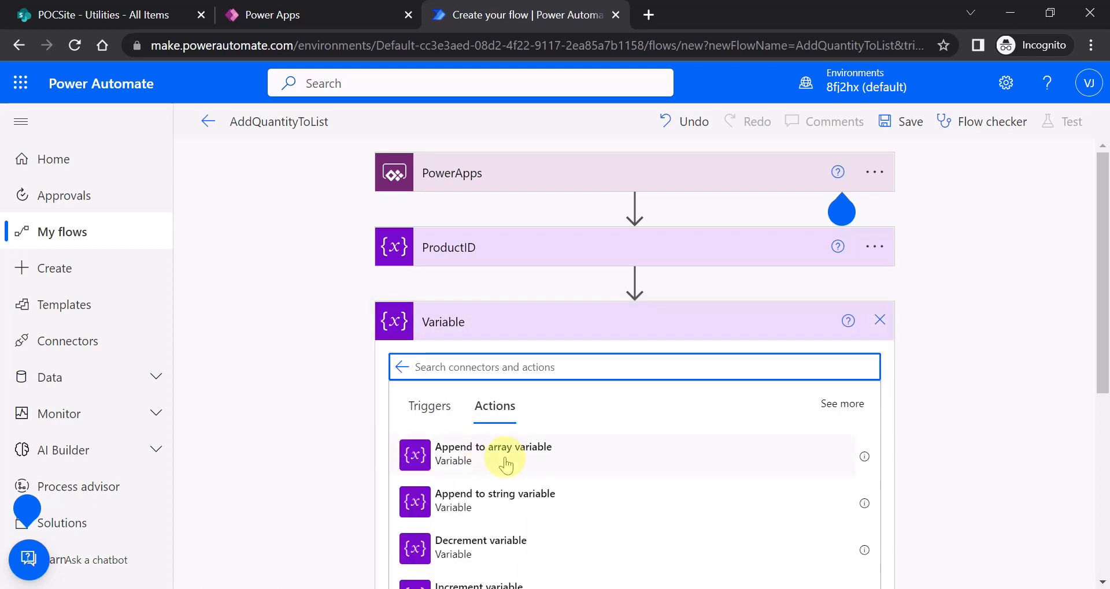
{"action": "scroll", "coordinate": [508, 457], "scroll_direction": "down", "scroll_amount": 3}
{"action": "left_click", "coordinate": [477, 379]}
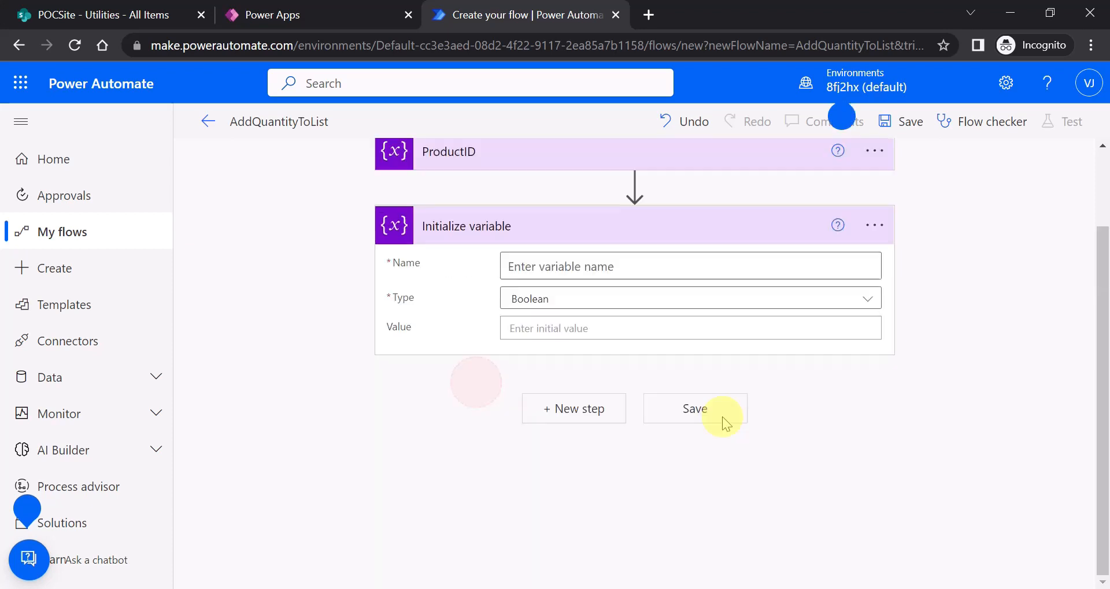
Step: Rename the new Initialize variable action to Quantity and copy that name
{"action": "left_click", "coordinate": [874, 225]}
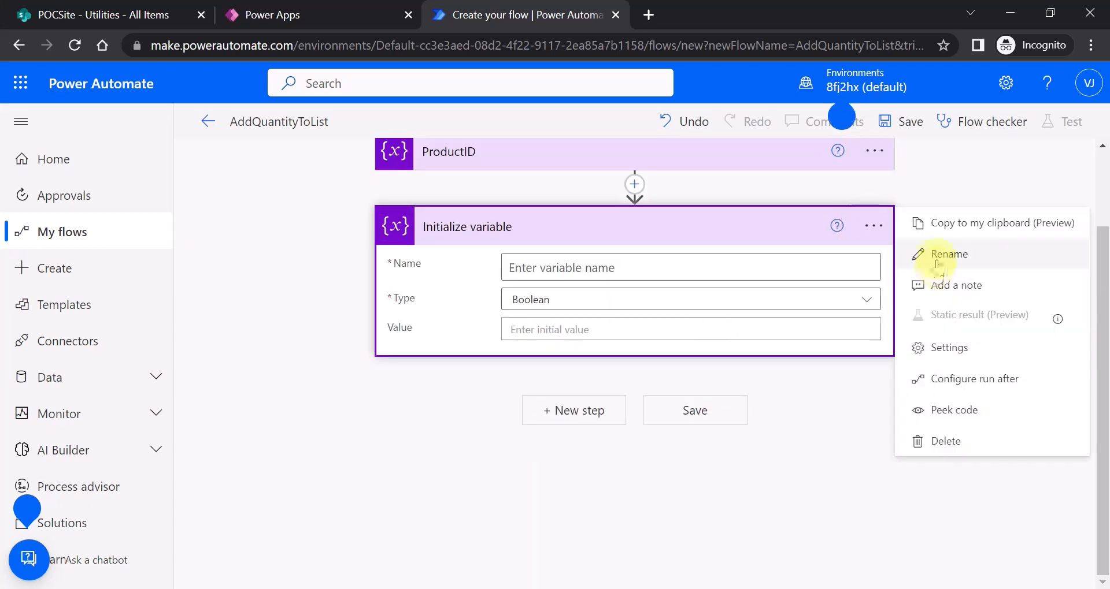
{"action": "left_click", "coordinate": [932, 256]}
{"action": "type", "text": "Quantity"}
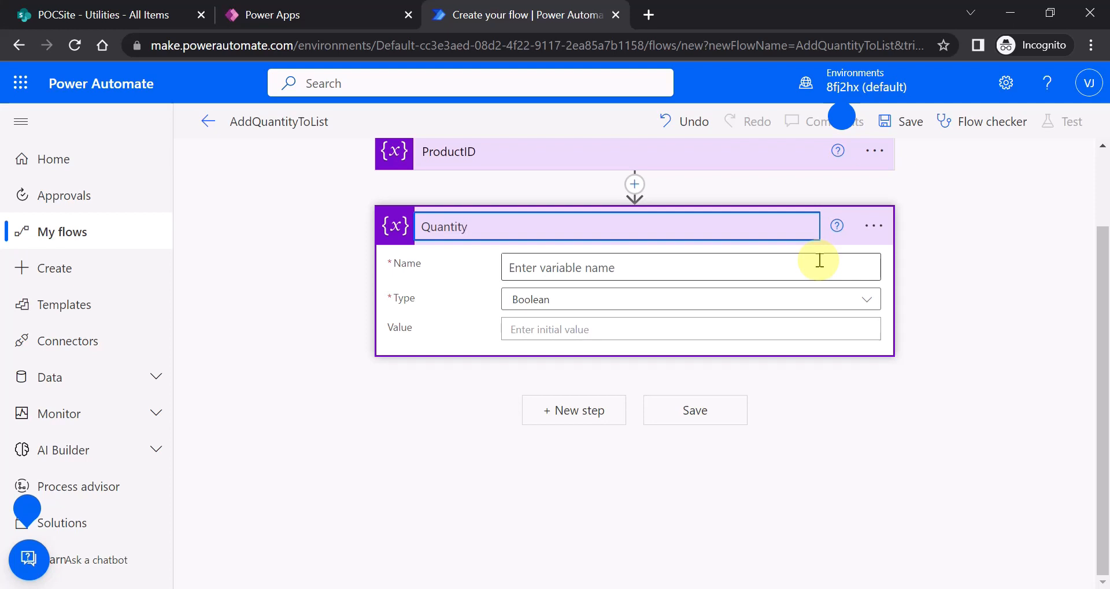
{"action": "key", "text": "ctrl+a"}
{"action": "key", "text": "ctrl+c"}
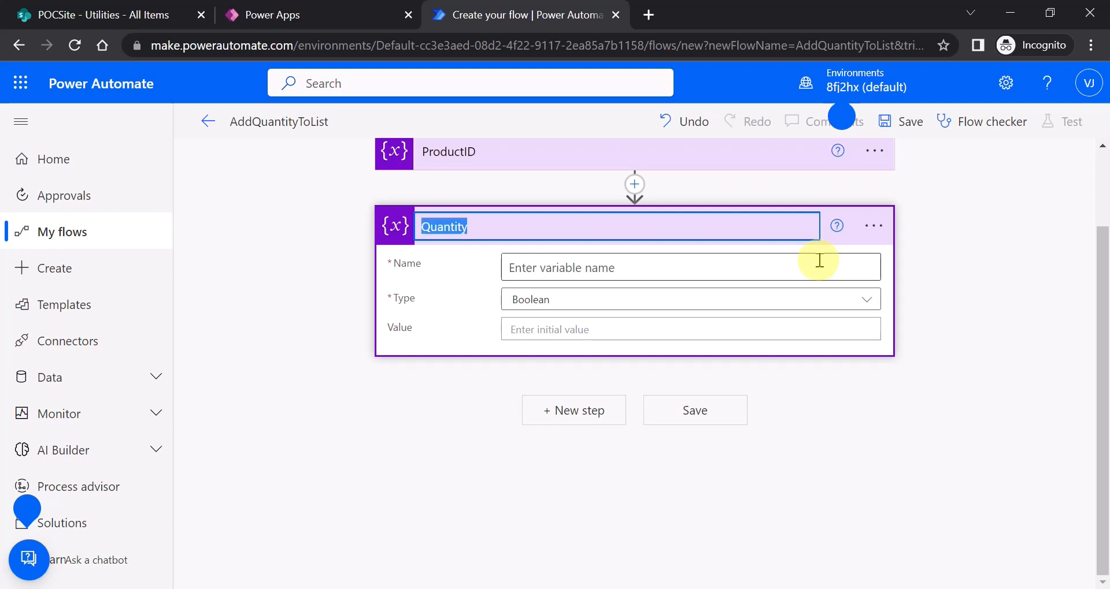
Step: Define the Quantity action's variable with the name Quantity, type Integer and an Ask in PowerApps value, and collapse the action
{"action": "left_click", "coordinate": [585, 269]}
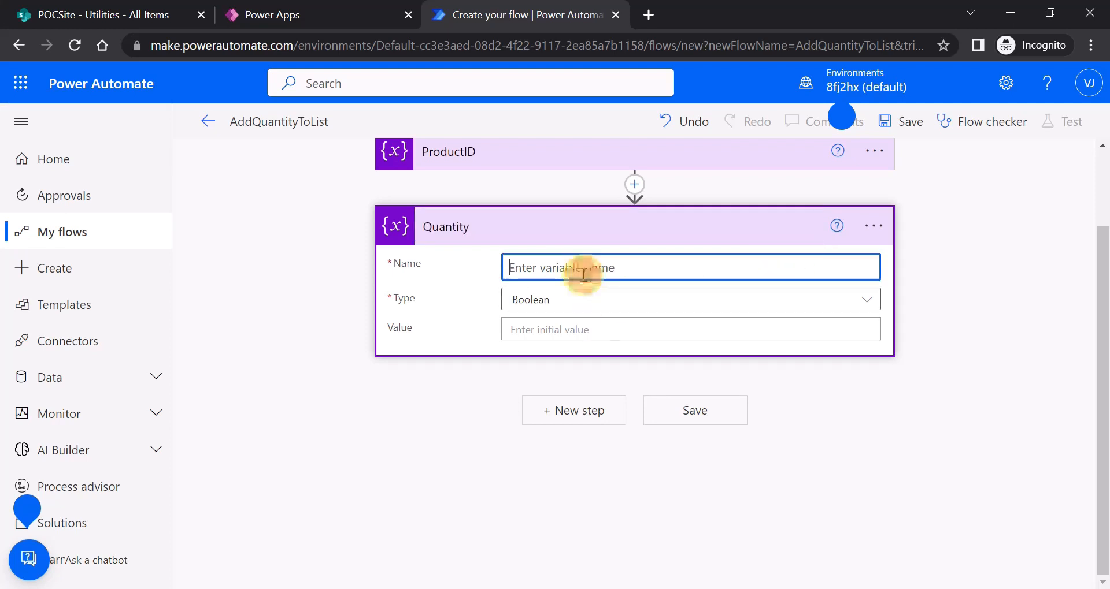
{"action": "key", "text": "ctrl+v"}
{"action": "left_click", "coordinate": [554, 298]}
{"action": "left_click", "coordinate": [550, 349]}
{"action": "left_click", "coordinate": [590, 328]}
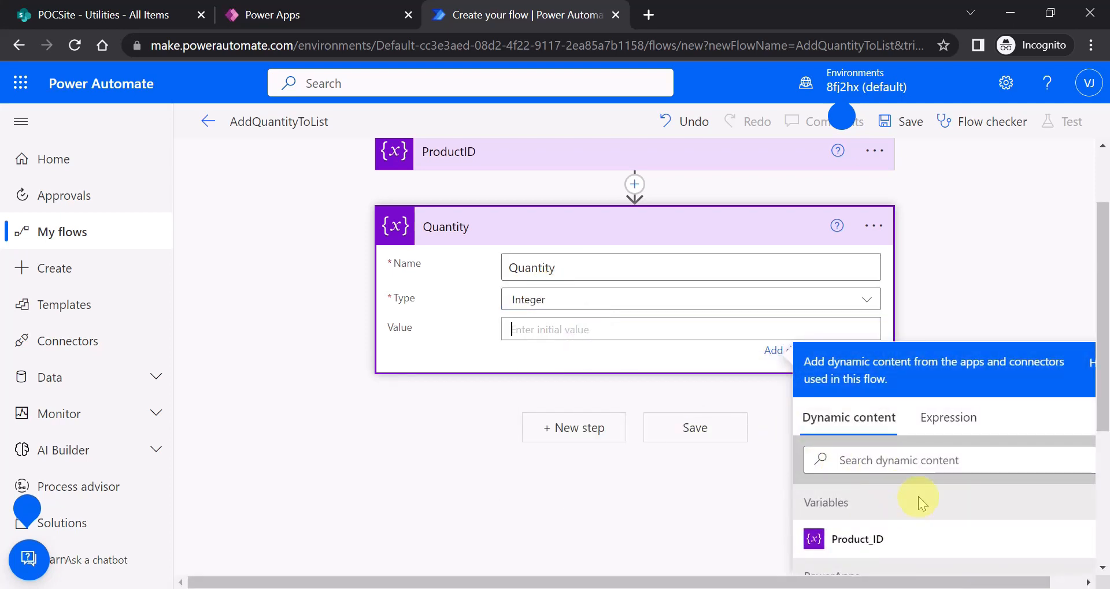
{"action": "scroll", "coordinate": [918, 497], "scroll_direction": "down", "scroll_amount": 2}
{"action": "scroll", "coordinate": [918, 495], "scroll_direction": "down", "scroll_amount": 2}
{"action": "left_click", "coordinate": [872, 442]}
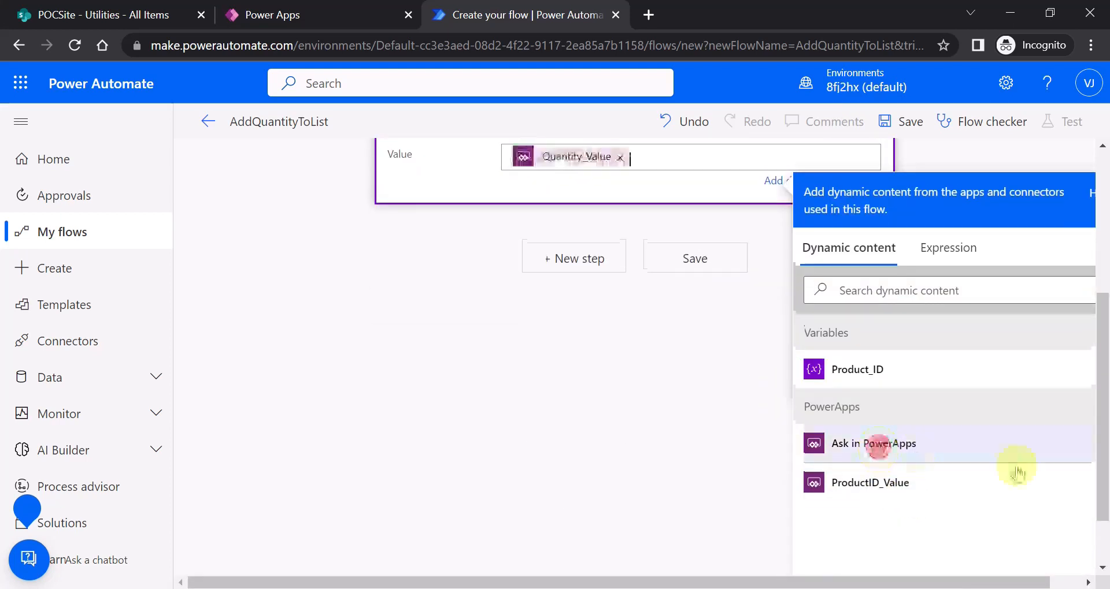
{"action": "left_click", "coordinate": [599, 404]}
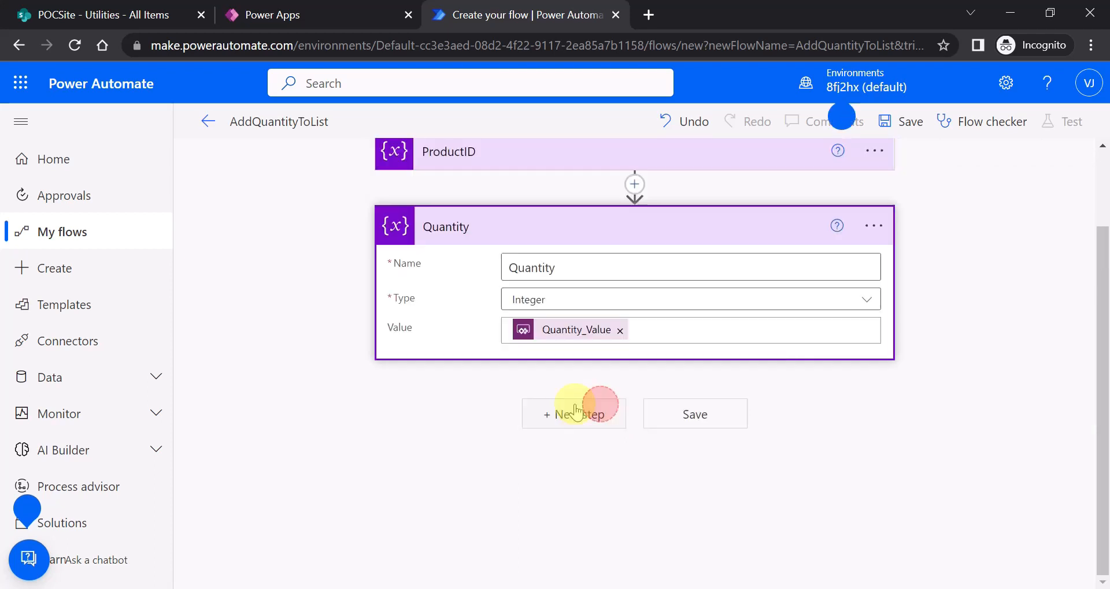
{"action": "left_click", "coordinate": [453, 227]}
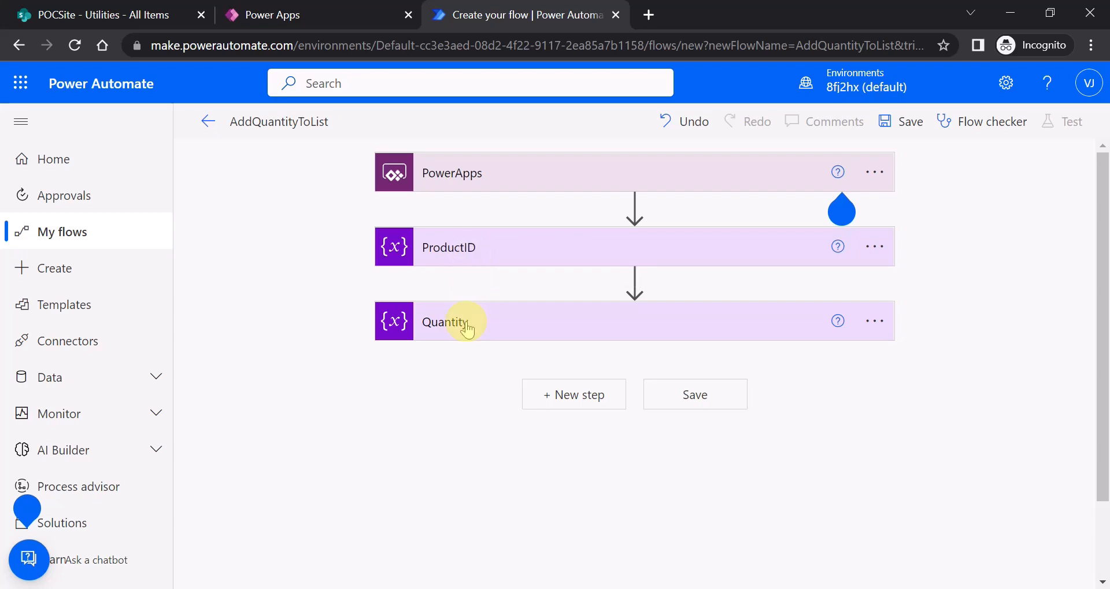
Step: Add a SharePoint Update item action below the Quantity action
{"action": "left_click", "coordinate": [560, 398]}
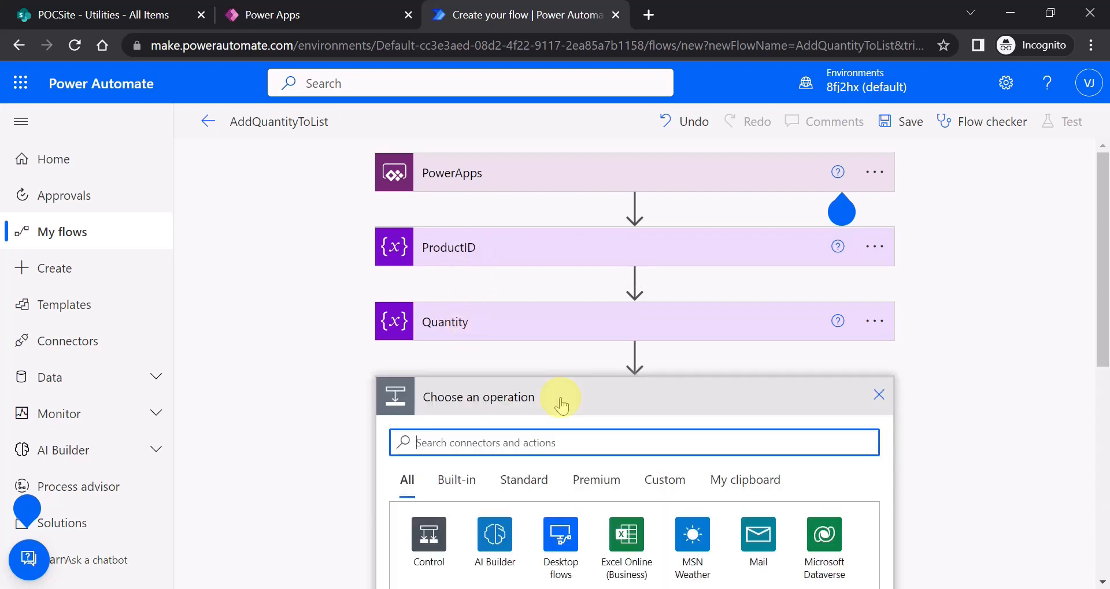
{"action": "type", "text": "share"}
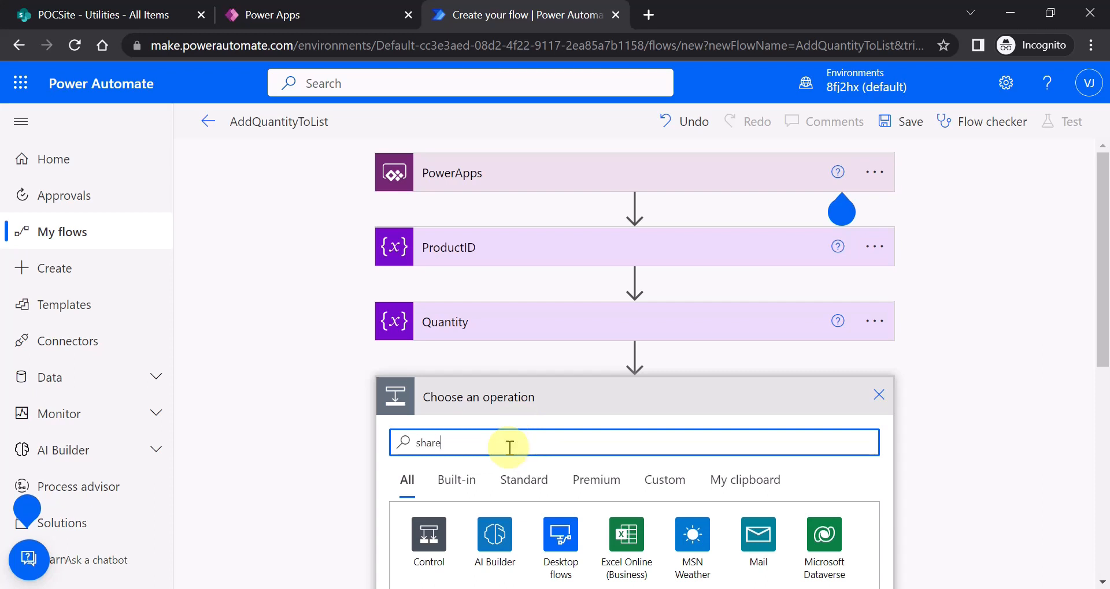
{"action": "type", "text": "point"}
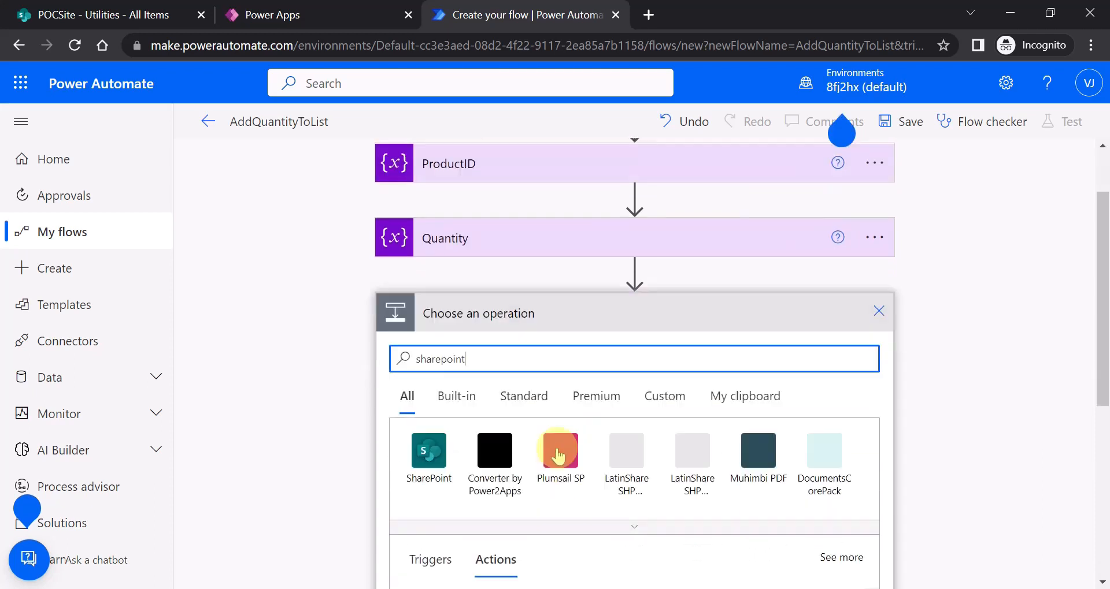
{"action": "left_click", "coordinate": [428, 454]}
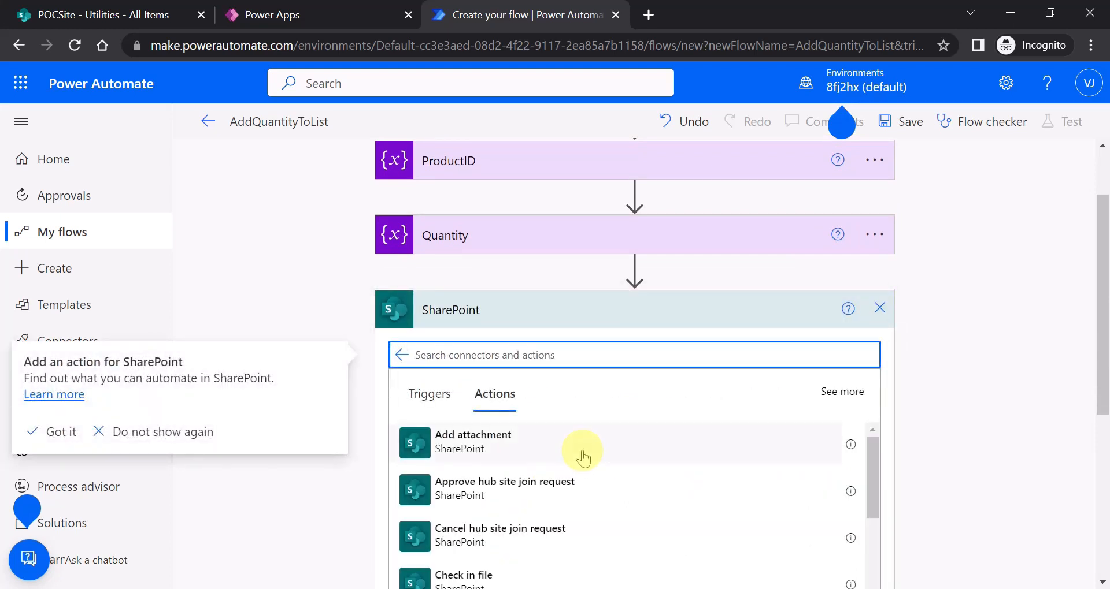
{"action": "scroll", "coordinate": [581, 454], "scroll_direction": "down", "scroll_amount": 2}
{"action": "scroll", "coordinate": [760, 376], "scroll_direction": "down", "scroll_amount": 15}
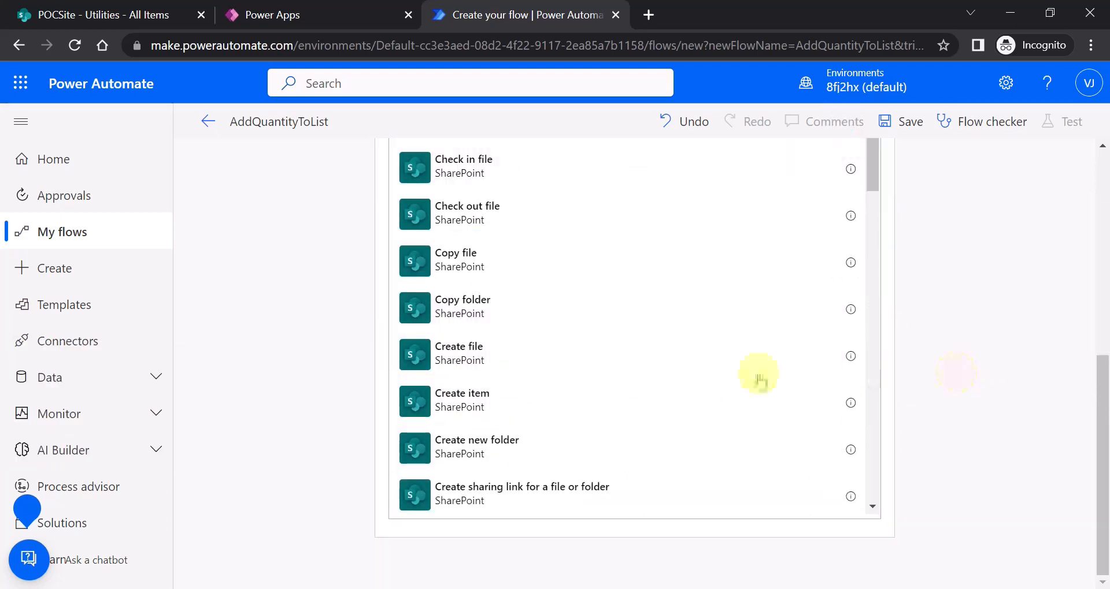
{"action": "scroll", "coordinate": [675, 359], "scroll_direction": "down", "scroll_amount": 10}
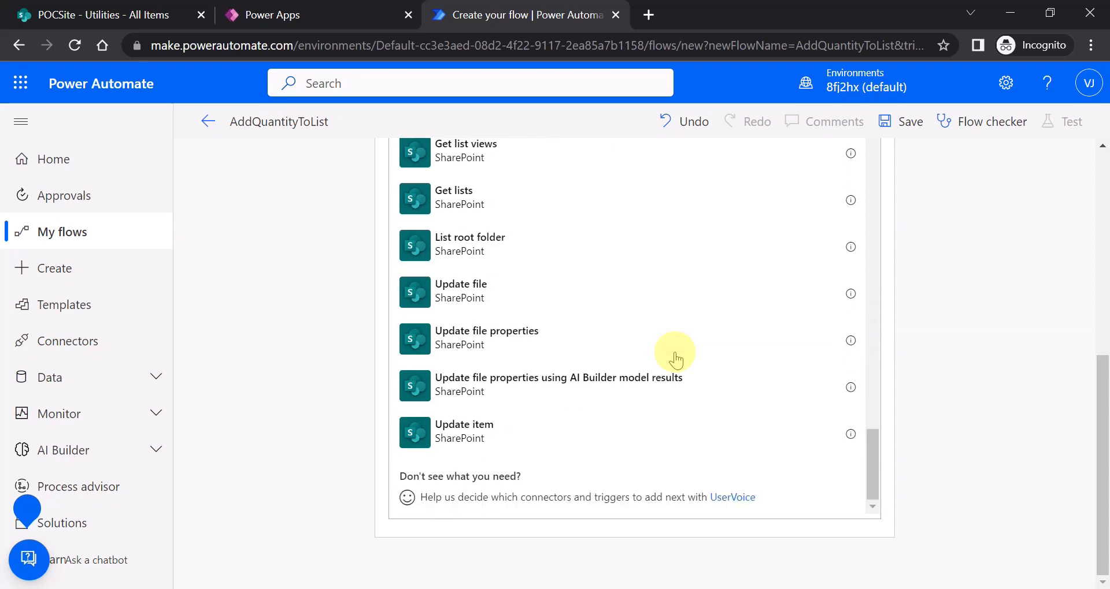
{"action": "left_click", "coordinate": [467, 441]}
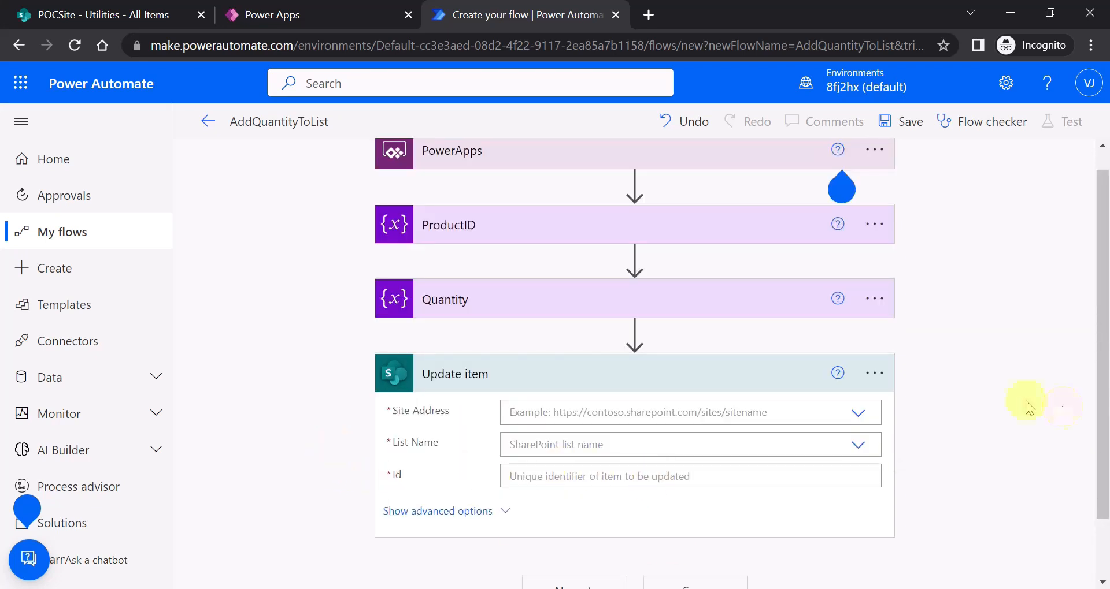
Step: Point the Update item action to the POCSite site address and the Utilities list
{"action": "scroll", "coordinate": [1022, 404], "scroll_direction": "down", "scroll_amount": 1}
{"action": "left_click", "coordinate": [855, 341]}
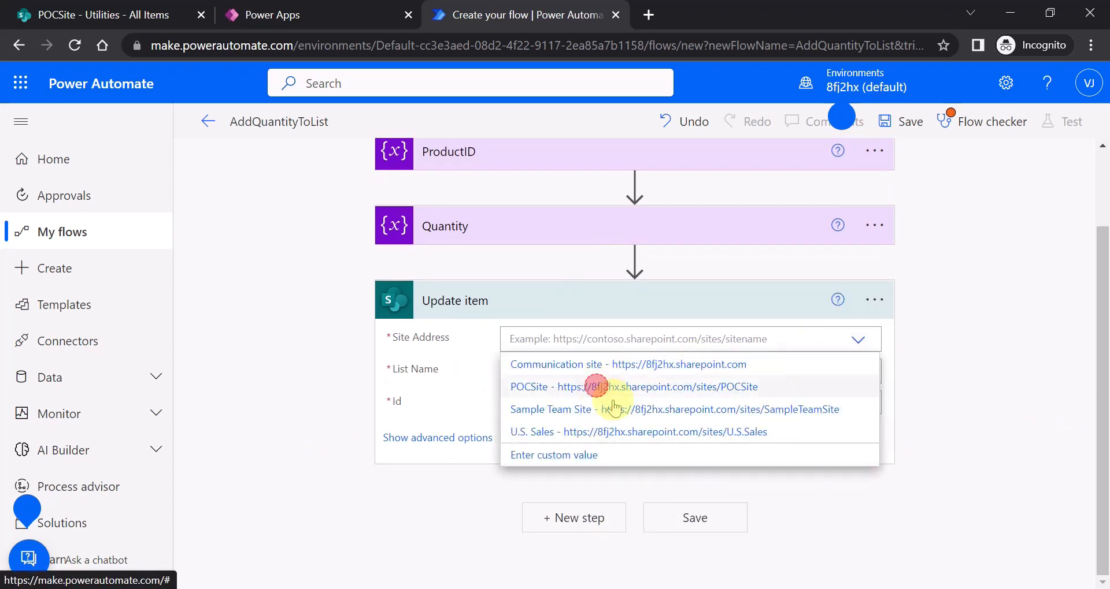
{"action": "left_click", "coordinate": [594, 384]}
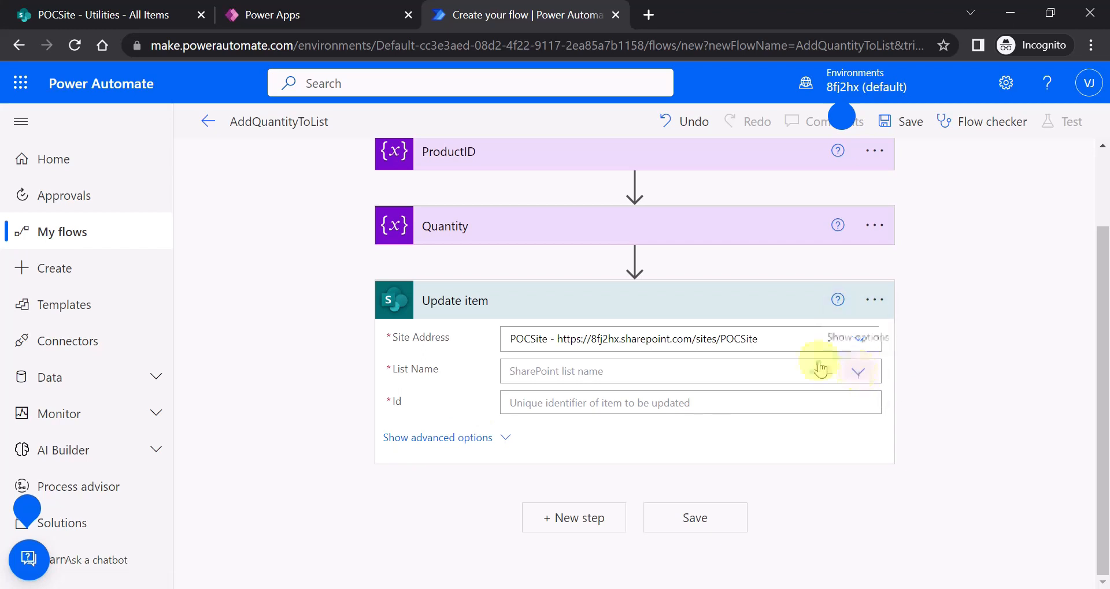
{"action": "left_click", "coordinate": [857, 373]}
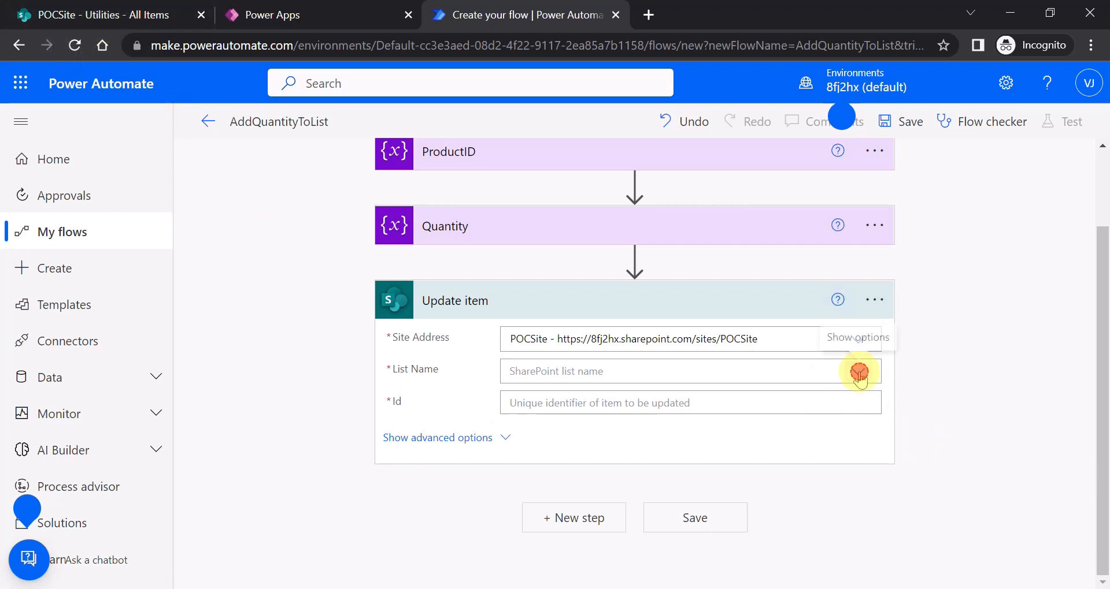
{"action": "left_click", "coordinate": [529, 554]}
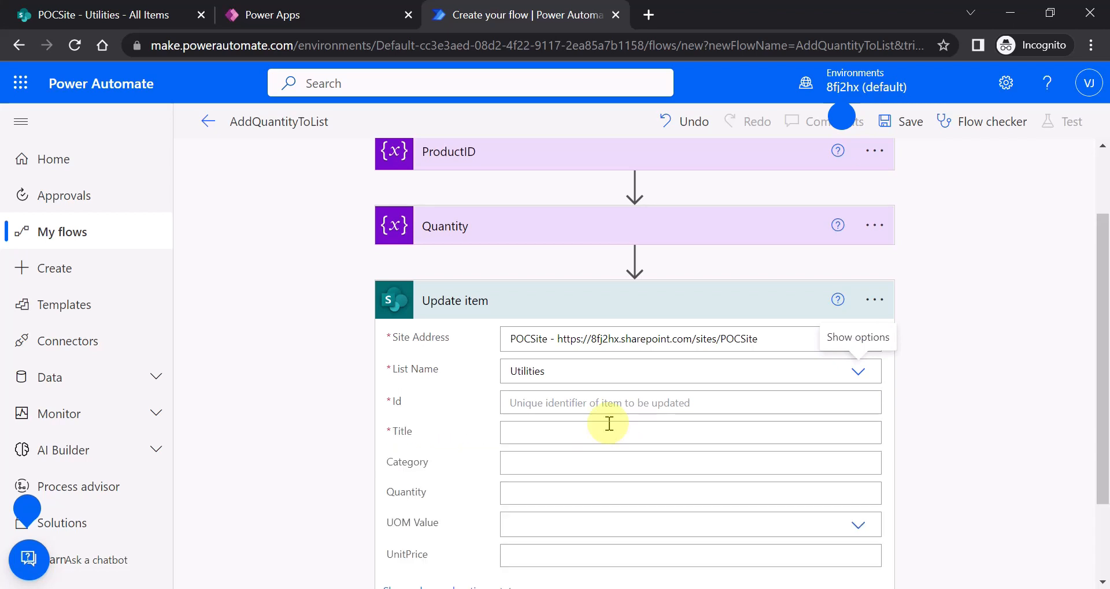
{"action": "scroll", "coordinate": [939, 421], "scroll_direction": "down", "scroll_amount": 1}
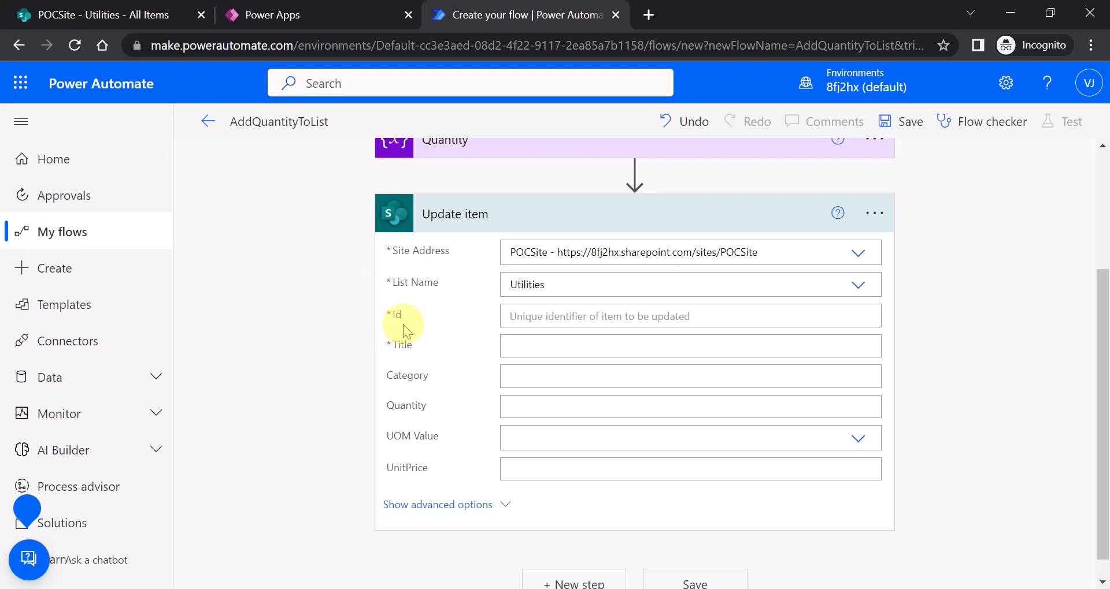
Step: Insert a SharePoint Get item action between the Quantity and Update item actions
{"action": "scroll", "coordinate": [586, 396], "scroll_direction": "up", "scroll_amount": 1}
{"action": "scroll", "coordinate": [586, 395], "scroll_direction": "up", "scroll_amount": 3}
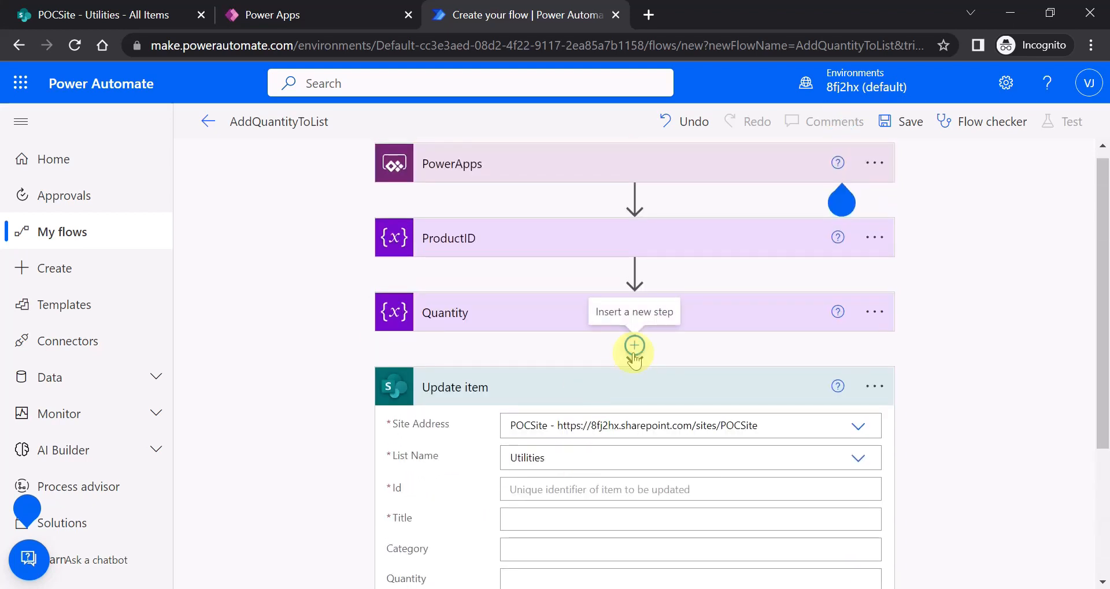
{"action": "left_click", "coordinate": [633, 350]}
{"action": "left_click", "coordinate": [615, 374]}
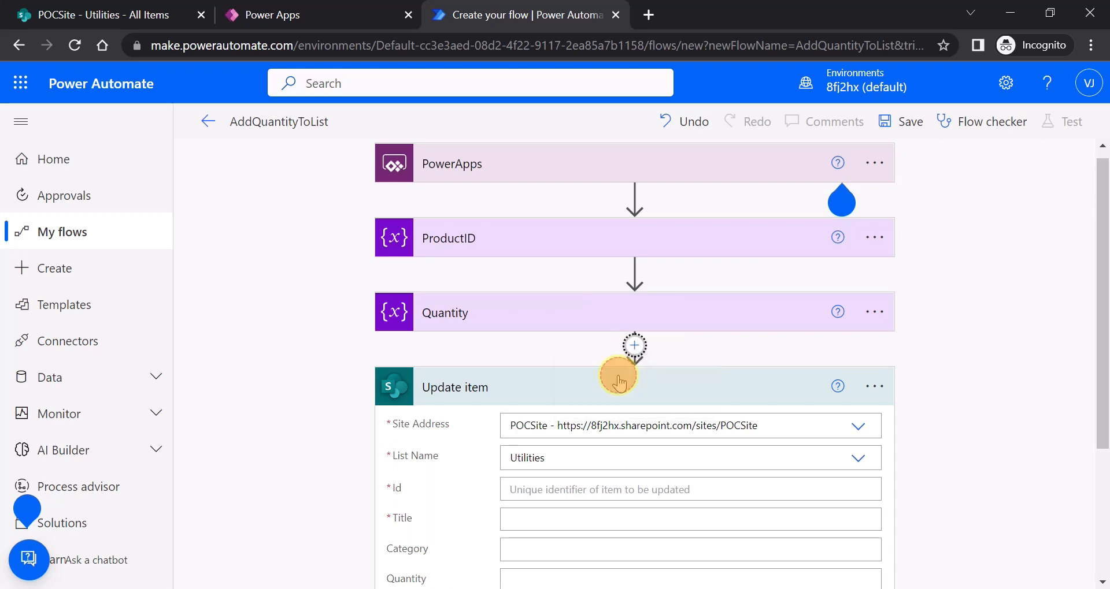
{"action": "type", "text": "sharepoi"}
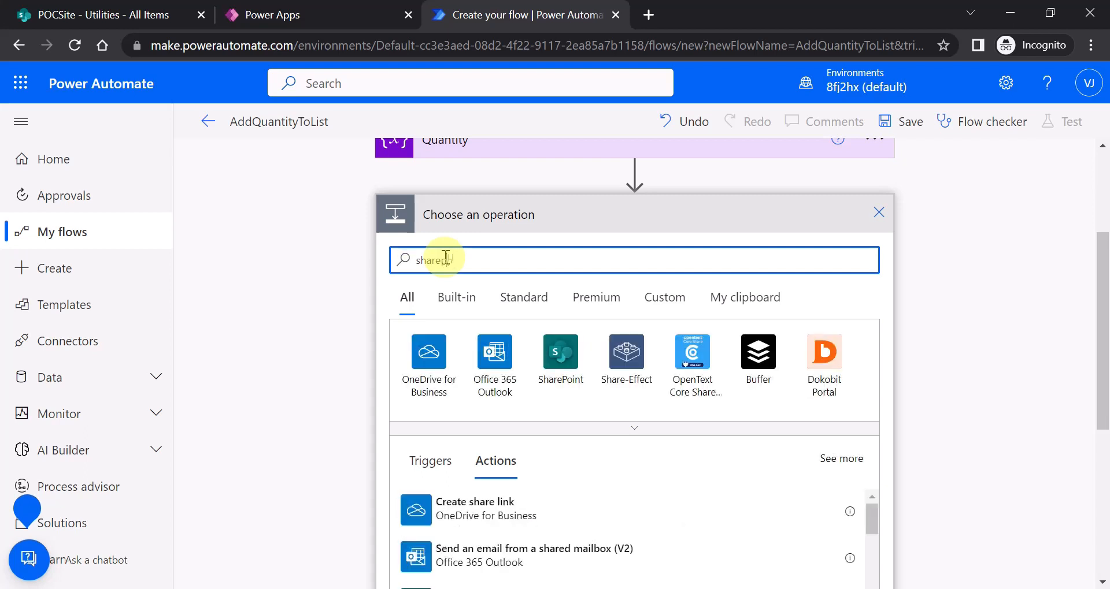
{"action": "type", "text": "nt"}
{"action": "left_click", "coordinate": [429, 350]}
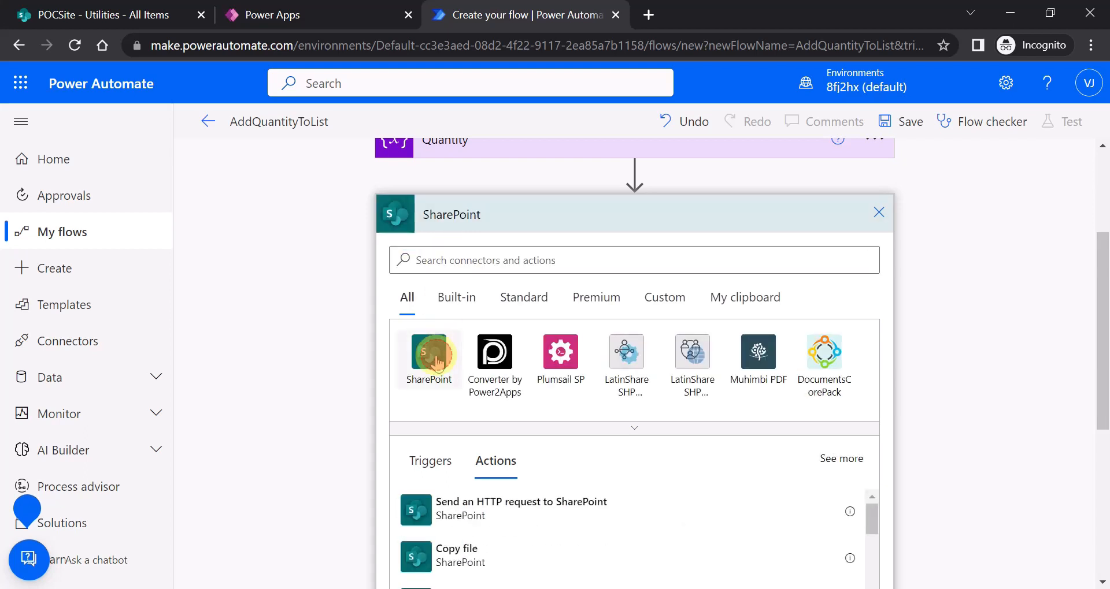
{"action": "type", "text": "get it"}
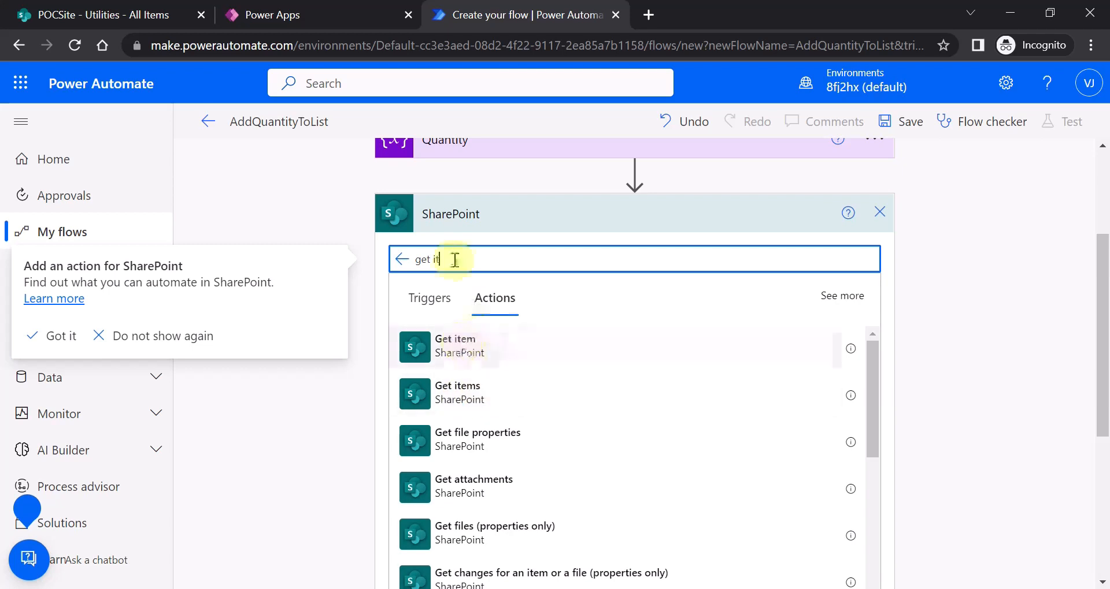
{"action": "left_click", "coordinate": [460, 349]}
{"action": "left_click", "coordinate": [463, 349]}
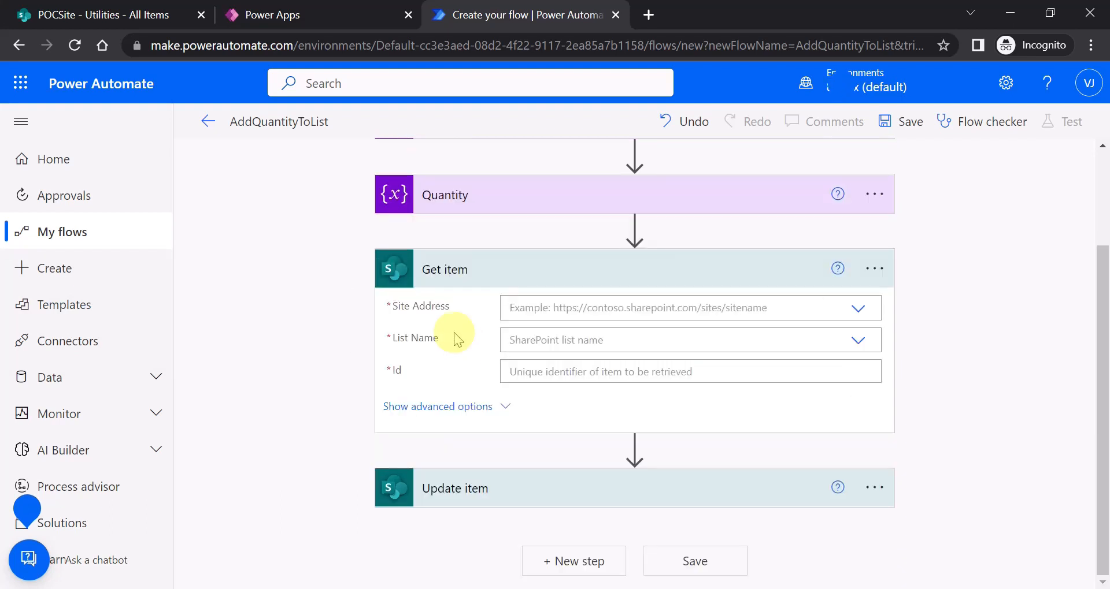
Step: Point the Get item action to the POCSite site address and the Utilities list
{"action": "left_click", "coordinate": [859, 311]}
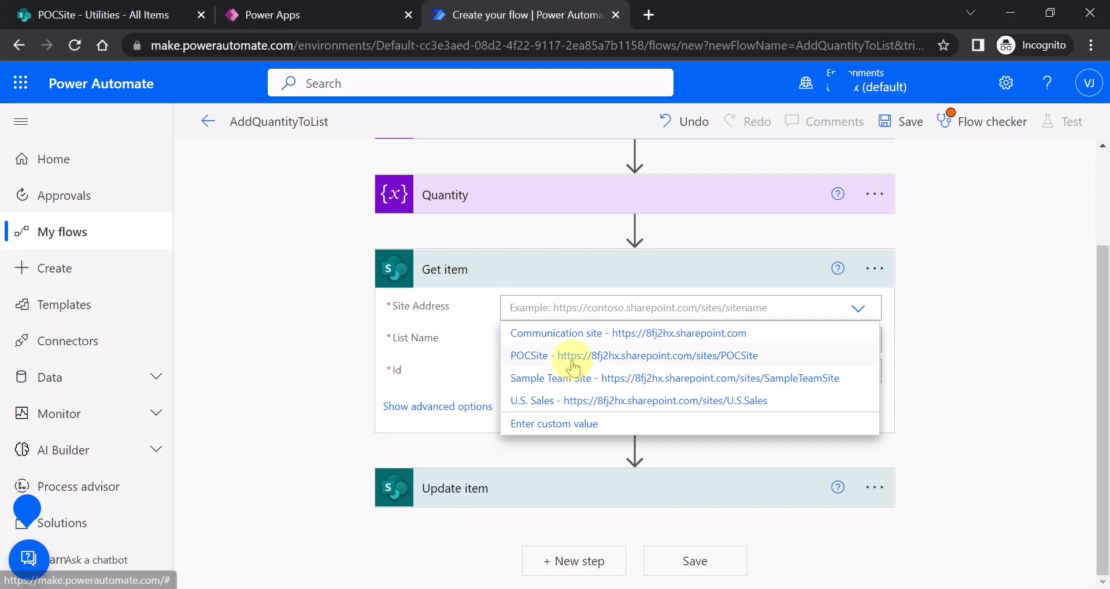
{"action": "left_click", "coordinate": [537, 354]}
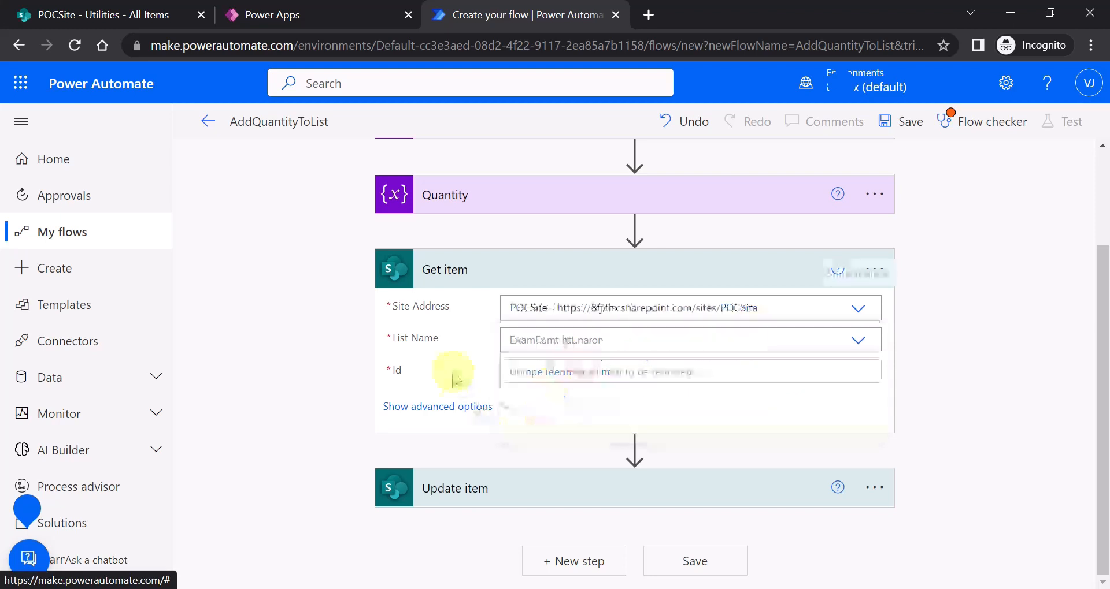
{"action": "left_click", "coordinate": [858, 341]}
{"action": "left_click", "coordinate": [536, 523]}
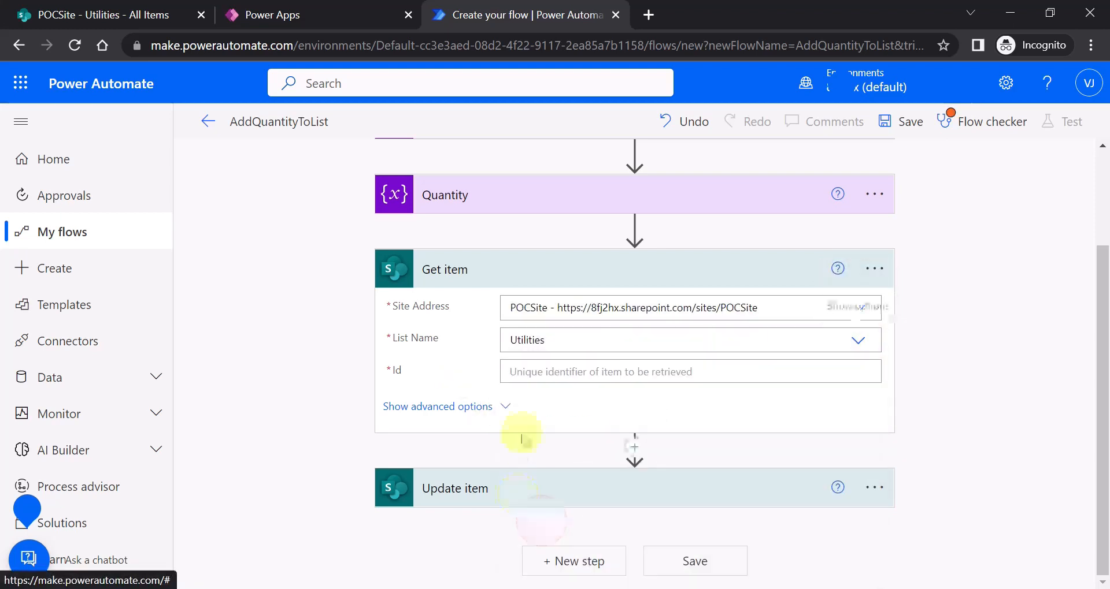
Step: Set the Get item action's Id to the Product_ID variable
{"action": "left_click", "coordinate": [610, 371]}
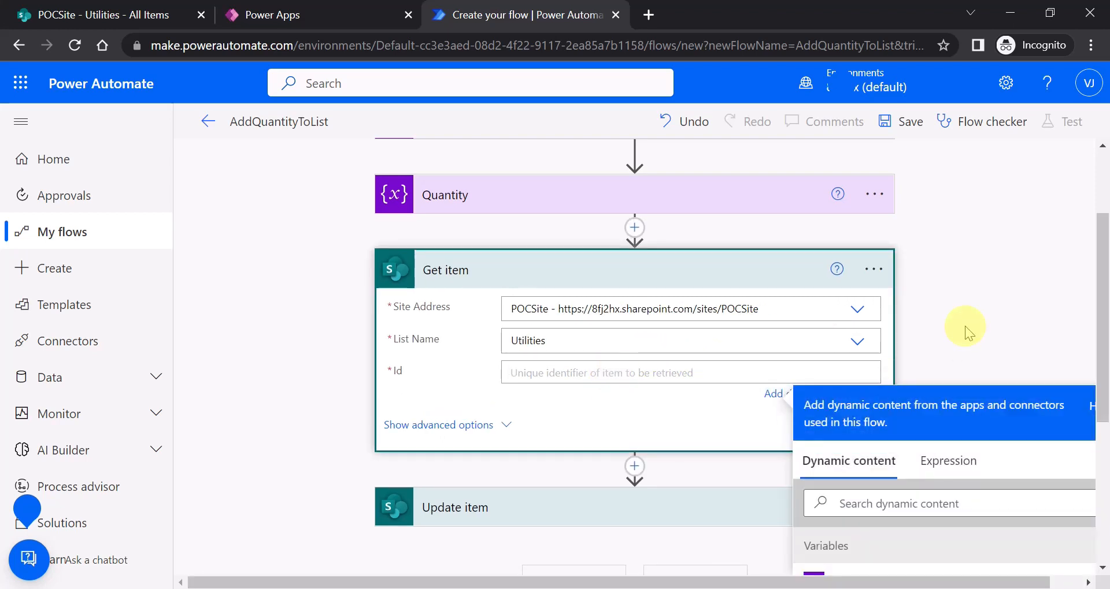
{"action": "scroll", "coordinate": [965, 332], "scroll_direction": "down", "scroll_amount": 5}
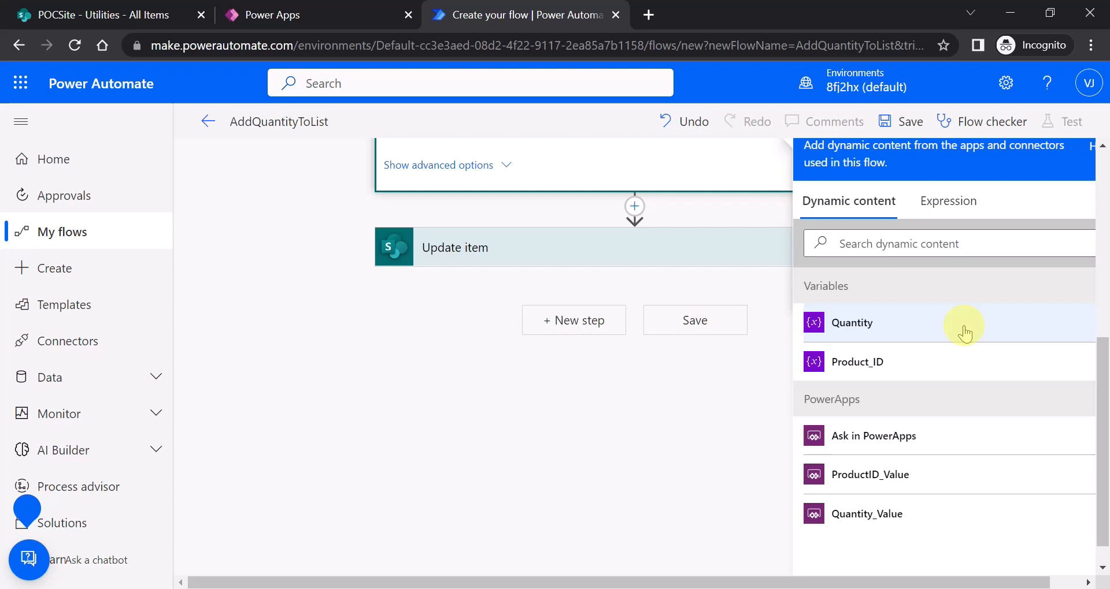
{"action": "left_click", "coordinate": [904, 366]}
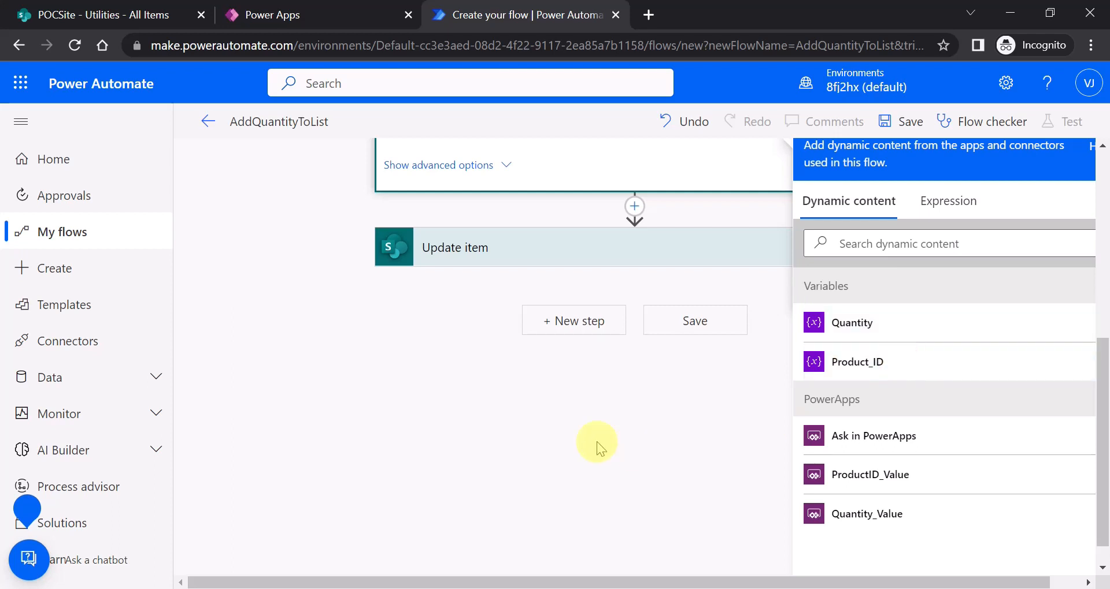
{"action": "left_click", "coordinate": [470, 434]}
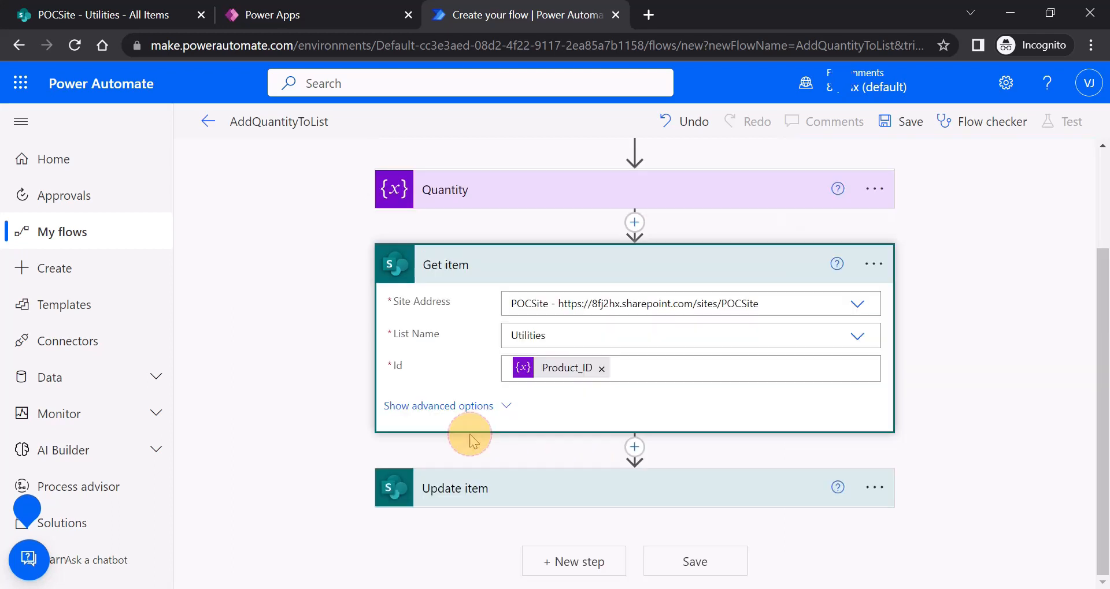
Step: Expand the Update item action and set its Title to the Title value from Get item
{"action": "scroll", "coordinate": [470, 434], "scroll_direction": "up", "scroll_amount": 1}
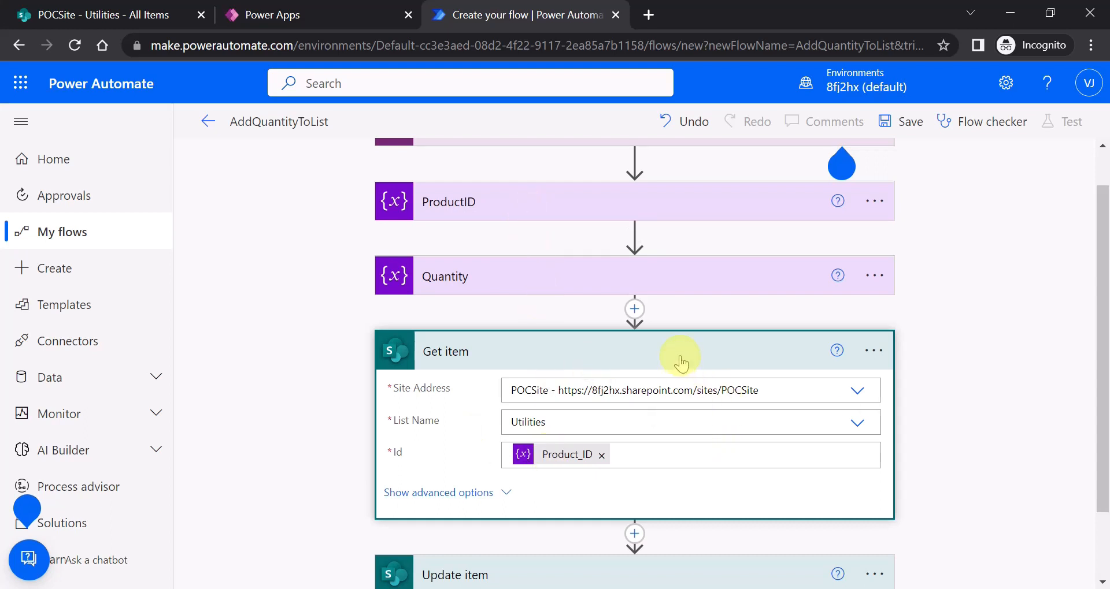
{"action": "scroll", "coordinate": [681, 359], "scroll_direction": "down", "scroll_amount": 2}
{"action": "left_click", "coordinate": [527, 484]}
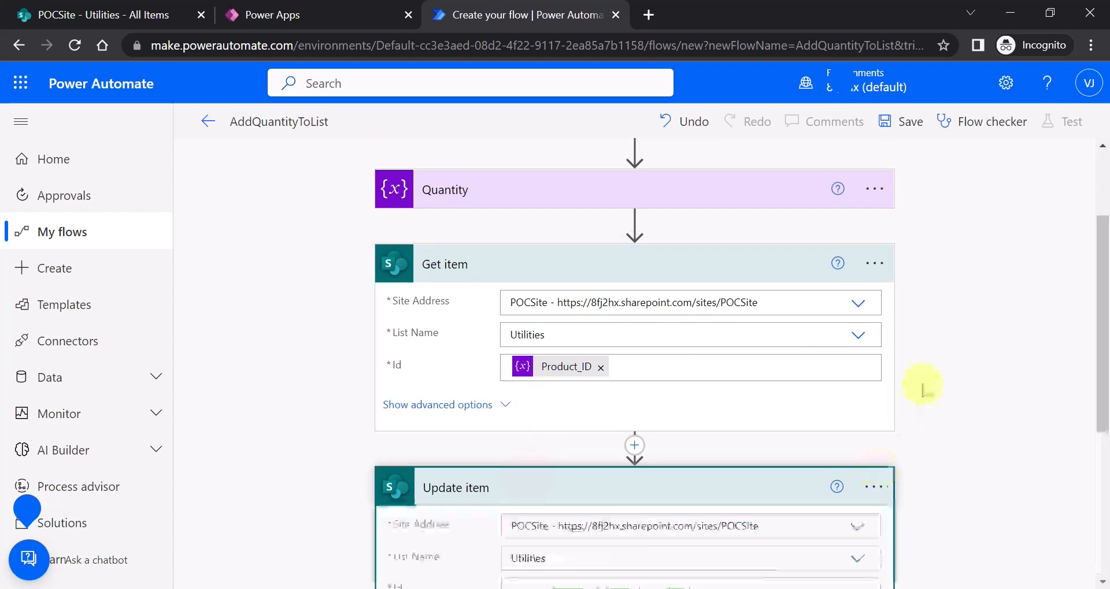
{"action": "scroll", "coordinate": [926, 352], "scroll_direction": "down", "scroll_amount": 5}
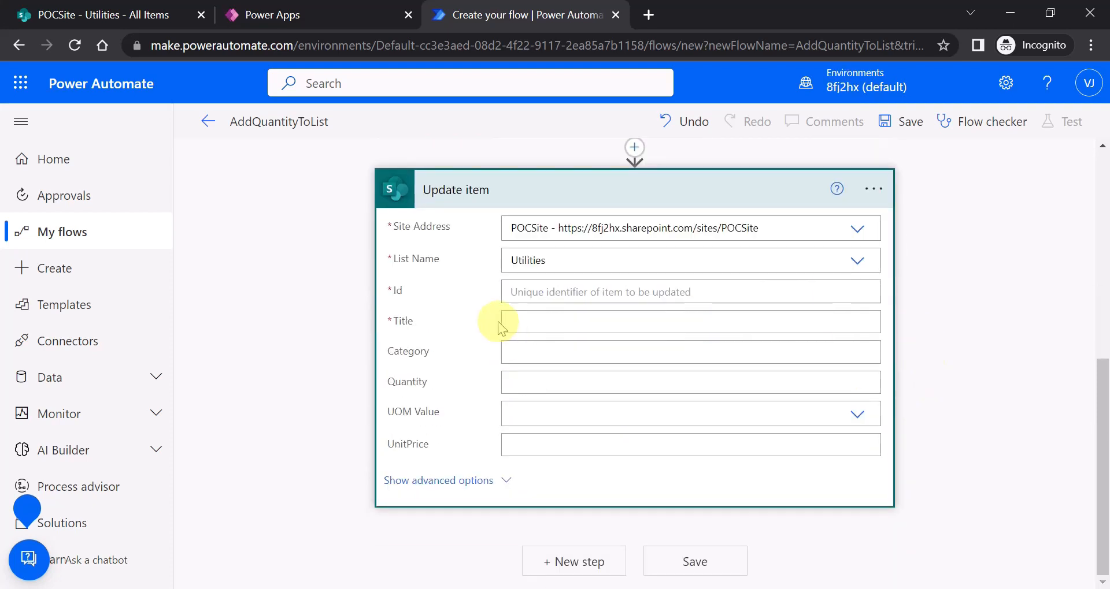
{"action": "left_click", "coordinate": [528, 319]}
{"action": "scroll", "coordinate": [948, 405], "scroll_direction": "down", "scroll_amount": 4}
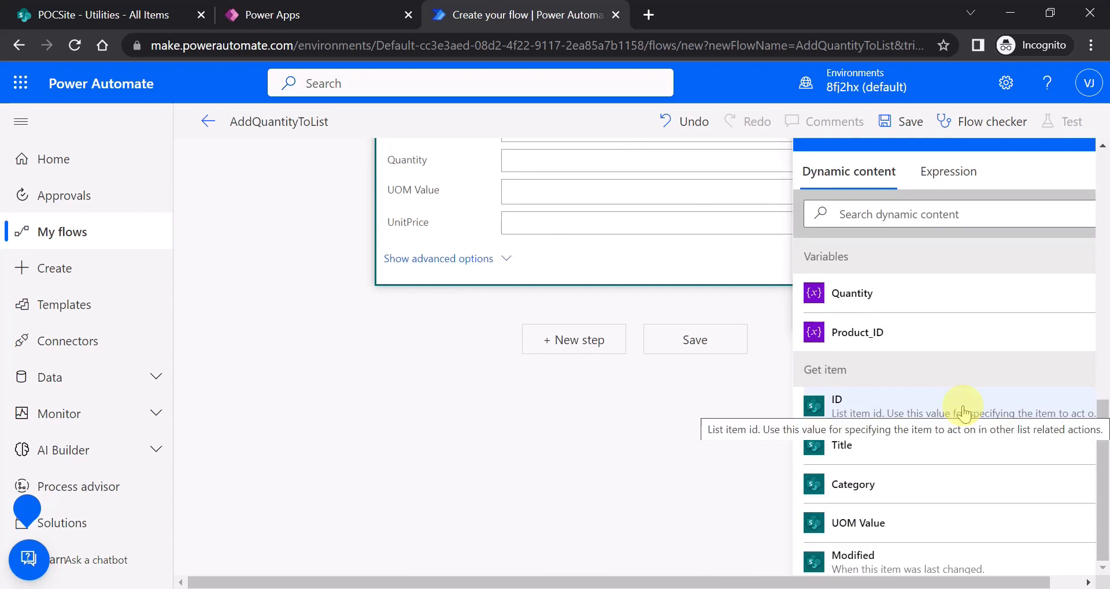
{"action": "left_click", "coordinate": [867, 447]}
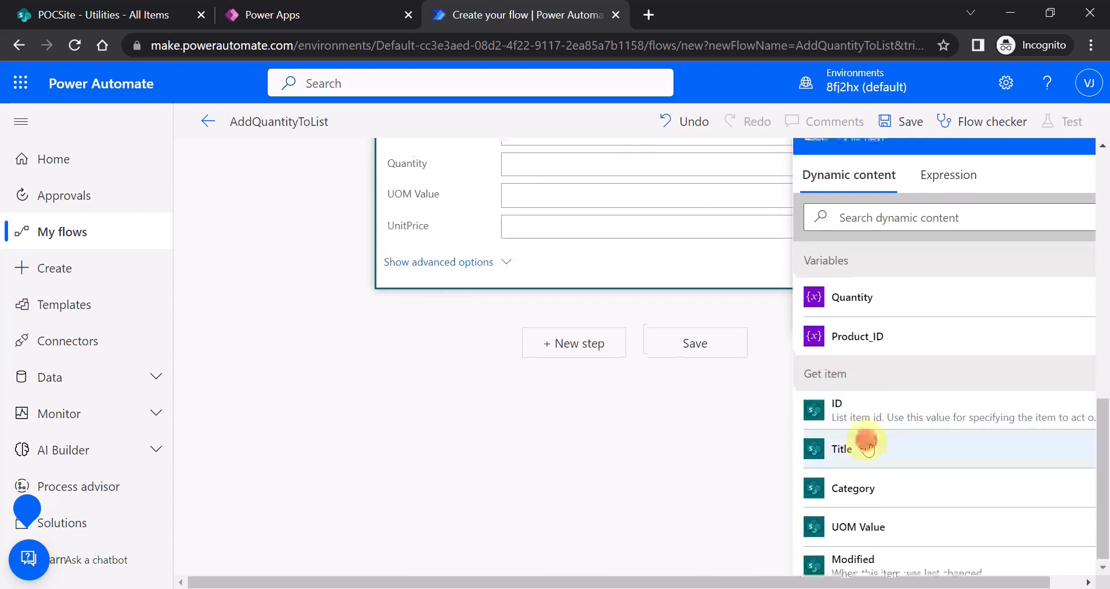
{"action": "left_click", "coordinate": [388, 426]}
Step: Set the Update item action's Id to the Product_ID variable
{"action": "scroll", "coordinate": [485, 429], "scroll_direction": "up", "scroll_amount": 2}
{"action": "left_click", "coordinate": [527, 378]}
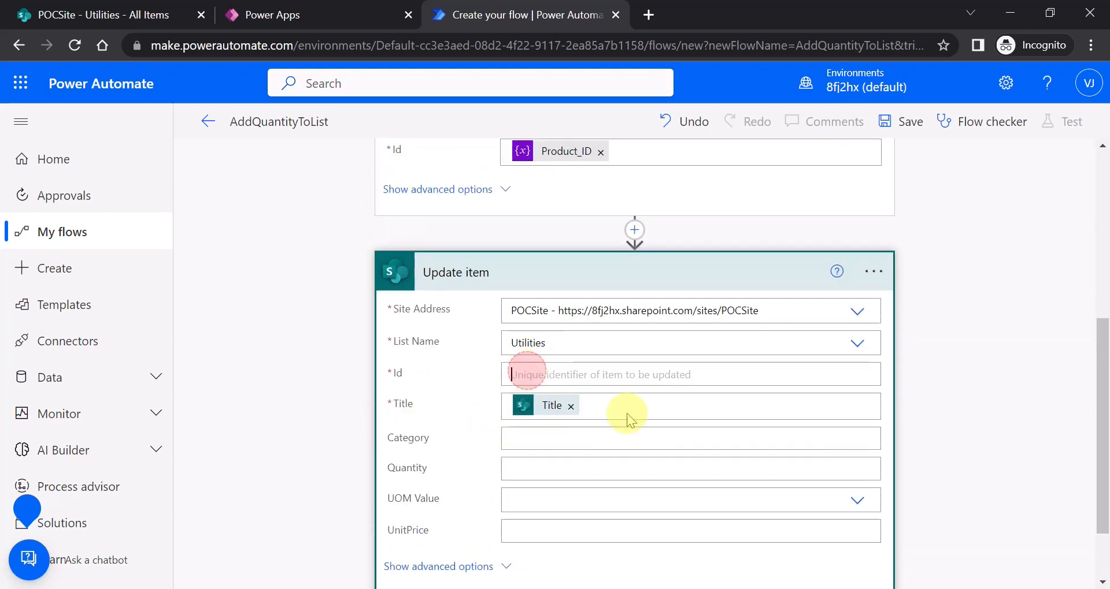
{"action": "scroll", "coordinate": [1016, 354], "scroll_direction": "down", "scroll_amount": 4}
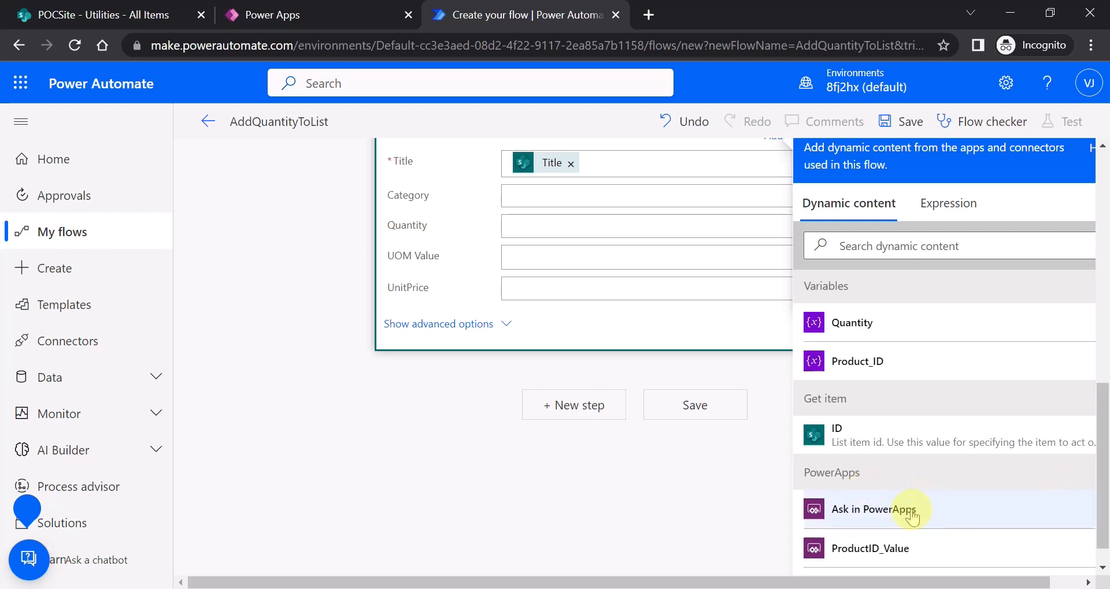
{"action": "left_click", "coordinate": [870, 366]}
{"action": "left_click", "coordinate": [334, 413]}
Step: Open the Update item's Quantity field for editing, check the Power Apps quantity screen and the SharePoint Utilities list, and return to the flow
{"action": "scroll", "coordinate": [298, 417], "scroll_direction": "down", "scroll_amount": 3}
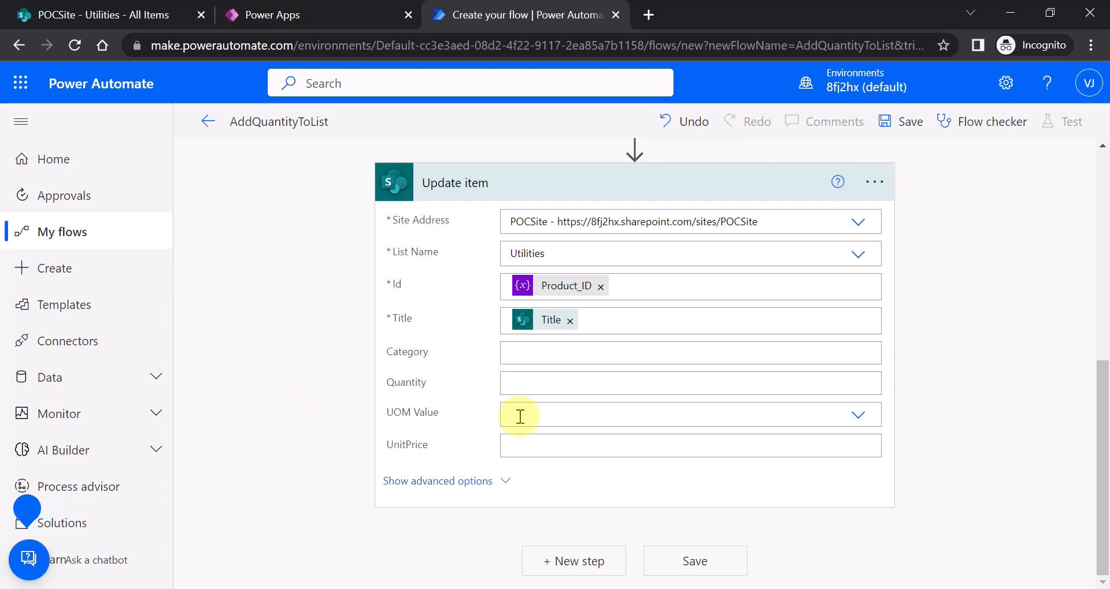
{"action": "left_click", "coordinate": [525, 389]}
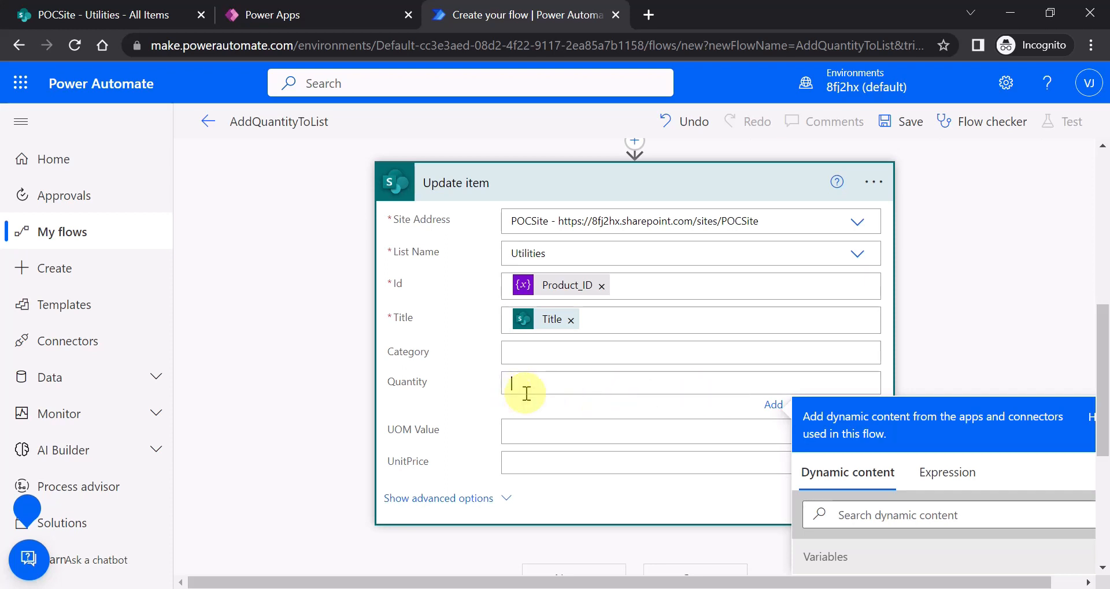
{"action": "scroll", "coordinate": [1058, 333], "scroll_direction": "down", "scroll_amount": 5}
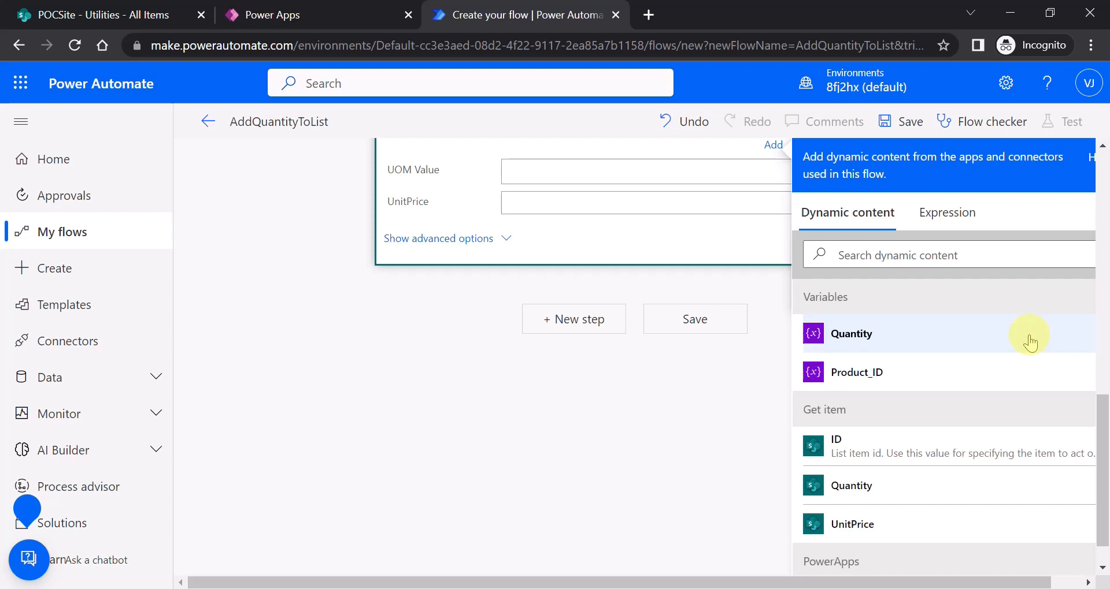
{"action": "left_click", "coordinate": [324, 15]}
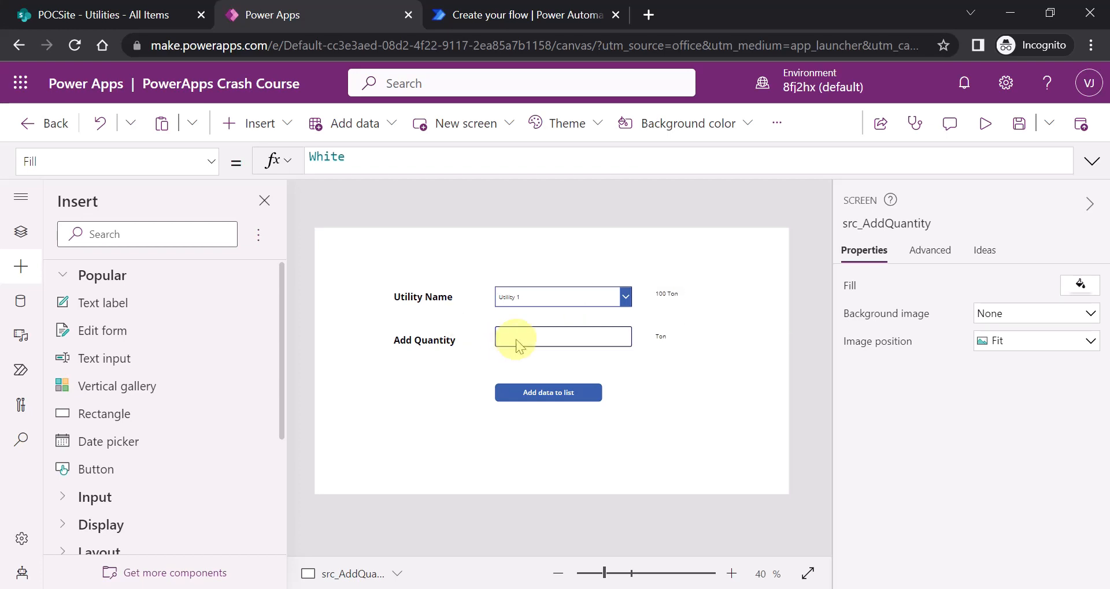
{"action": "left_click", "coordinate": [103, 16]}
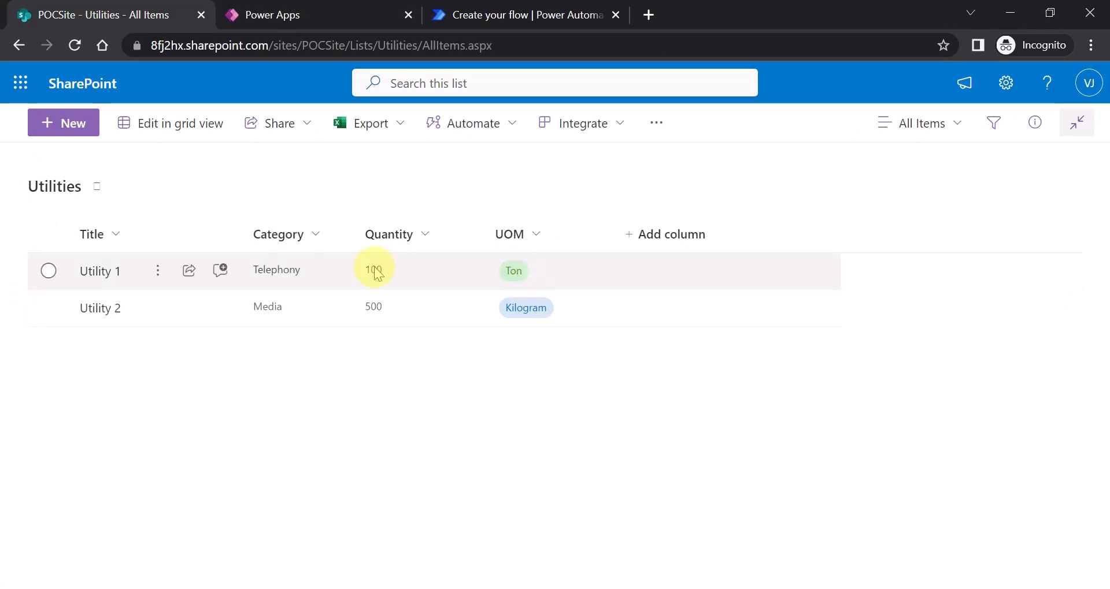
{"action": "left_click", "coordinate": [509, 14]}
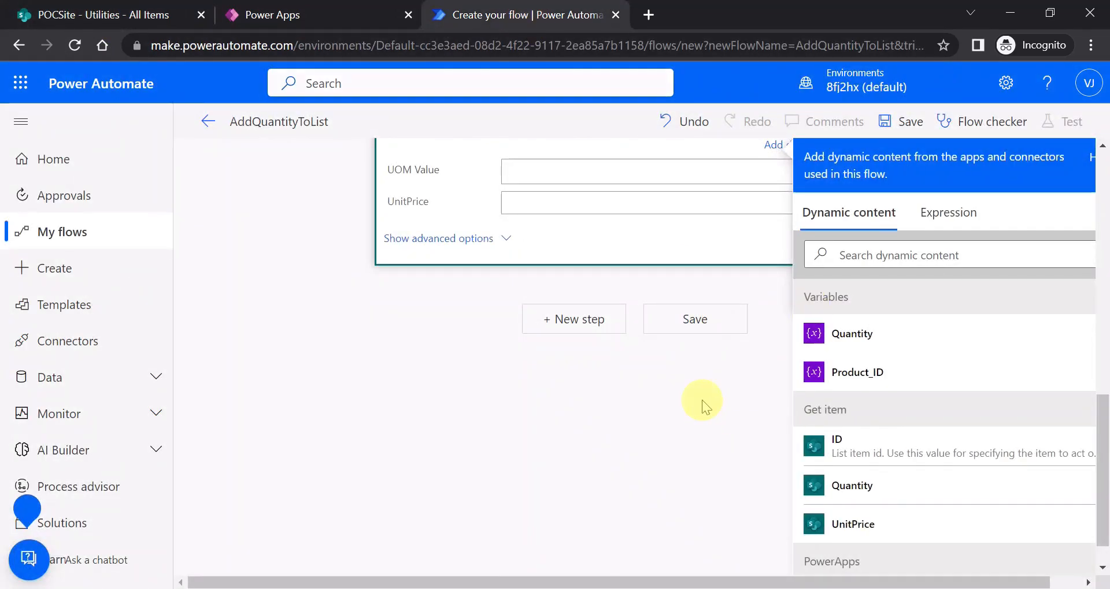
Step: Start an add() expression for the Update item's Quantity field with the Quantity variable as its first argument
{"action": "scroll", "coordinate": [701, 401], "scroll_direction": "up", "scroll_amount": 2}
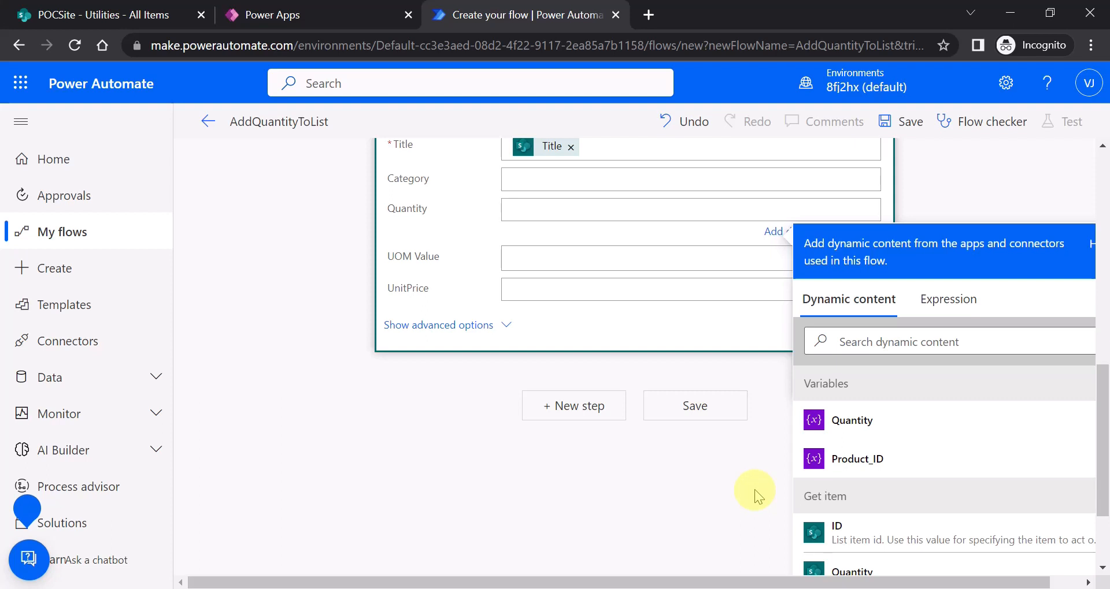
{"action": "left_click", "coordinate": [942, 299]}
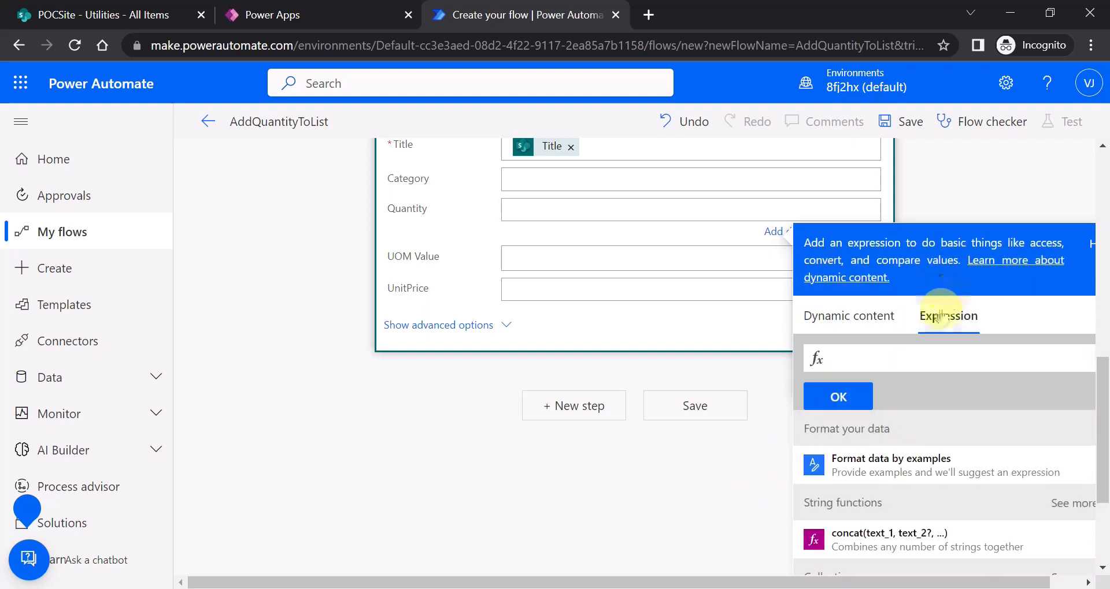
{"action": "left_click", "coordinate": [960, 325]}
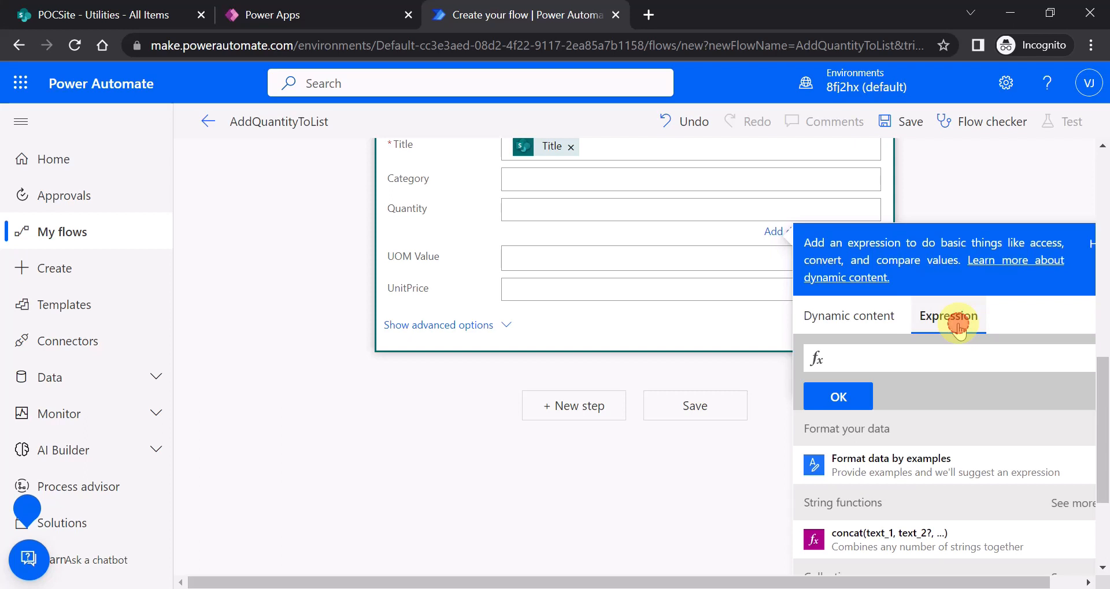
{"action": "left_click", "coordinate": [868, 364]}
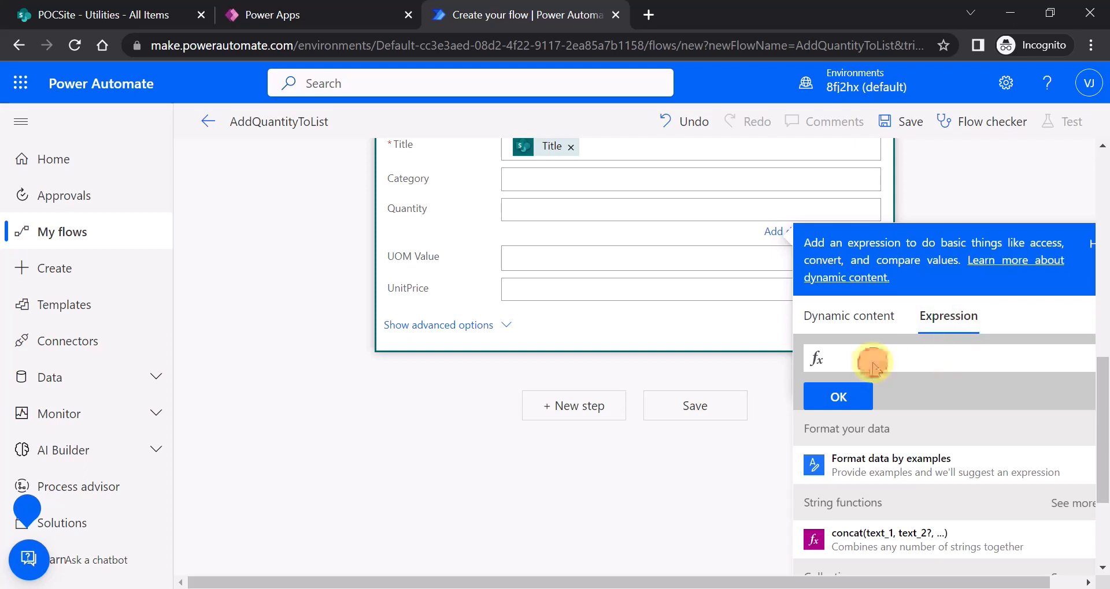
{"action": "left_click", "coordinate": [865, 321]}
{"action": "left_click", "coordinate": [926, 312]}
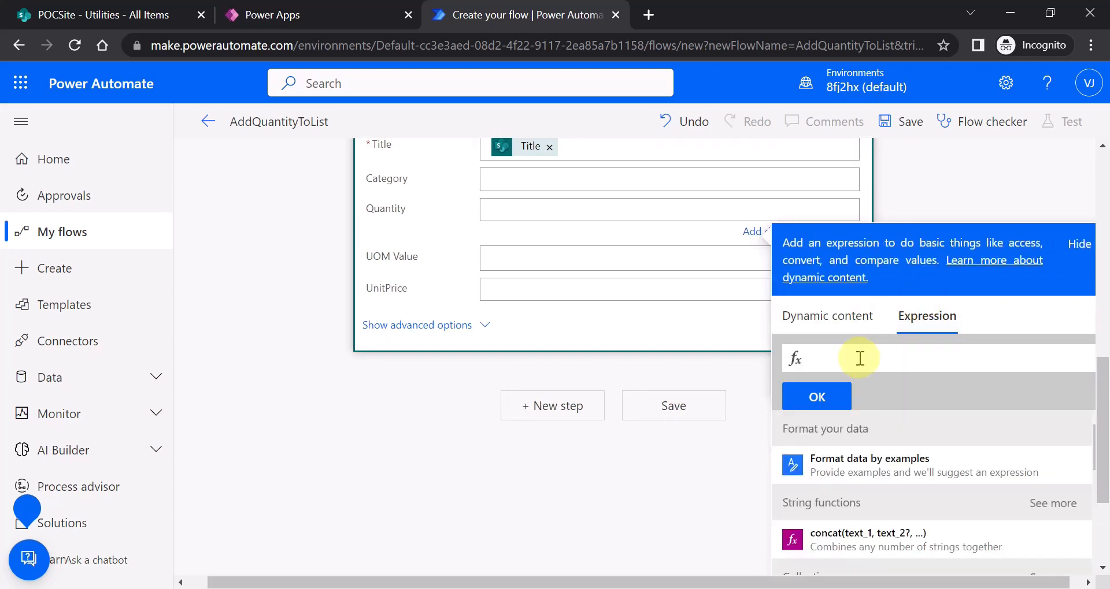
{"action": "type", "text": "add"}
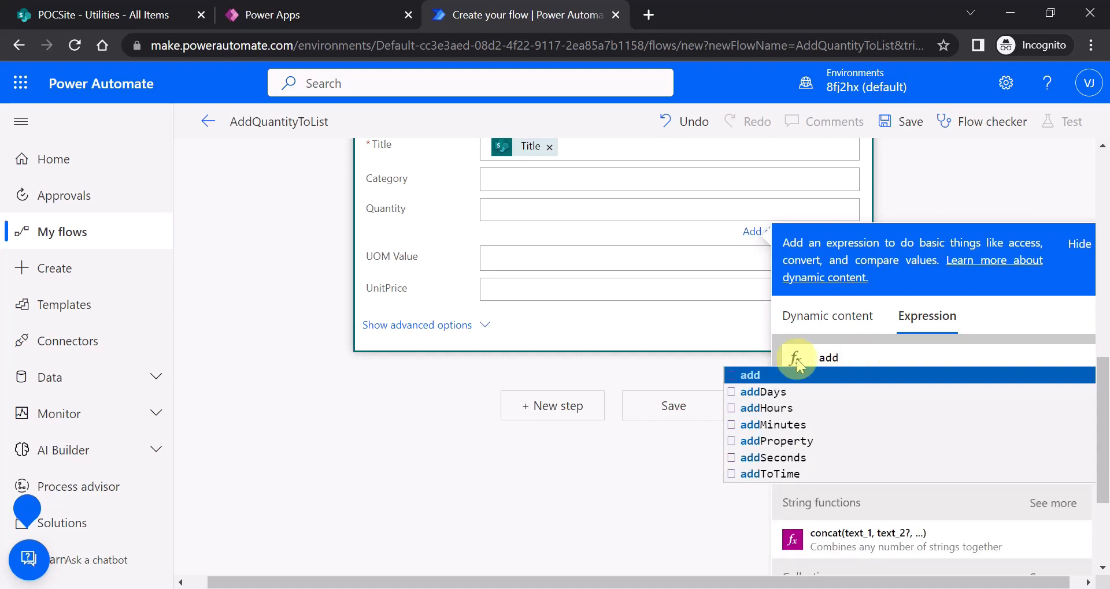
{"action": "left_click", "coordinate": [774, 378]}
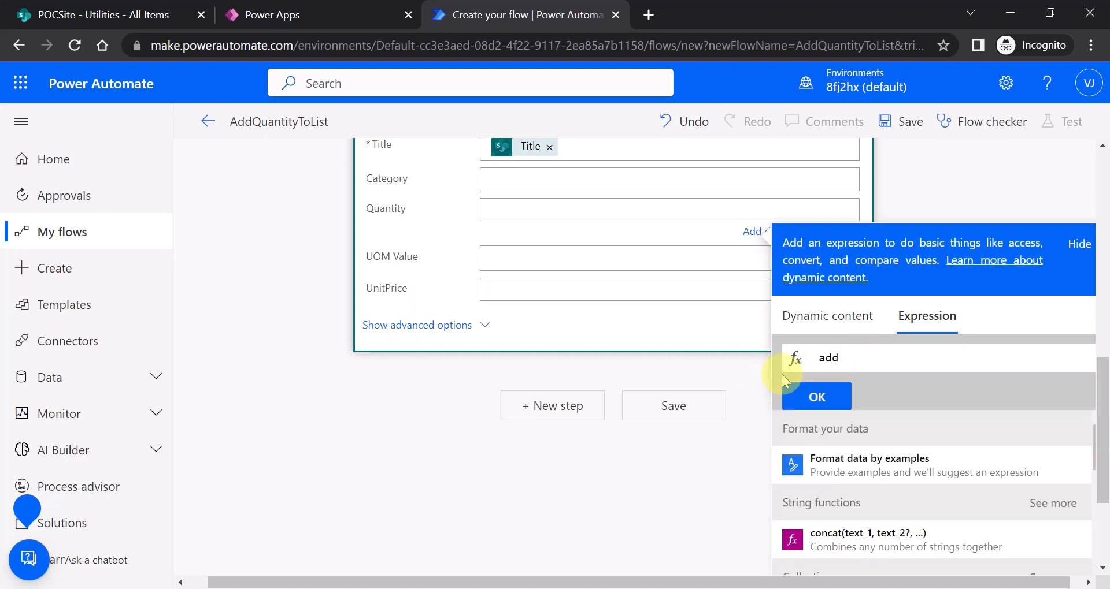
{"action": "type", "text": "("}
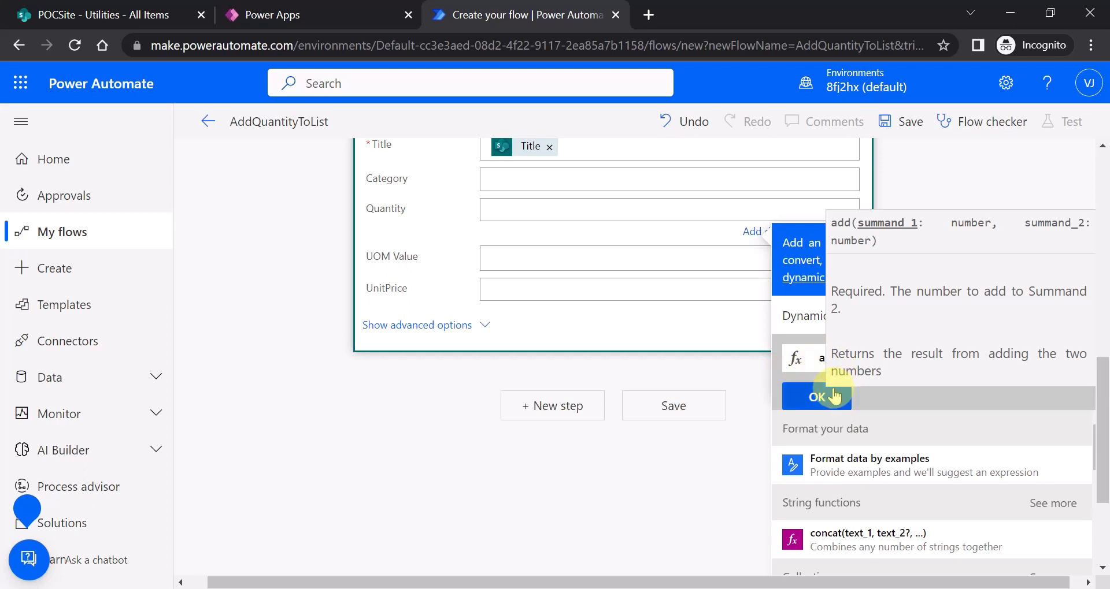
{"action": "left_click", "coordinate": [803, 312]}
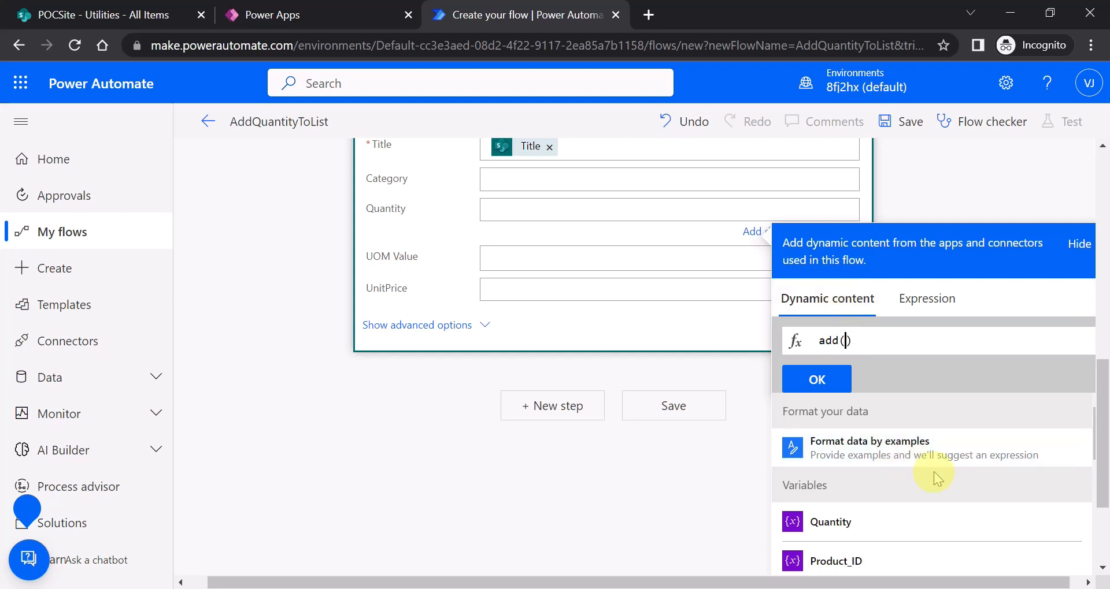
{"action": "scroll", "coordinate": [934, 471], "scroll_direction": "down", "scroll_amount": 3}
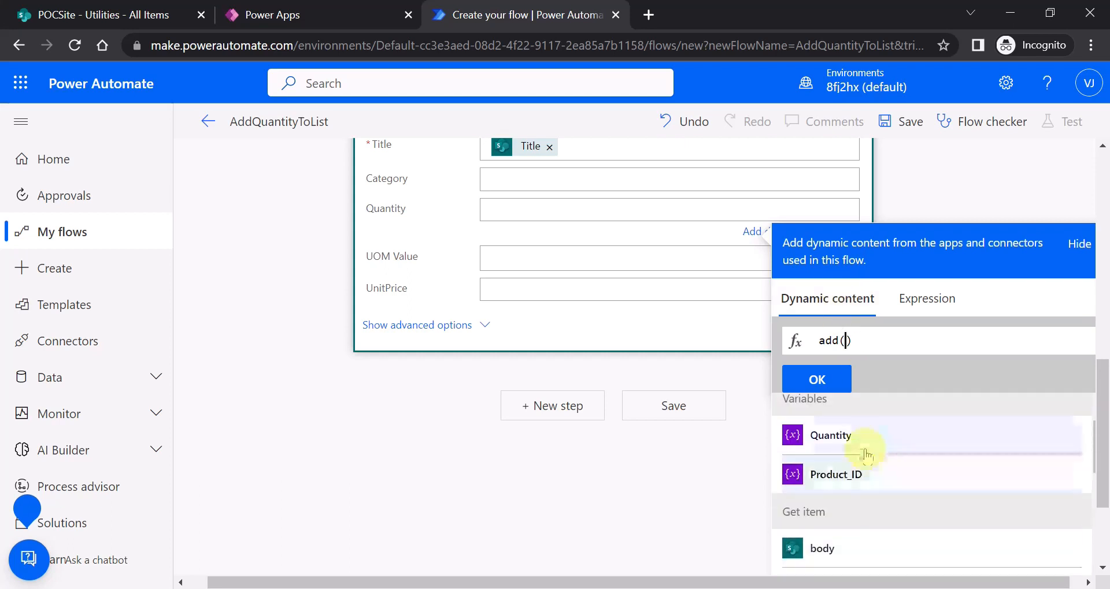
{"action": "left_click", "coordinate": [869, 442]}
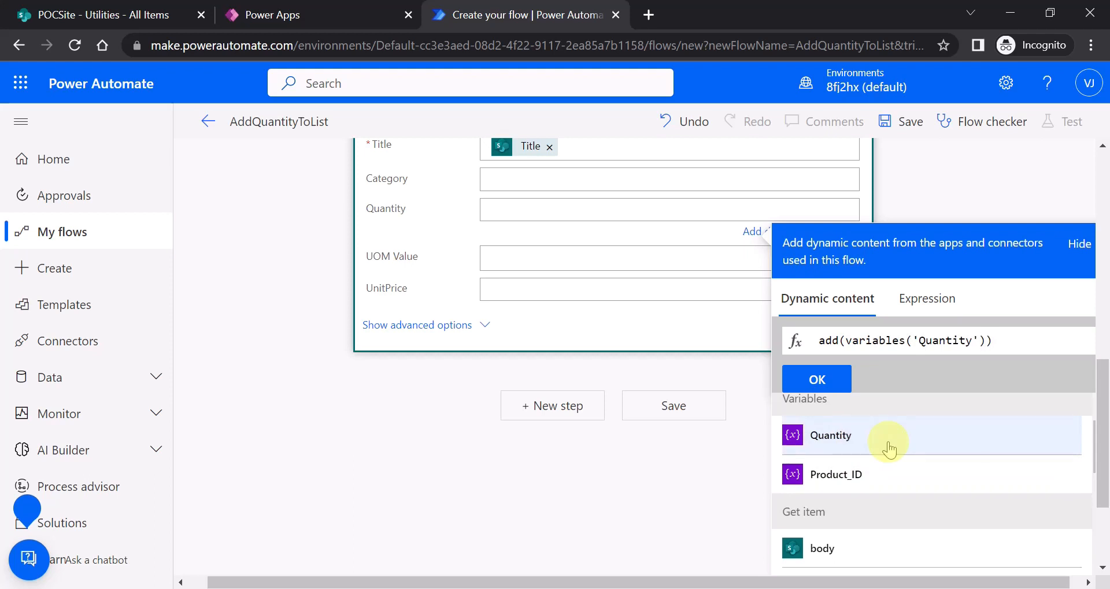
Step: Insert Get item's Quantity as the second argument of add() and apply the expression to the Update item's Quantity field
{"action": "type", "text": ","}
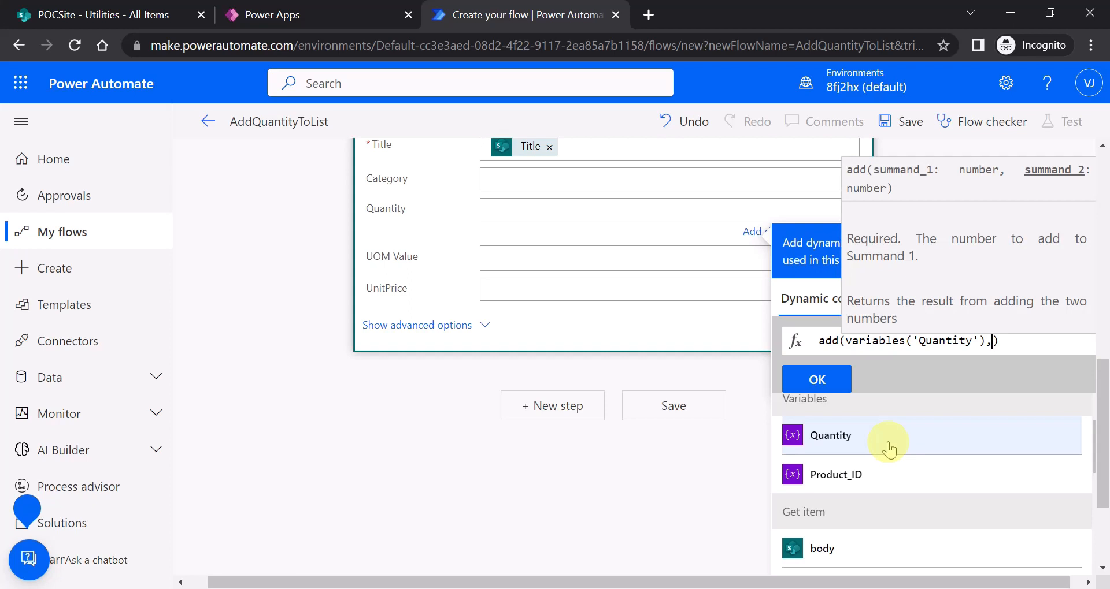
{"action": "scroll", "coordinate": [887, 478], "scroll_direction": "down", "scroll_amount": 6}
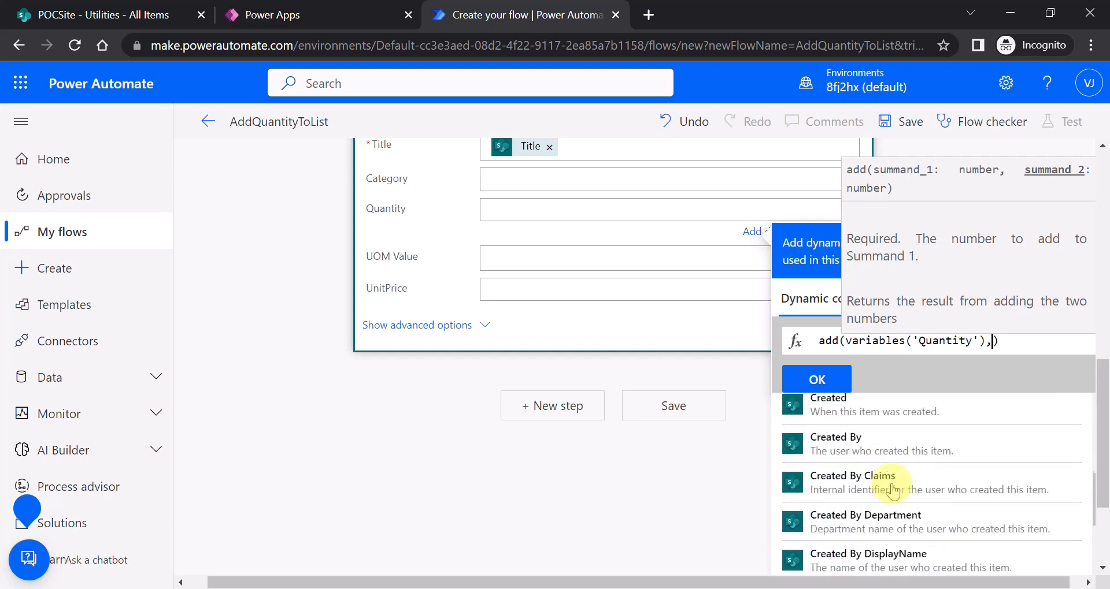
{"action": "scroll", "coordinate": [895, 496], "scroll_direction": "down", "scroll_amount": 8}
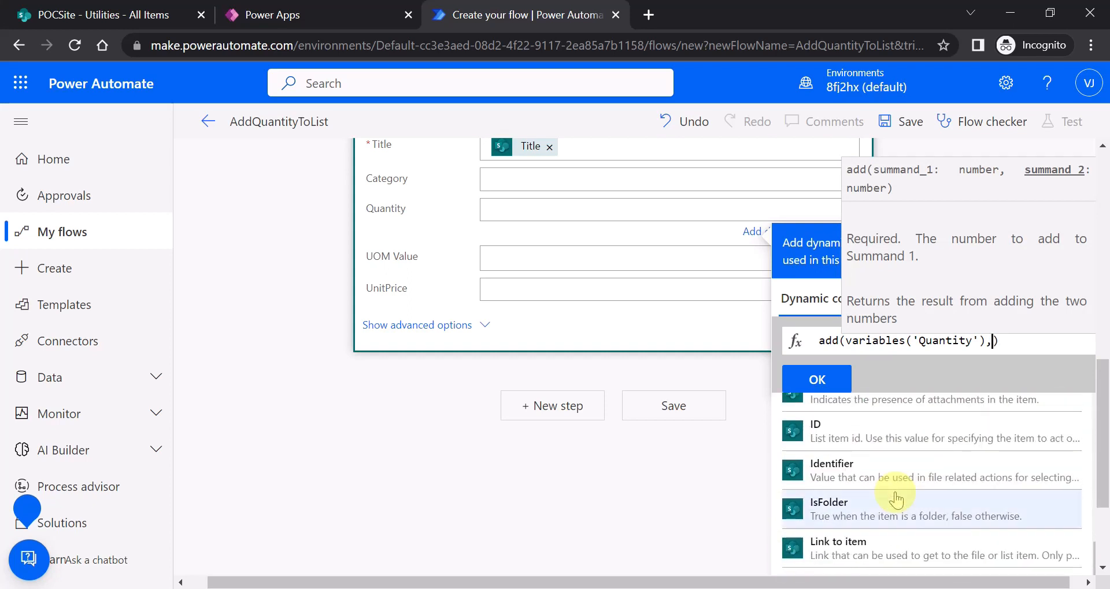
{"action": "scroll", "coordinate": [896, 499], "scroll_direction": "down", "scroll_amount": 8}
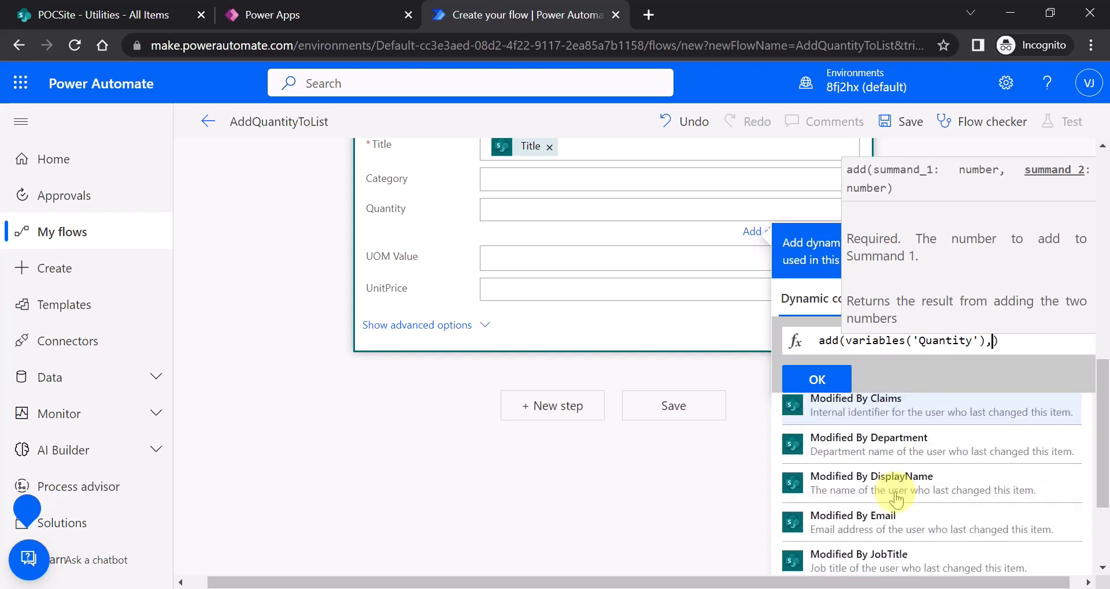
{"action": "scroll", "coordinate": [893, 491], "scroll_direction": "down", "scroll_amount": 5}
{"action": "left_click", "coordinate": [864, 425]}
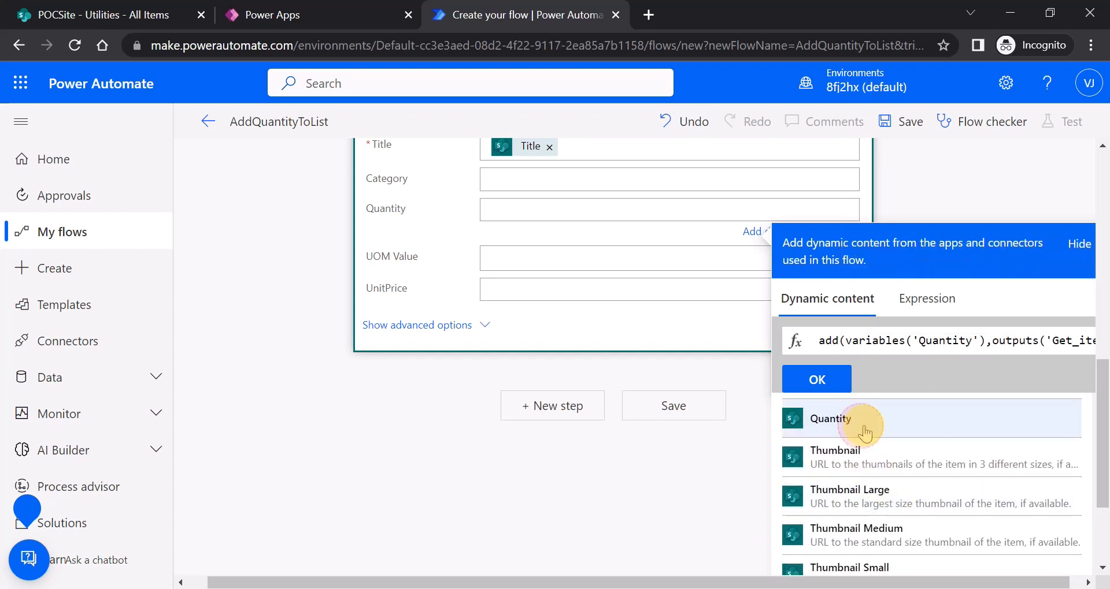
{"action": "left_click", "coordinate": [832, 383]}
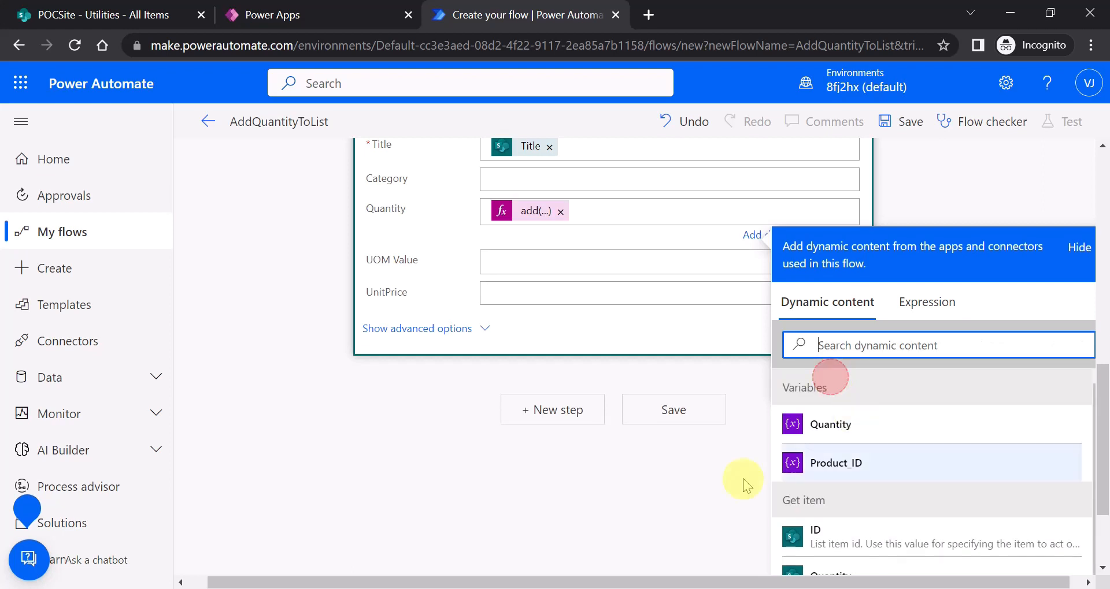
{"action": "left_click", "coordinate": [400, 417]}
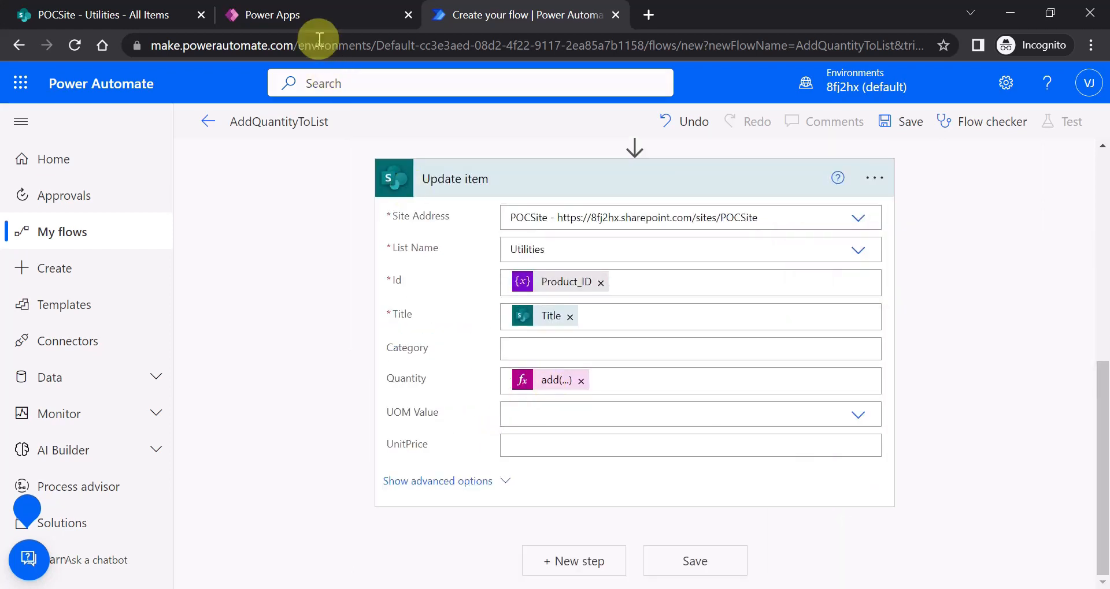
Step: Check the quantity screen in Power Apps, return to the flow and review its actions from the PowerApps trigger to Update item
{"action": "left_click", "coordinate": [317, 17]}
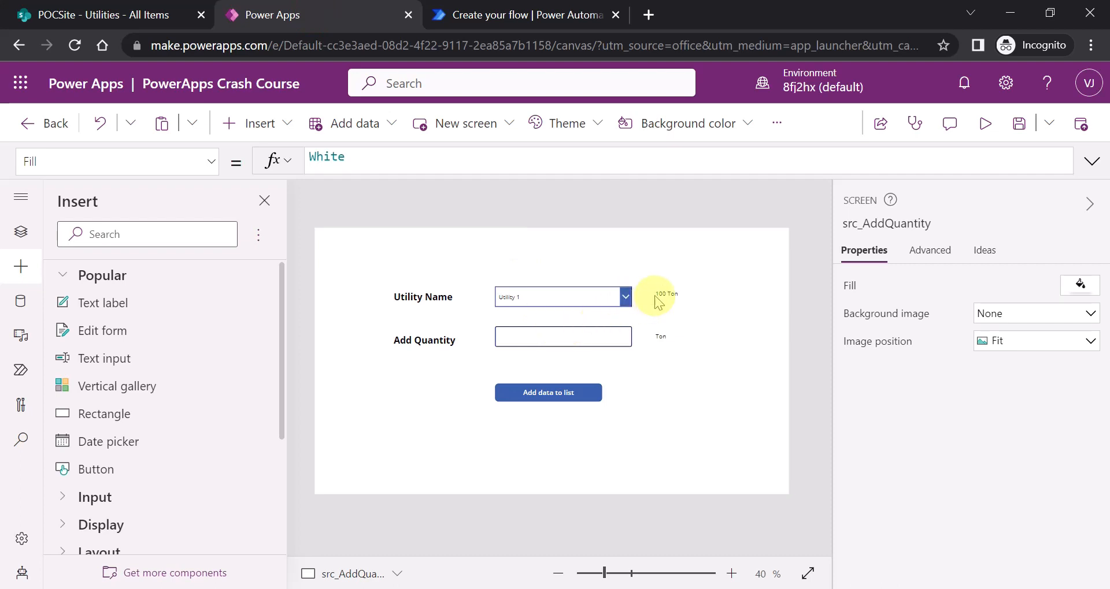
{"action": "left_click", "coordinate": [461, 15]}
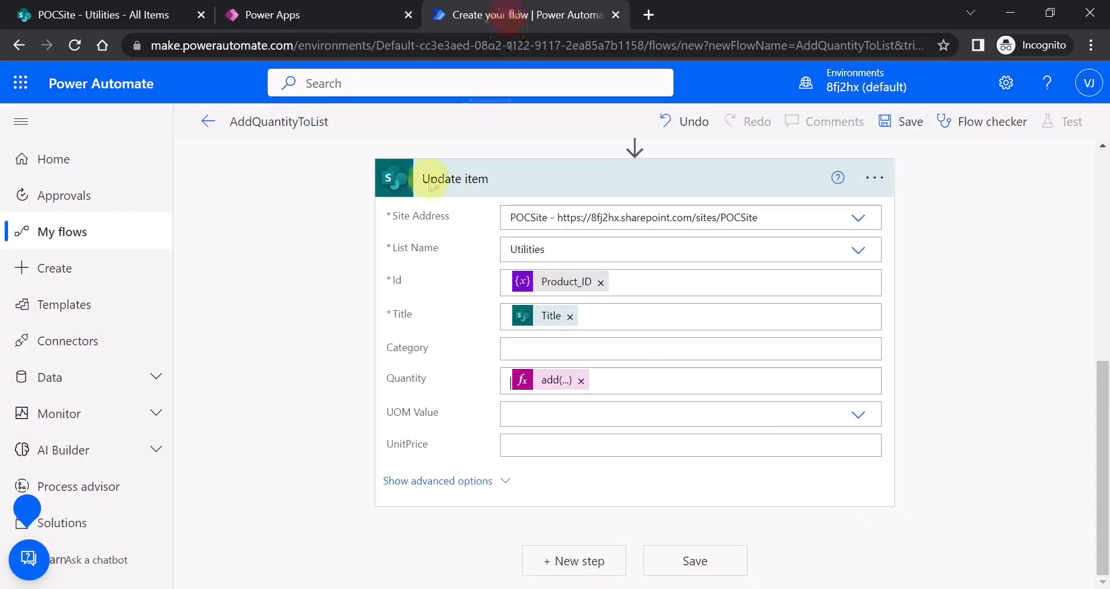
{"action": "left_click", "coordinate": [307, 312]}
{"action": "scroll", "coordinate": [342, 347], "scroll_direction": "up", "scroll_amount": 3}
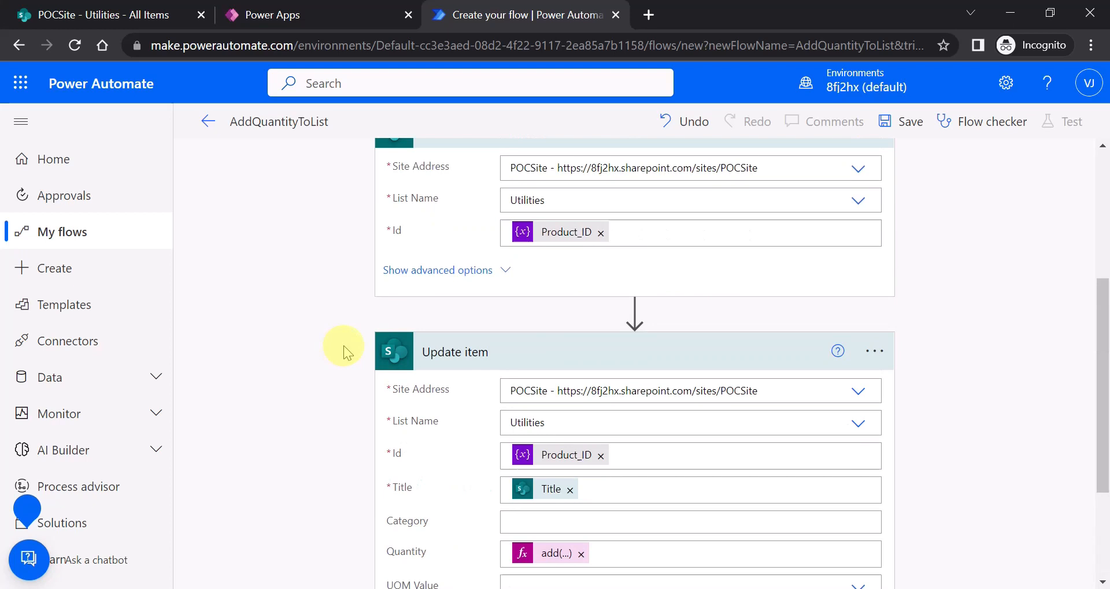
{"action": "scroll", "coordinate": [471, 316], "scroll_direction": "up", "scroll_amount": 3}
{"action": "scroll", "coordinate": [473, 326], "scroll_direction": "up", "scroll_amount": 2}
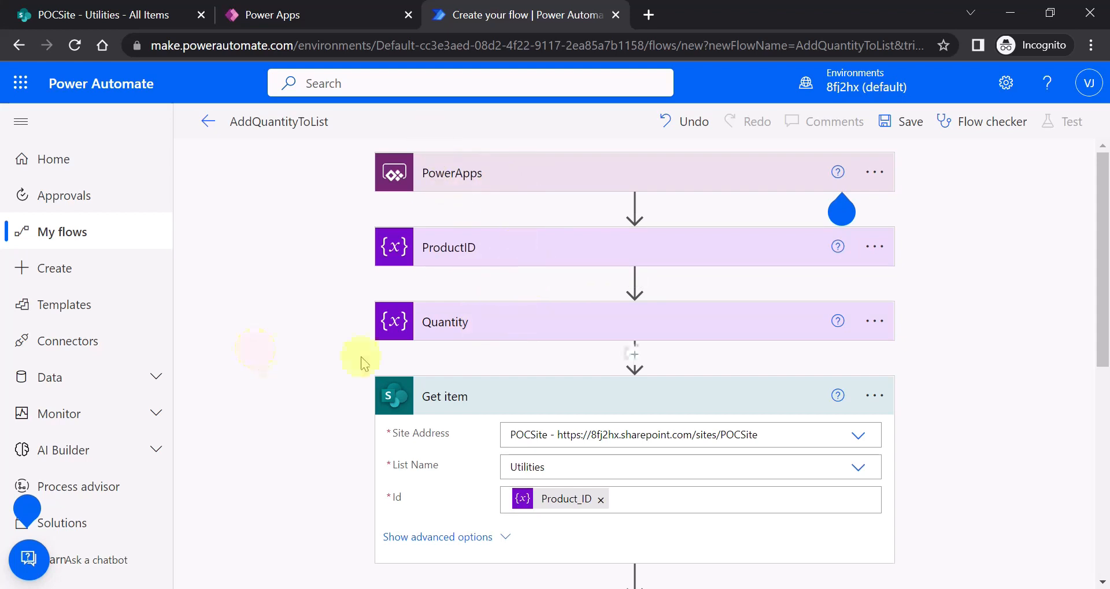
{"action": "scroll", "coordinate": [325, 363], "scroll_direction": "down", "scroll_amount": 3}
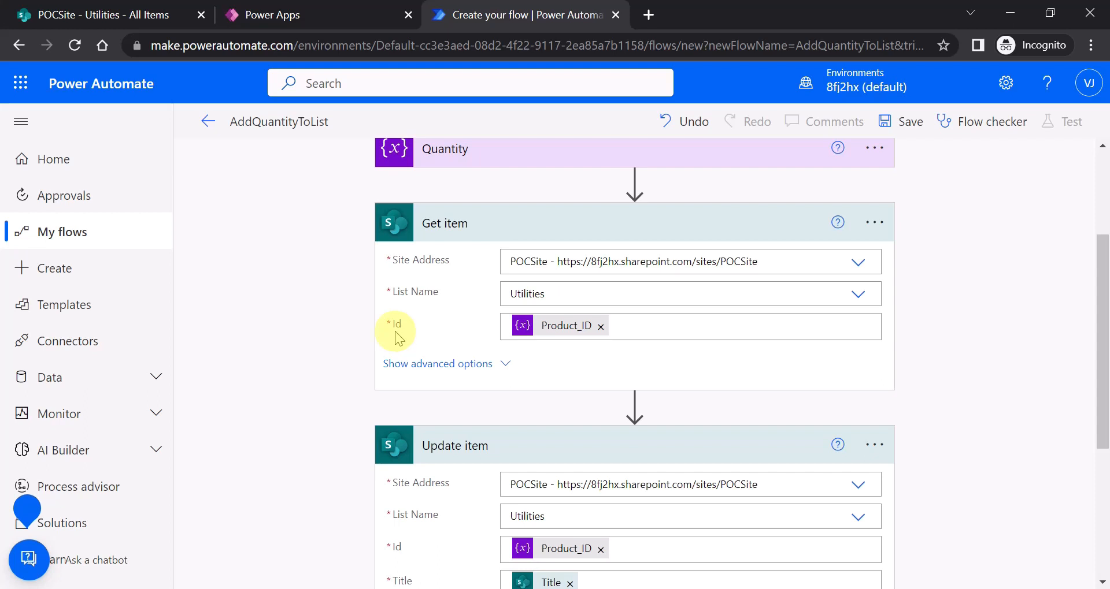
{"action": "scroll", "coordinate": [240, 389], "scroll_direction": "down", "scroll_amount": 5}
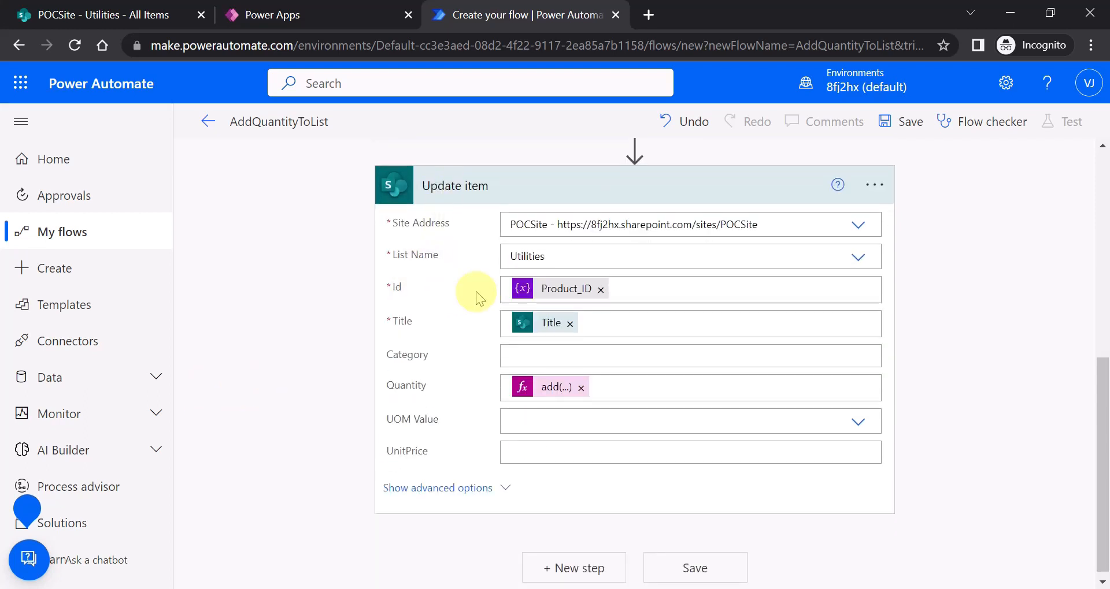
{"action": "scroll", "coordinate": [445, 335], "scroll_direction": "up", "scroll_amount": 5}
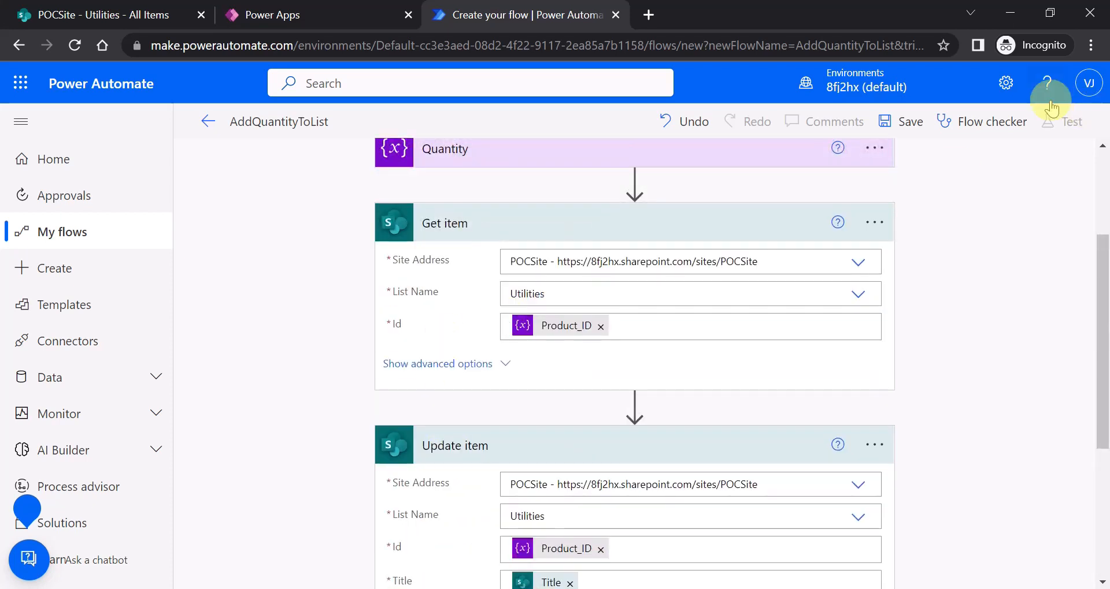
Step: Save the AddQuantityToList flow in Power Automate and save the app in Power Apps
{"action": "left_click", "coordinate": [911, 120]}
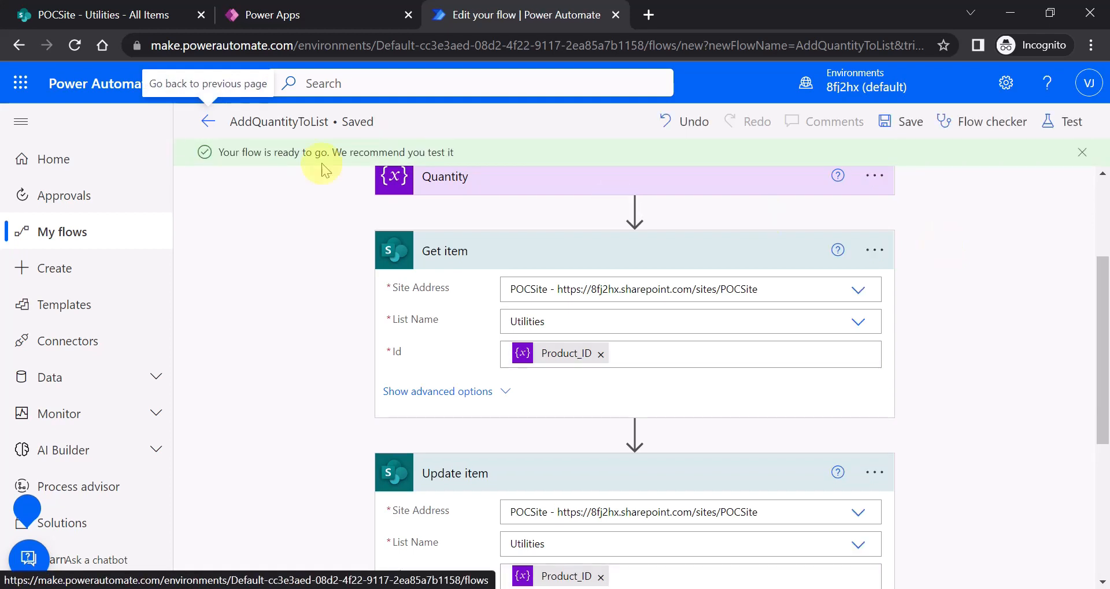
{"action": "left_click", "coordinate": [293, 23]}
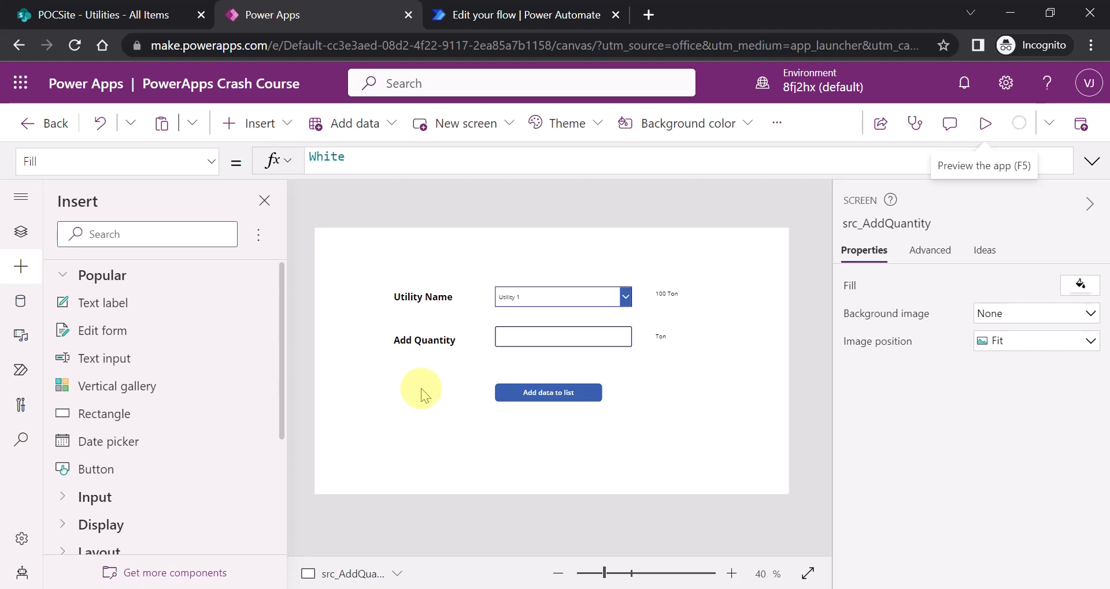
{"action": "key", "text": "ctrl+s"}
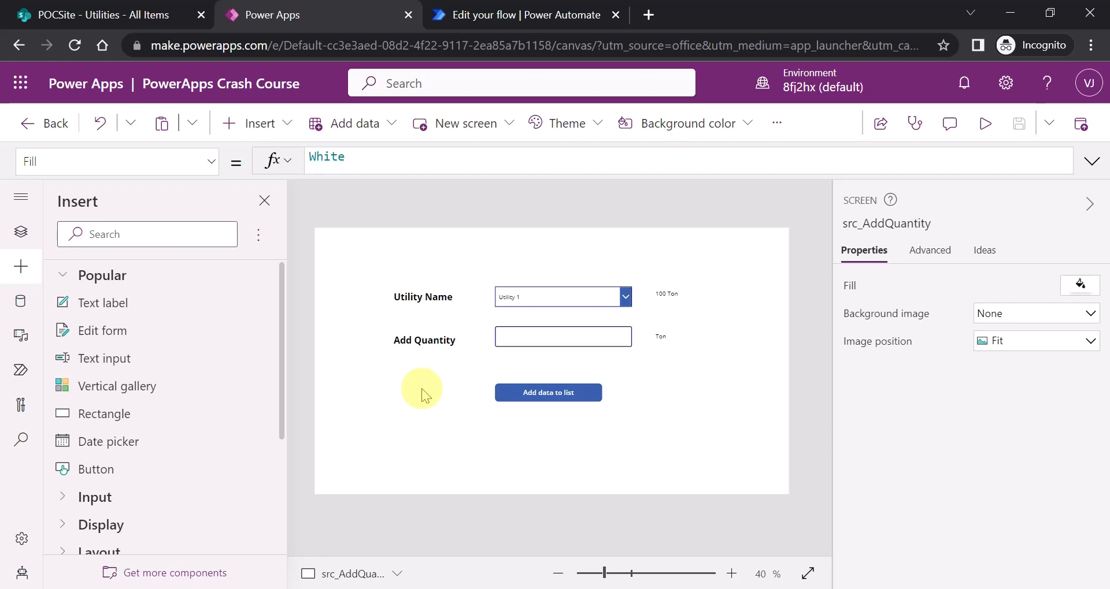
{"action": "left_click", "coordinate": [498, 23]}
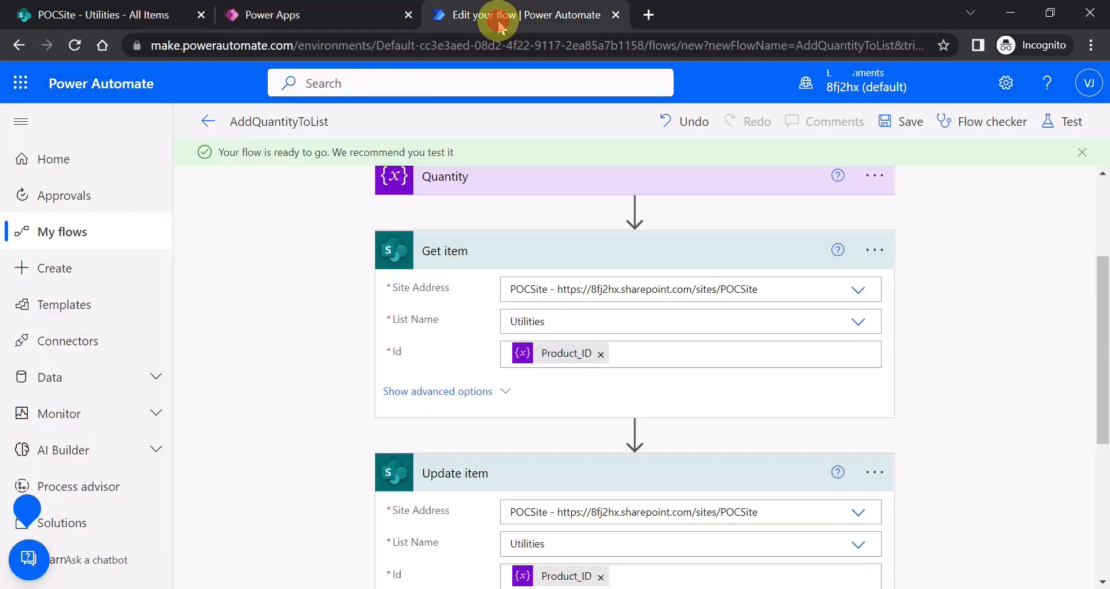
{"action": "left_click", "coordinate": [327, 15]}
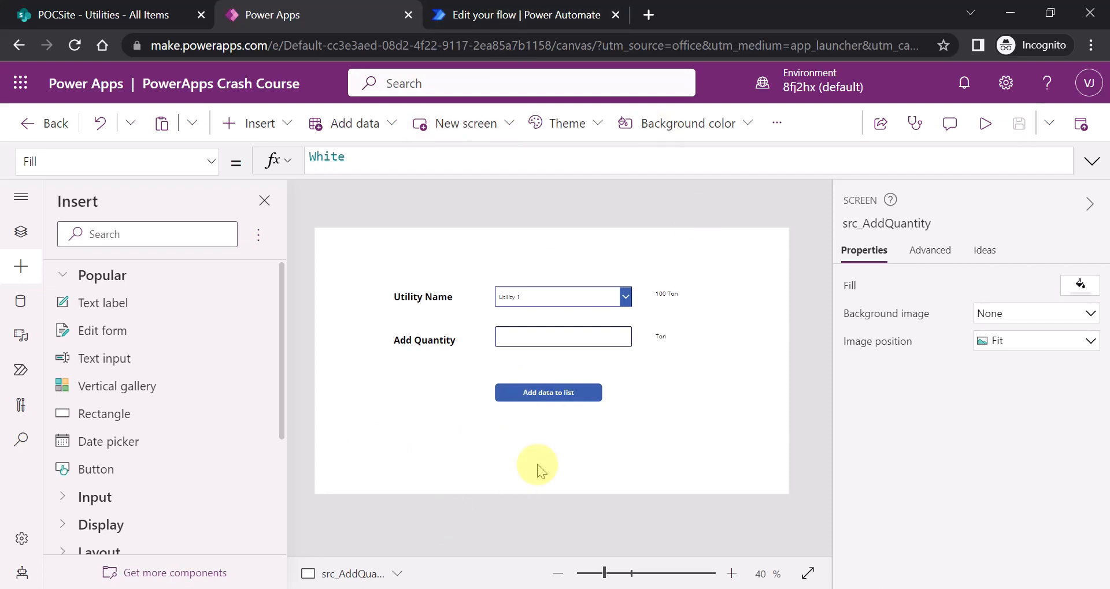
Step: Look for the AddQuantityToList flow among the environment's instant flows that can be added to the app
{"action": "left_click", "coordinate": [21, 373]}
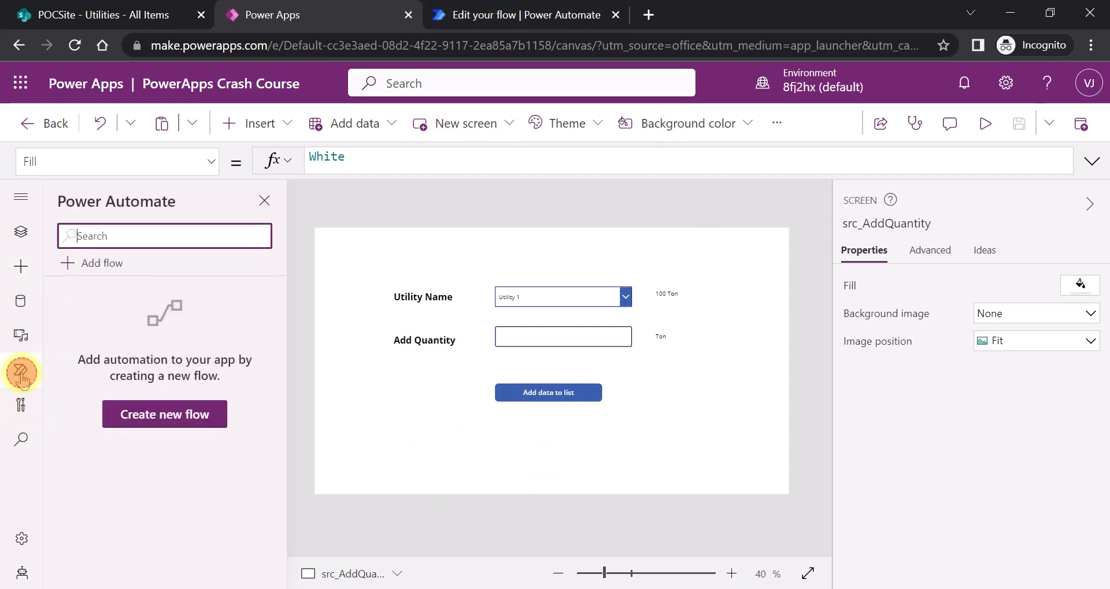
{"action": "left_click", "coordinate": [95, 266]}
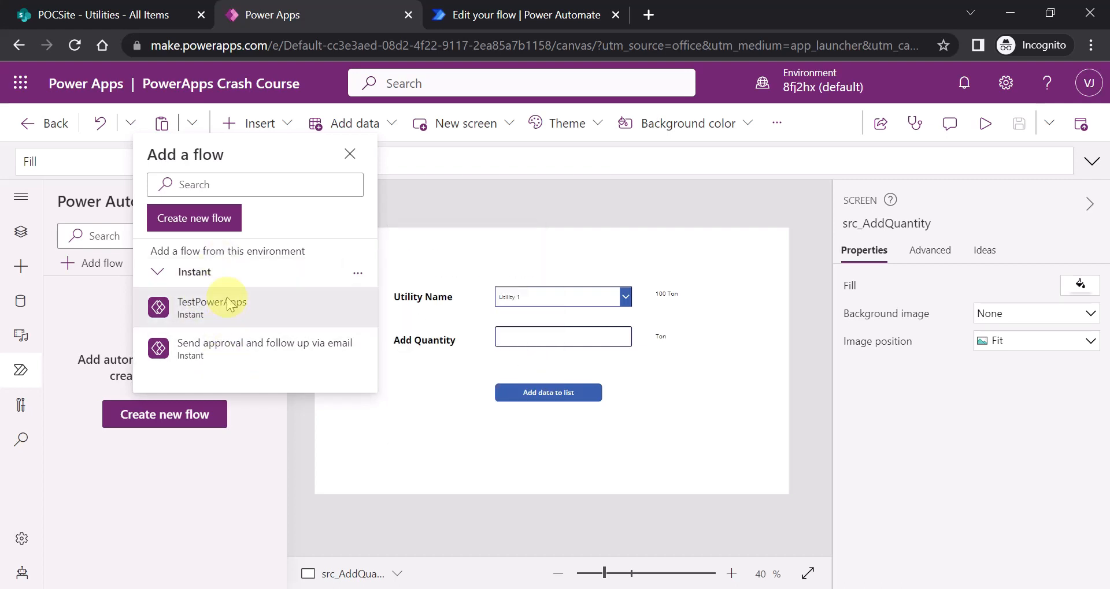
{"action": "mouse_move", "coordinate": [229, 303]}
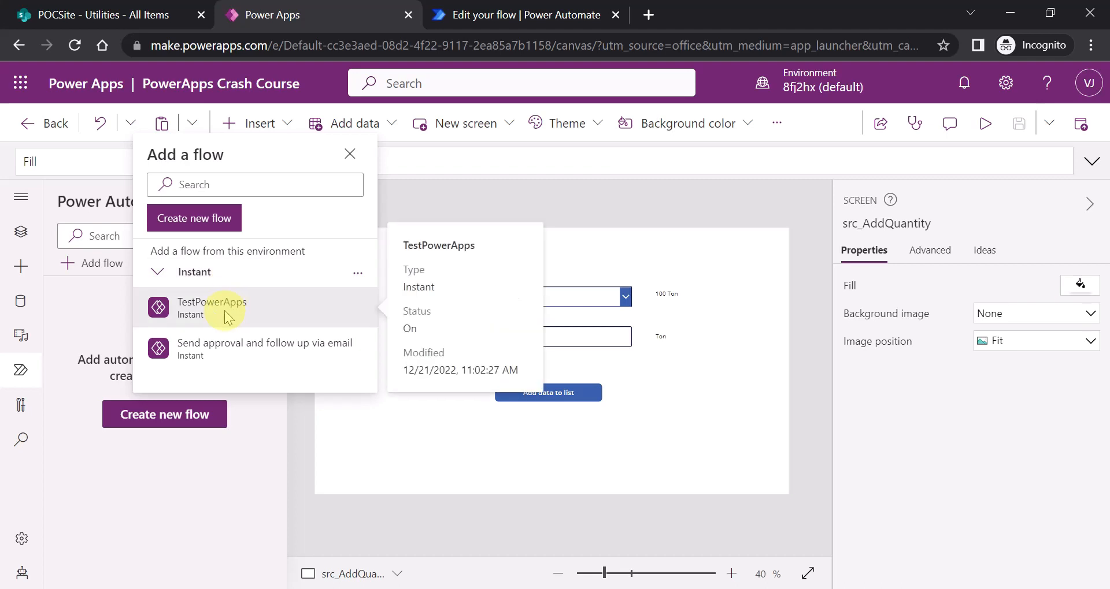
{"action": "left_click", "coordinate": [349, 448]}
{"action": "left_click", "coordinate": [22, 232]}
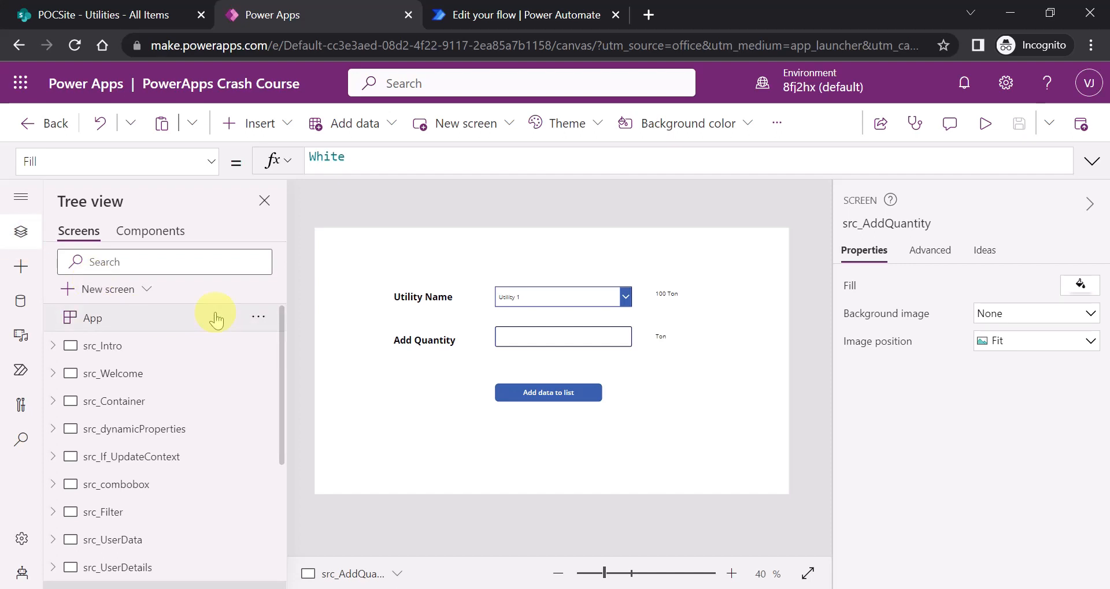
{"action": "left_click", "coordinate": [21, 371]}
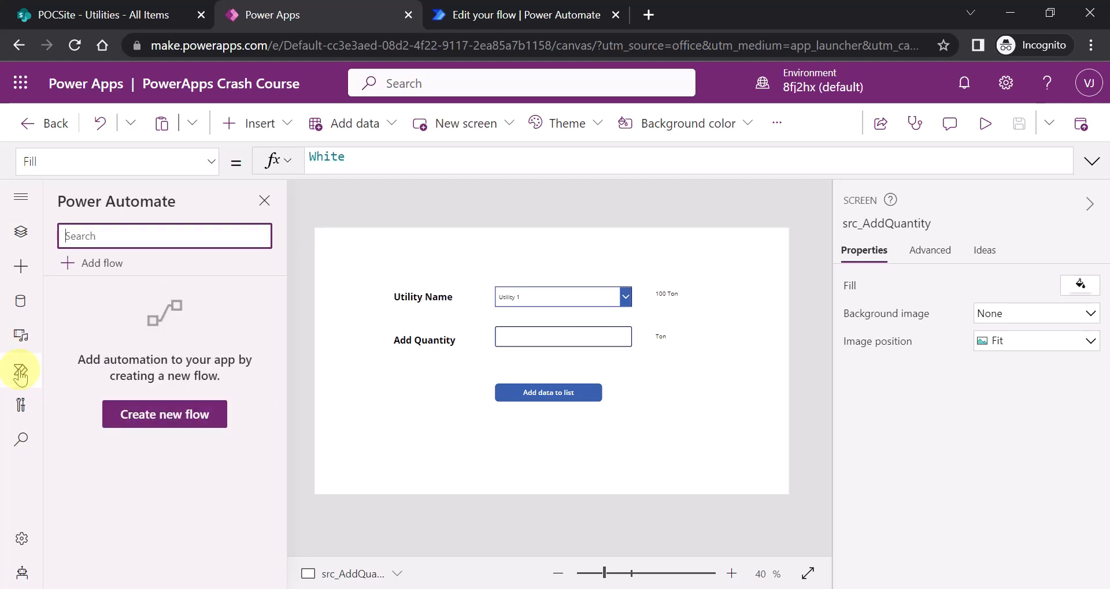
{"action": "left_click", "coordinate": [93, 276]}
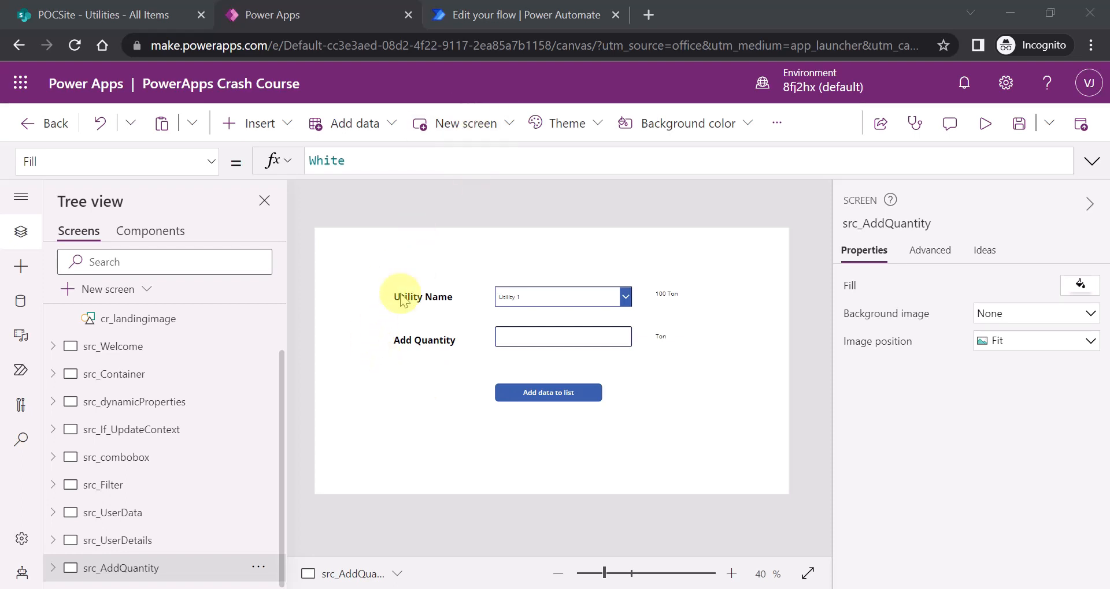
Step: Add the AddQuantityToList flow from this environment to the app
{"action": "left_click", "coordinate": [20, 373]}
{"action": "left_click", "coordinate": [103, 265]}
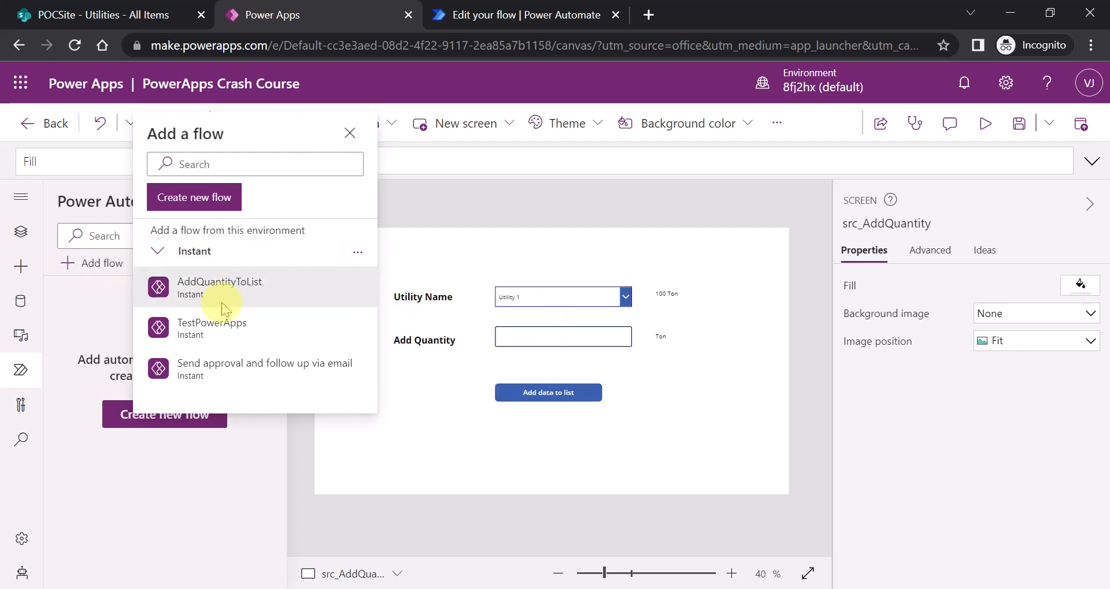
{"action": "mouse_move", "coordinate": [221, 298]}
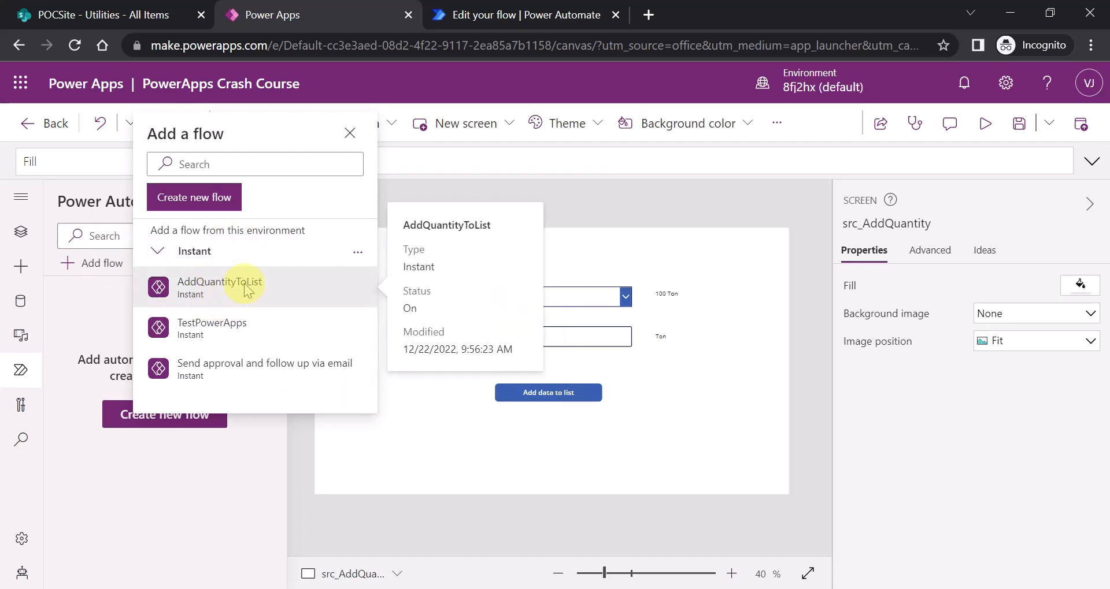
{"action": "left_click", "coordinate": [442, 15]}
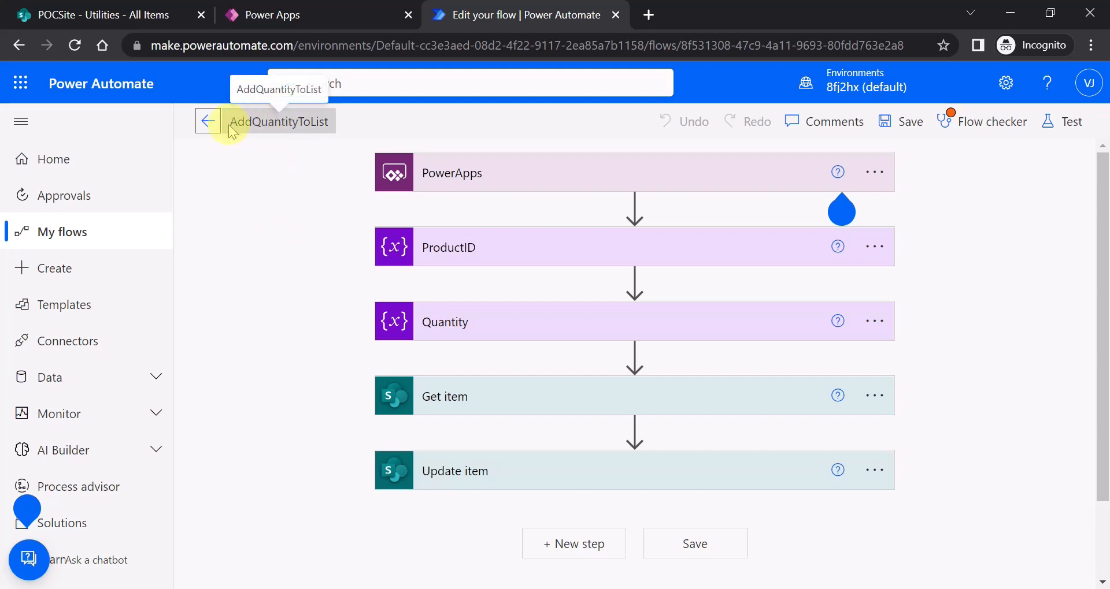
{"action": "left_click", "coordinate": [339, 17]}
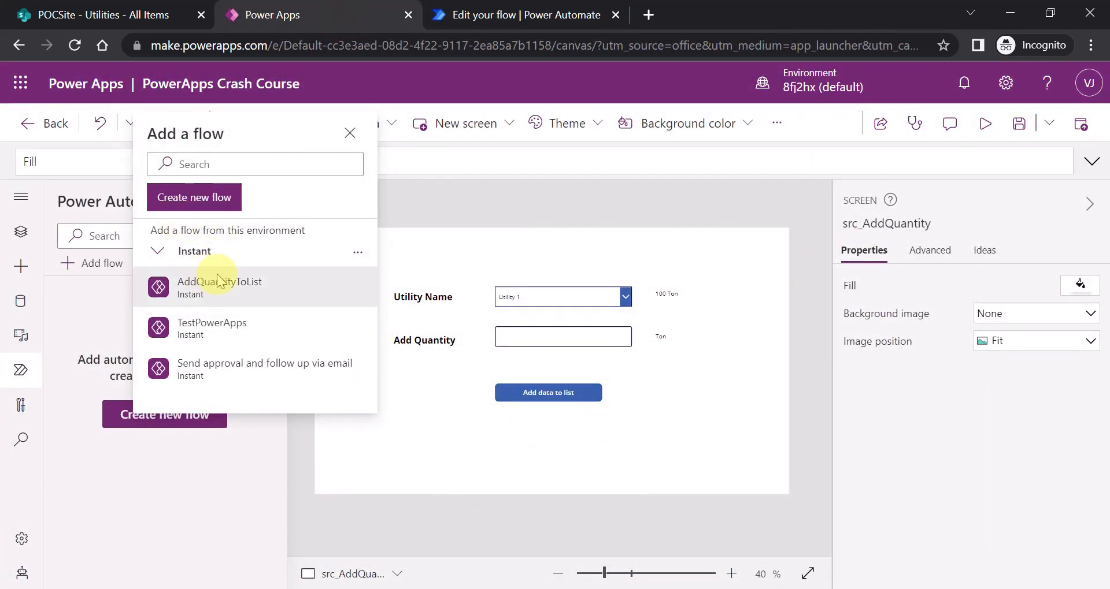
{"action": "left_click", "coordinate": [226, 301]}
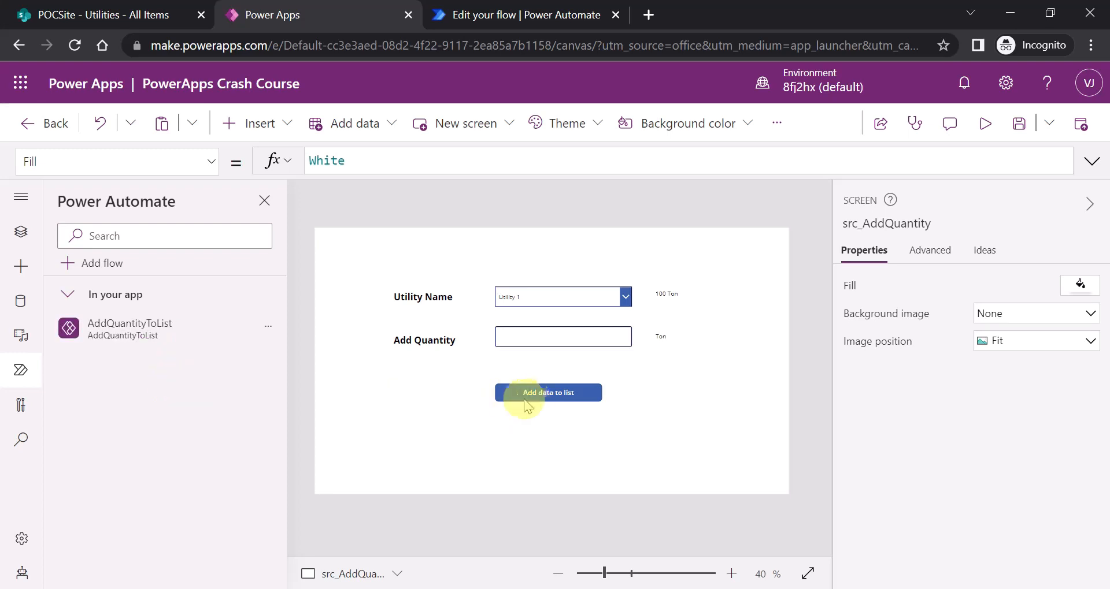
{"action": "mouse_move", "coordinate": [125, 333]}
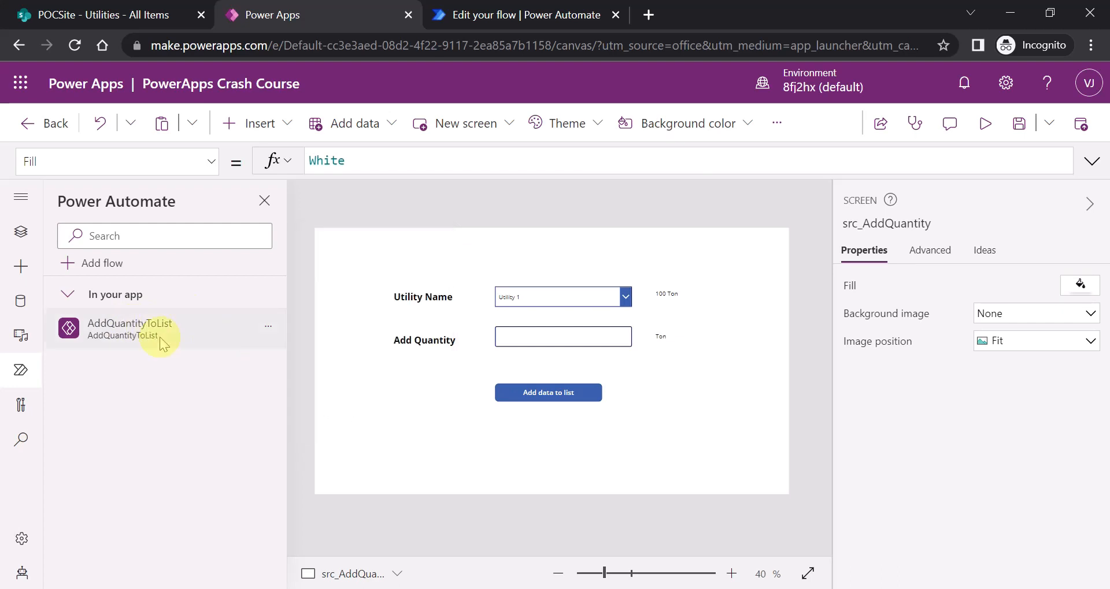
Step: Replace the OnSelect formula of the "Add data to list" button with a call to AddQuantityToList.Run
{"action": "left_click", "coordinate": [511, 393]}
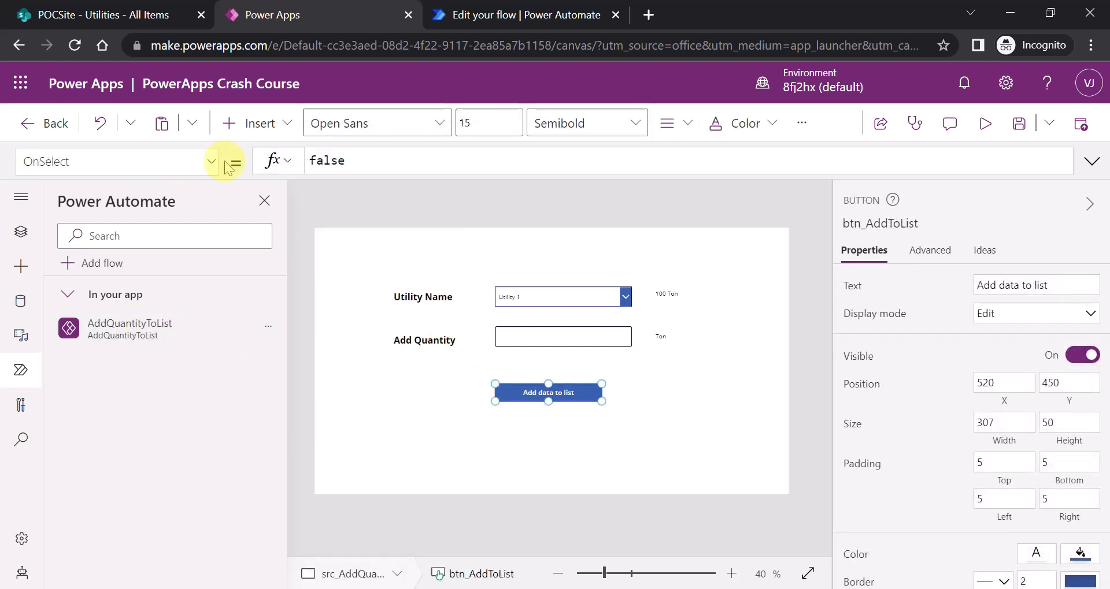
{"action": "left_click", "coordinate": [22, 237]}
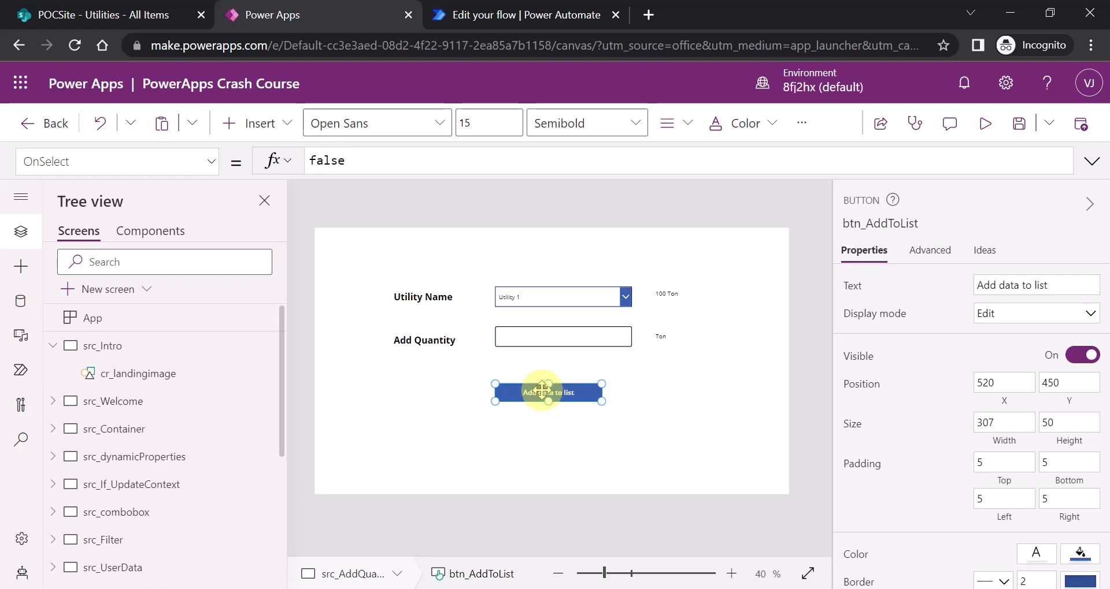
{"action": "left_click", "coordinate": [434, 161]}
{"action": "key", "text": "BackSpace"}
{"action": "key", "text": "BackSpace"}
{"action": "key", "text": "BackSpace"}
{"action": "key", "text": "BackSpace"}
{"action": "key", "text": "BackSpace"}
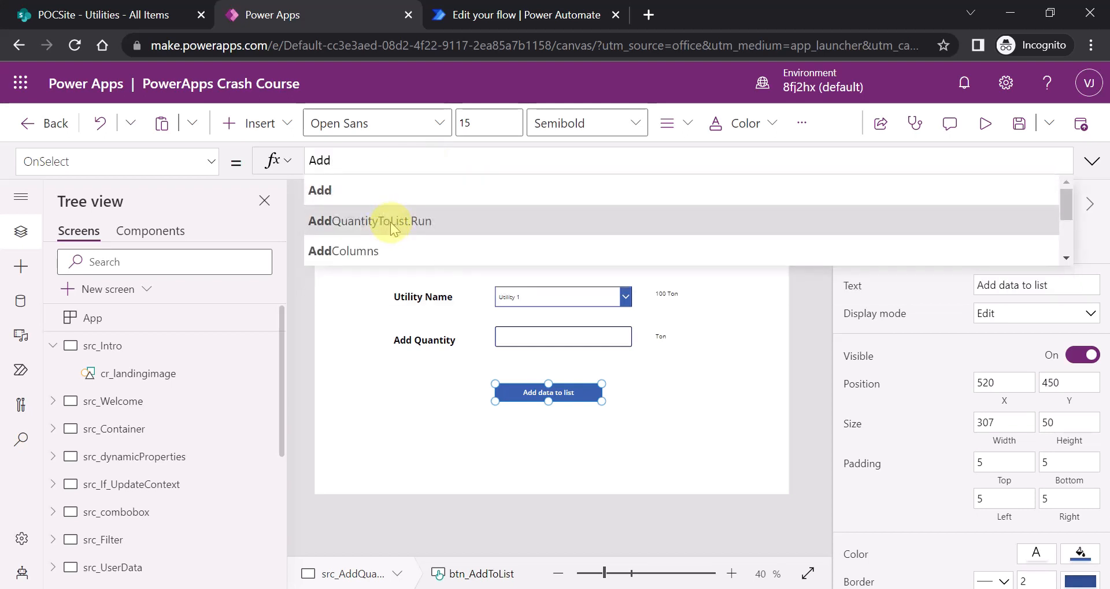
{"action": "left_click", "coordinate": [391, 225]}
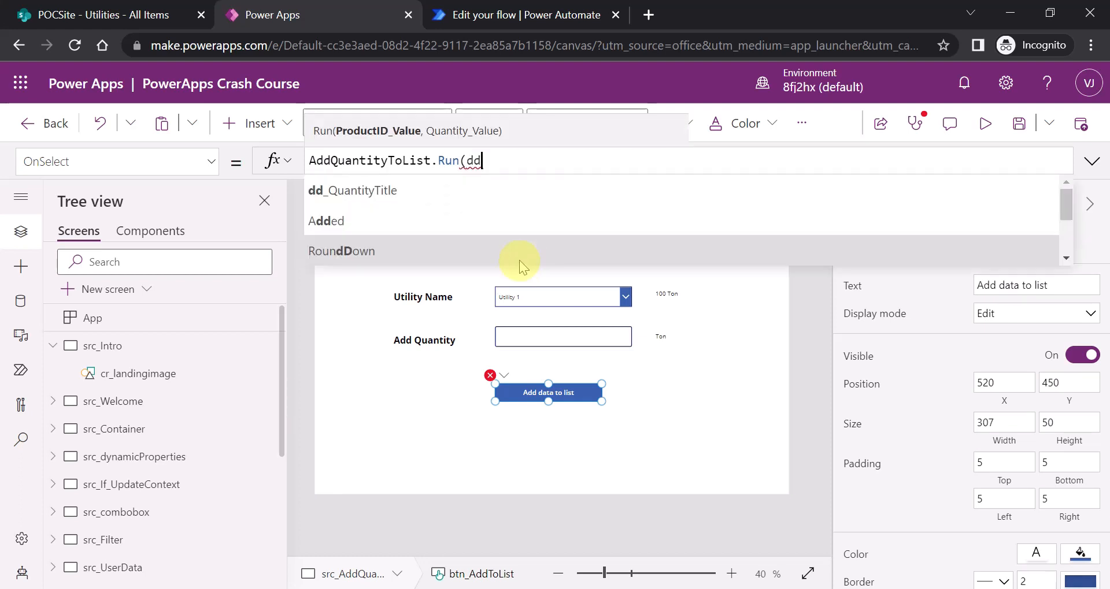
Step: Enter dd_QuantityTitle.Selected as the first argument of the Run call, followed by a comma
{"action": "left_click", "coordinate": [396, 192]}
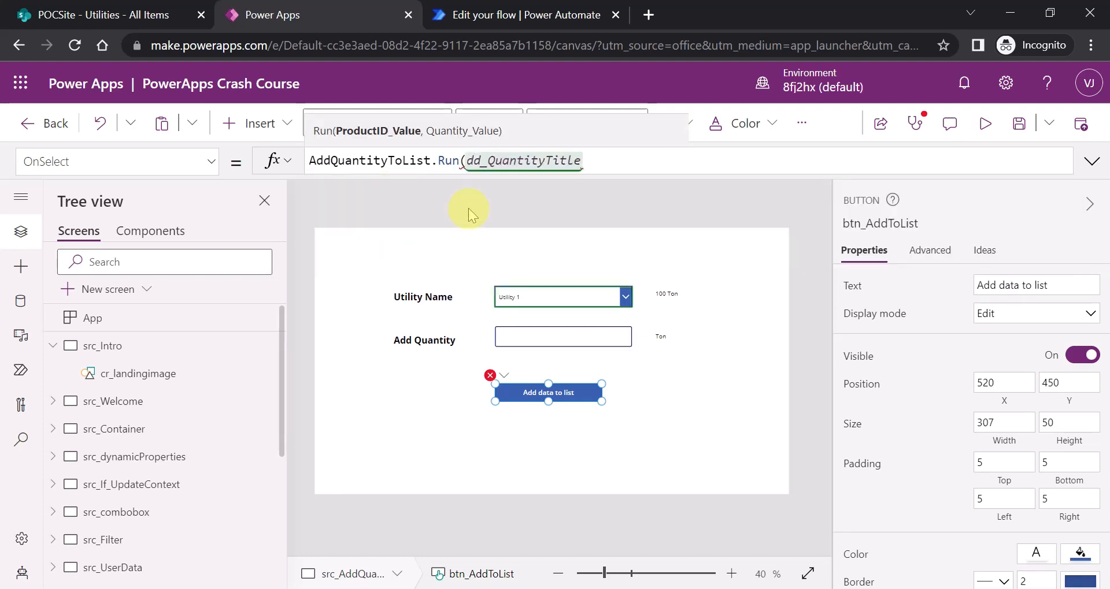
{"action": "type", "text": ".sele"}
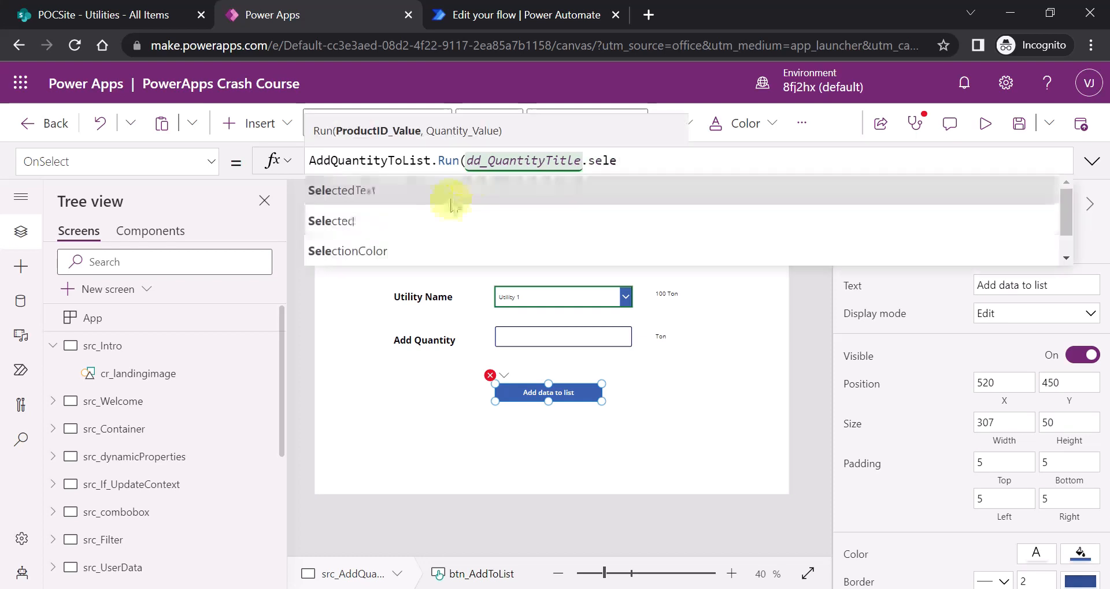
{"action": "left_click", "coordinate": [404, 219]}
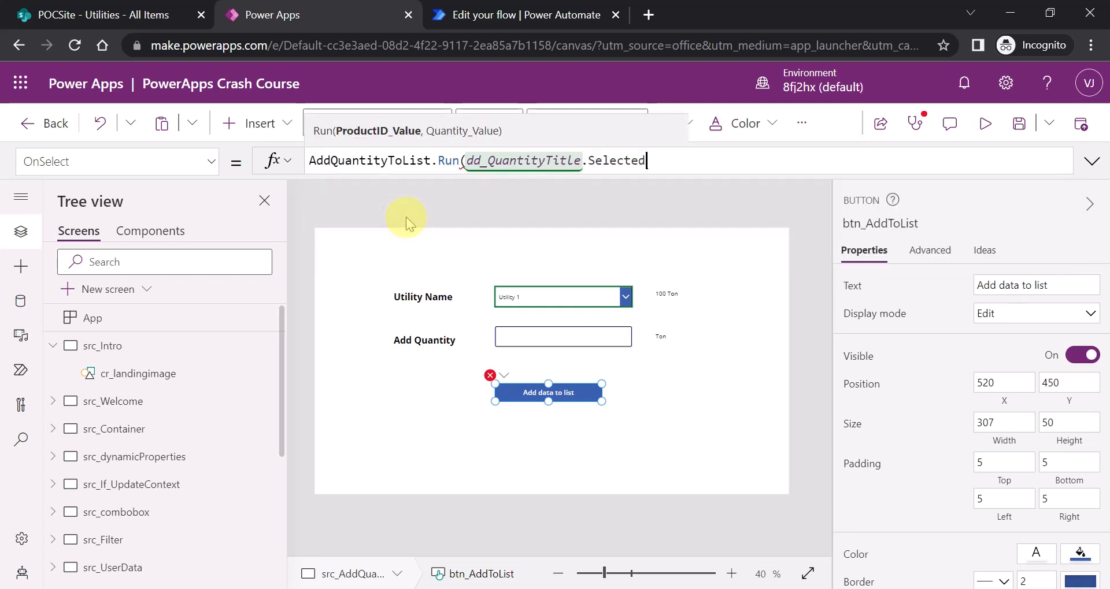
{"action": "type", "text": ","}
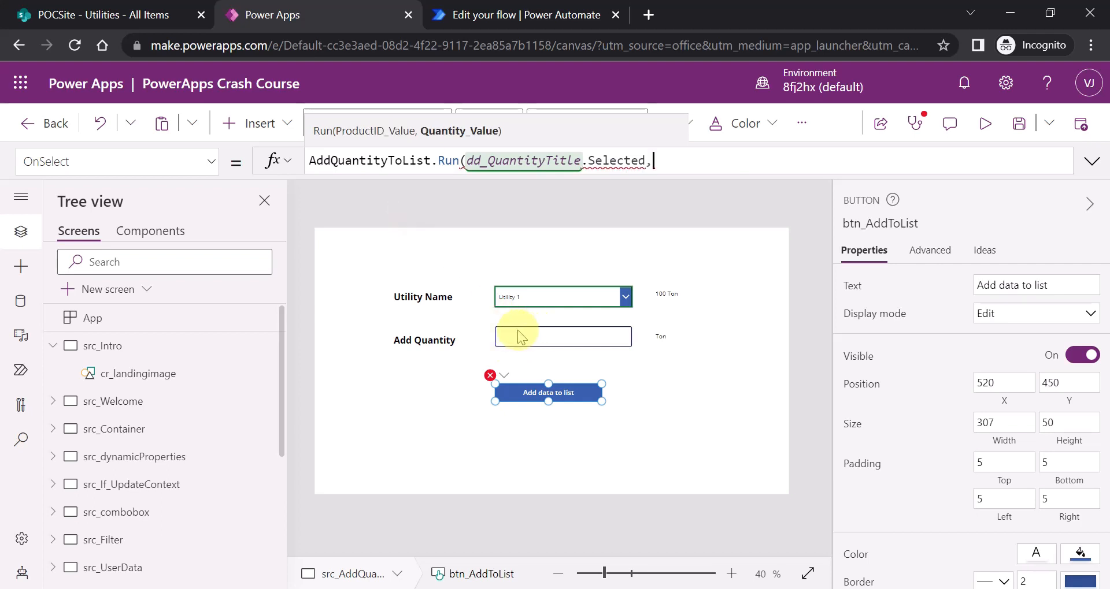
Step: Look up the quantity input's name, enter txt_AddQuantity.Text as the Run call's second argument and close the parenthesis
{"action": "left_click", "coordinate": [525, 341]}
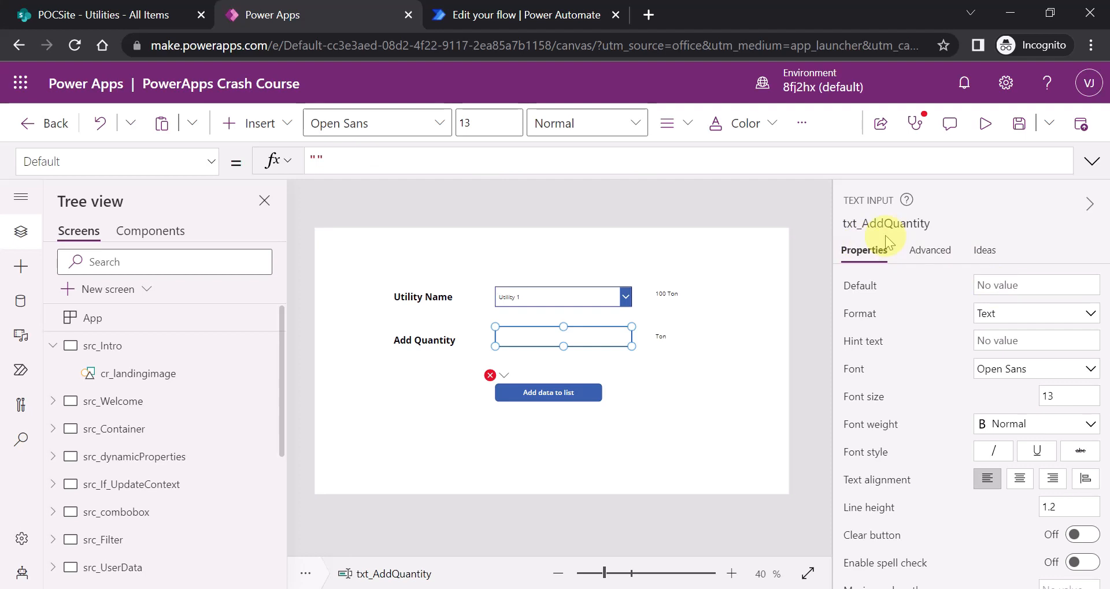
{"action": "left_click", "coordinate": [569, 398]}
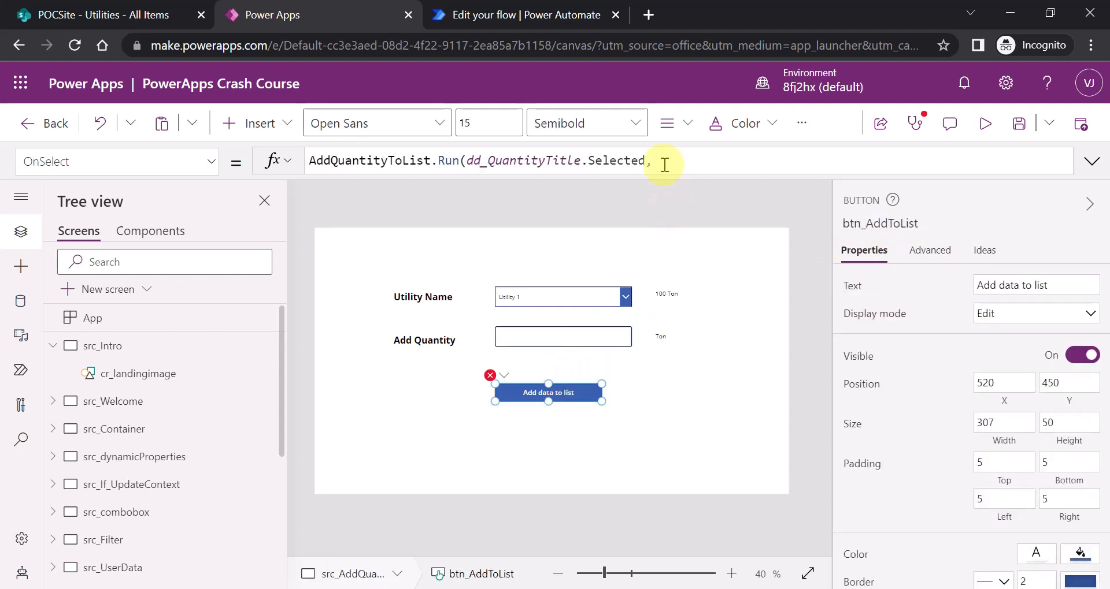
{"action": "left_click", "coordinate": [663, 165]}
{"action": "type", "text": "txt"}
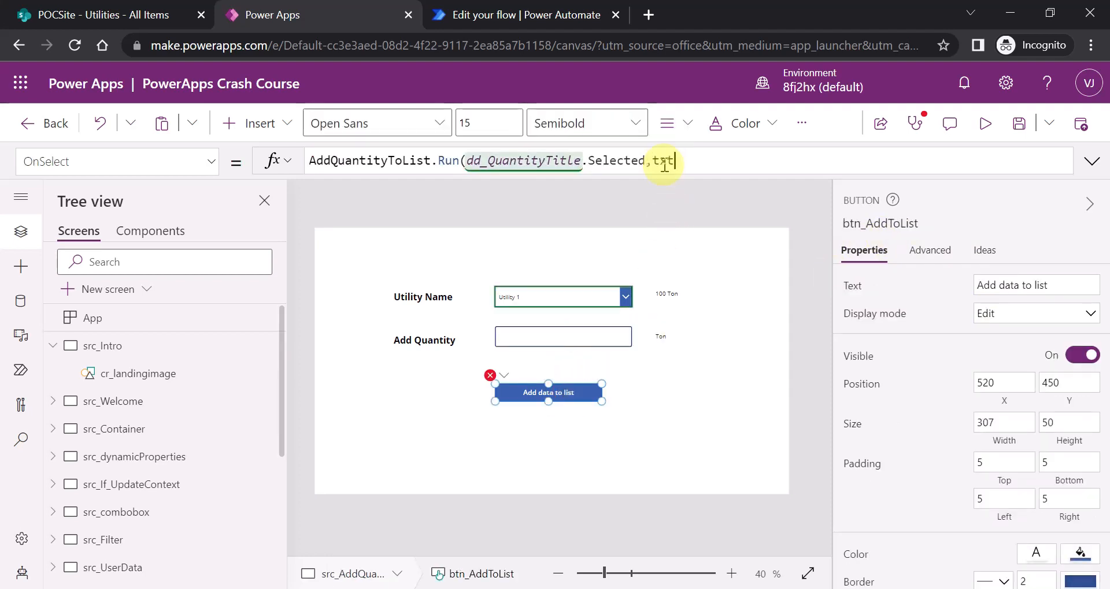
{"action": "left_click", "coordinate": [403, 187]}
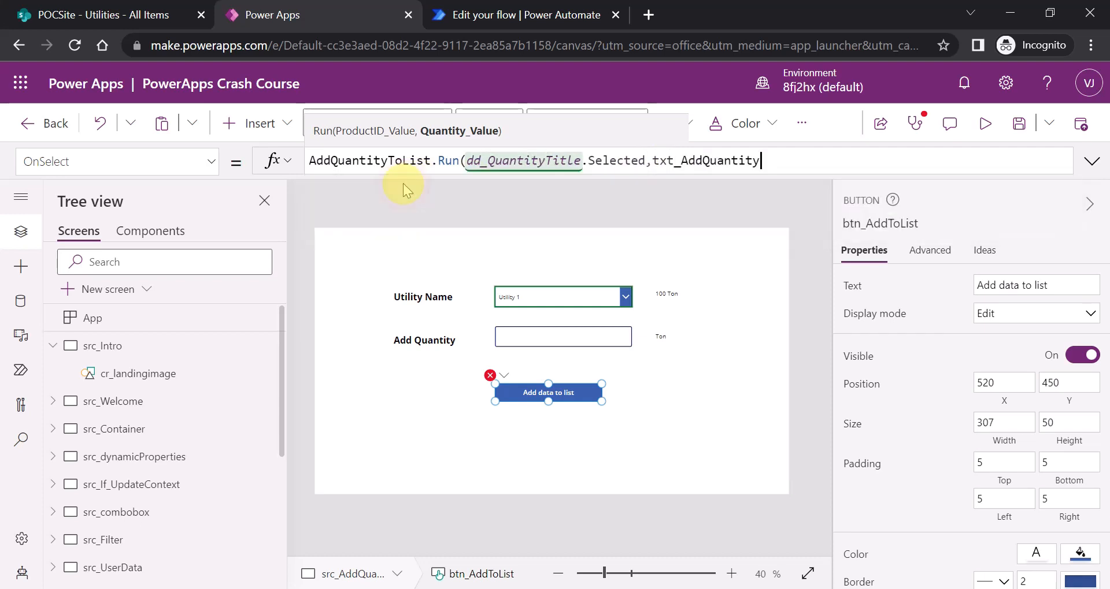
{"action": "type", "text": ".te"}
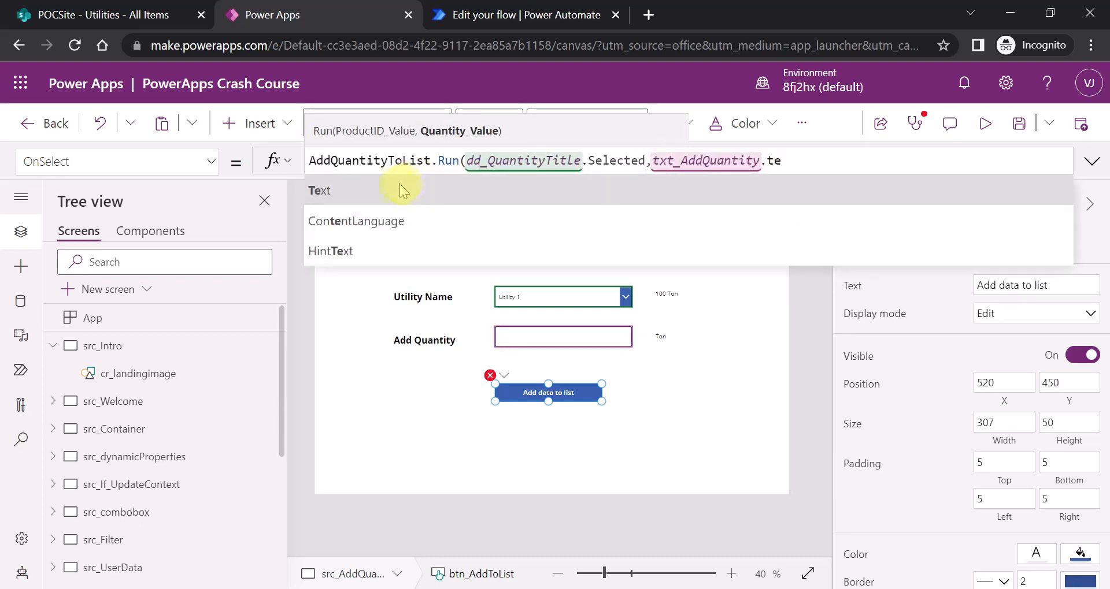
{"action": "left_click", "coordinate": [361, 191]}
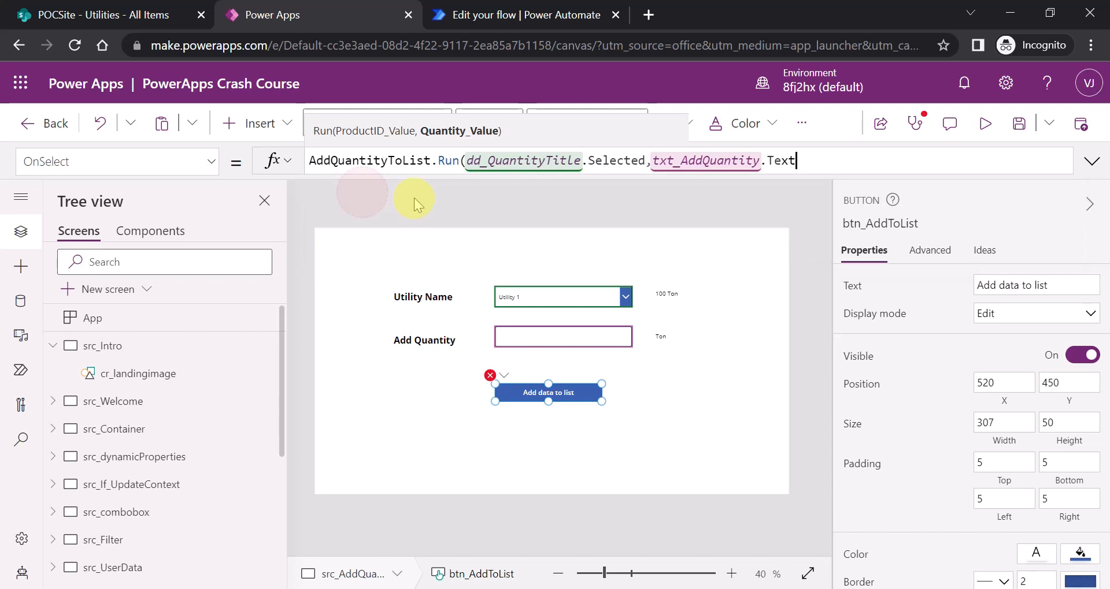
{"action": "type", "text": ")"}
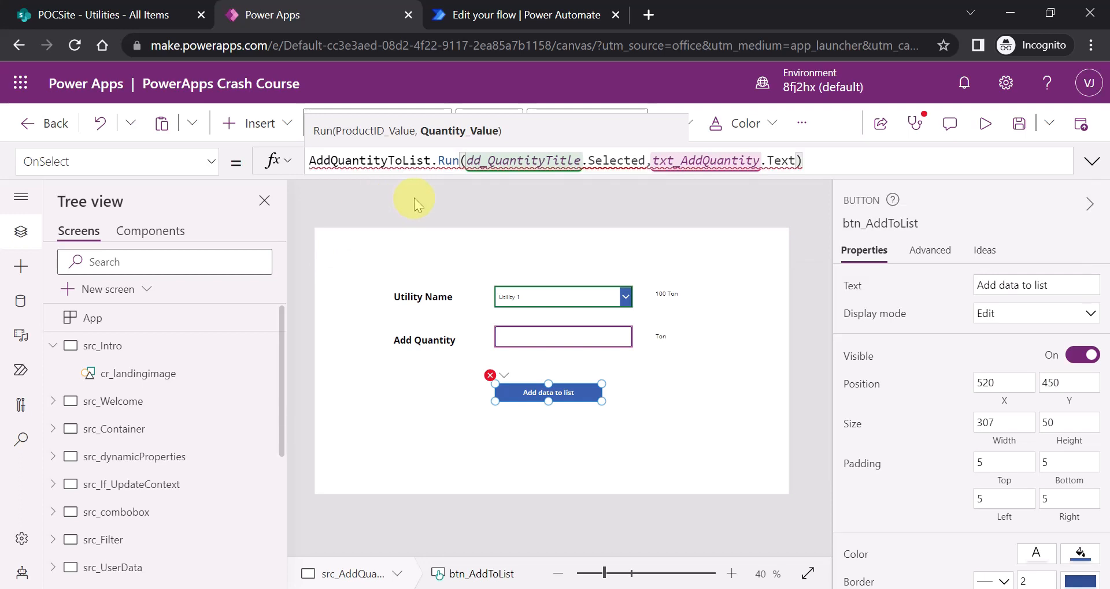
Step: Correct the first Run argument to dd_QuantityTitle.Selected.ID so that it passes the selected item's ID
{"action": "mouse_move", "coordinate": [613, 161]}
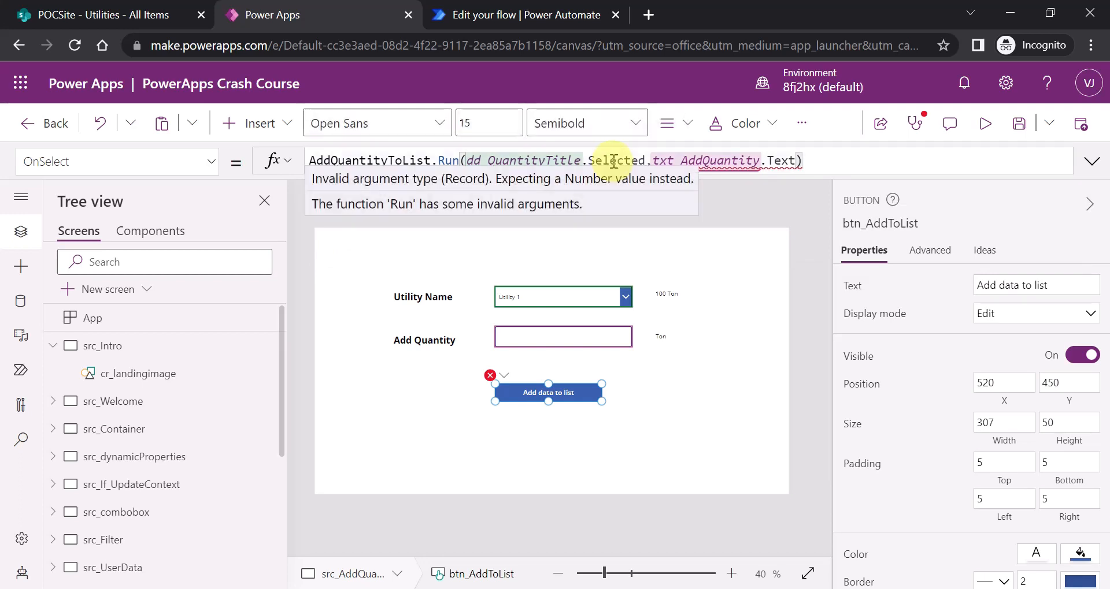
{"action": "left_click", "coordinate": [638, 160]}
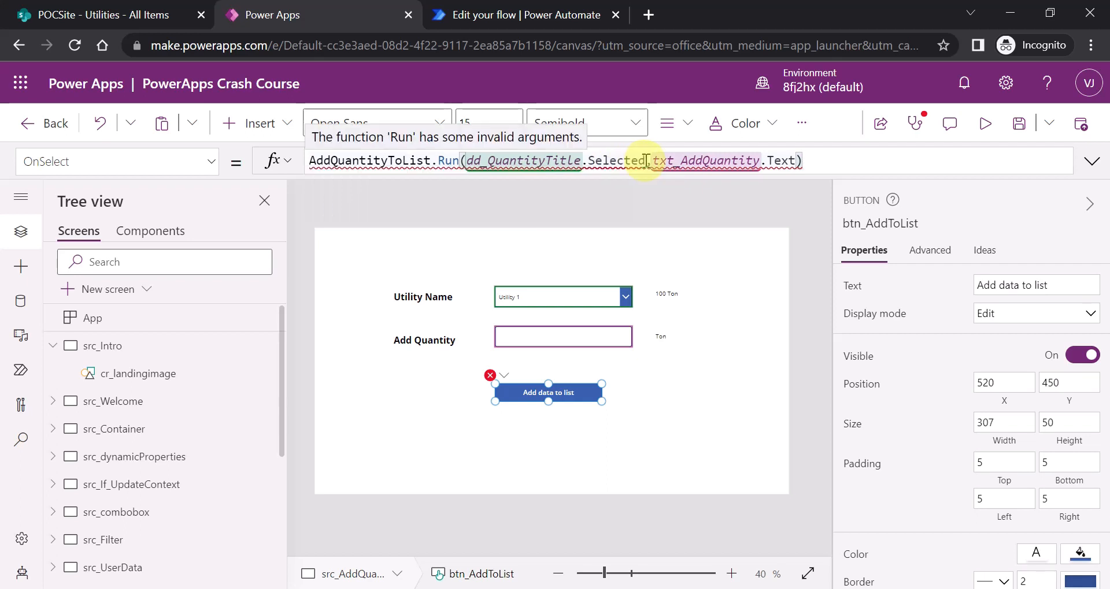
{"action": "type", "text": "."}
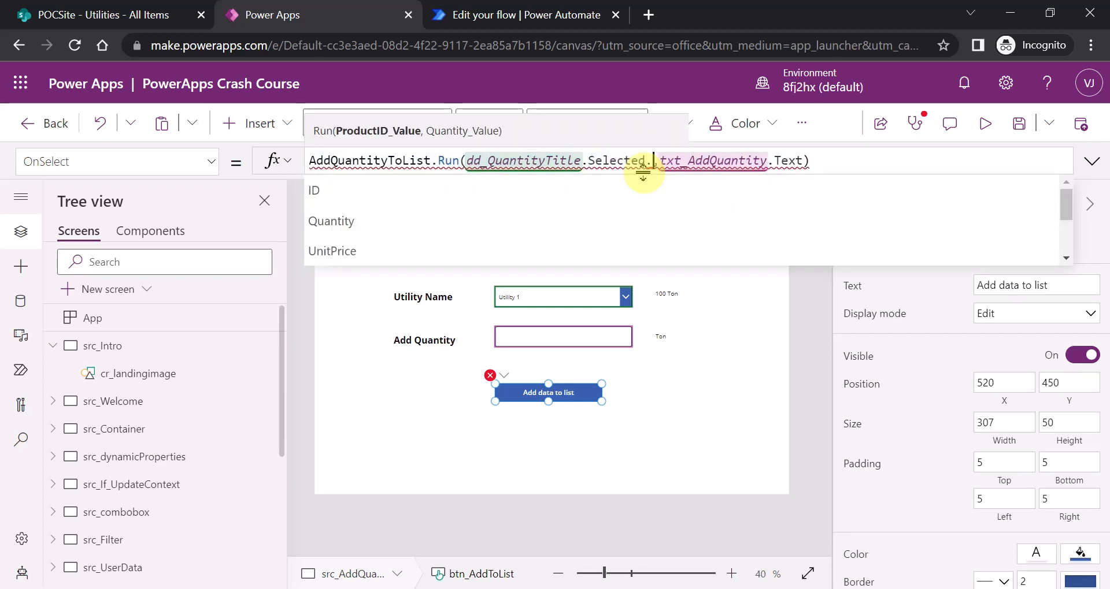
{"action": "left_click", "coordinate": [456, 191]}
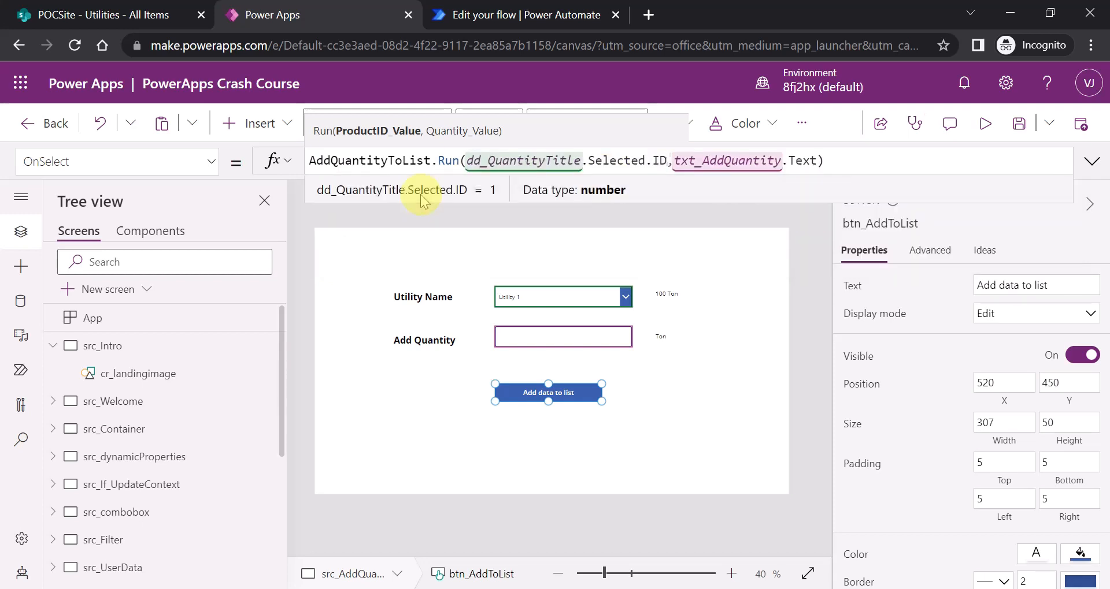
{"action": "left_click", "coordinate": [593, 247]}
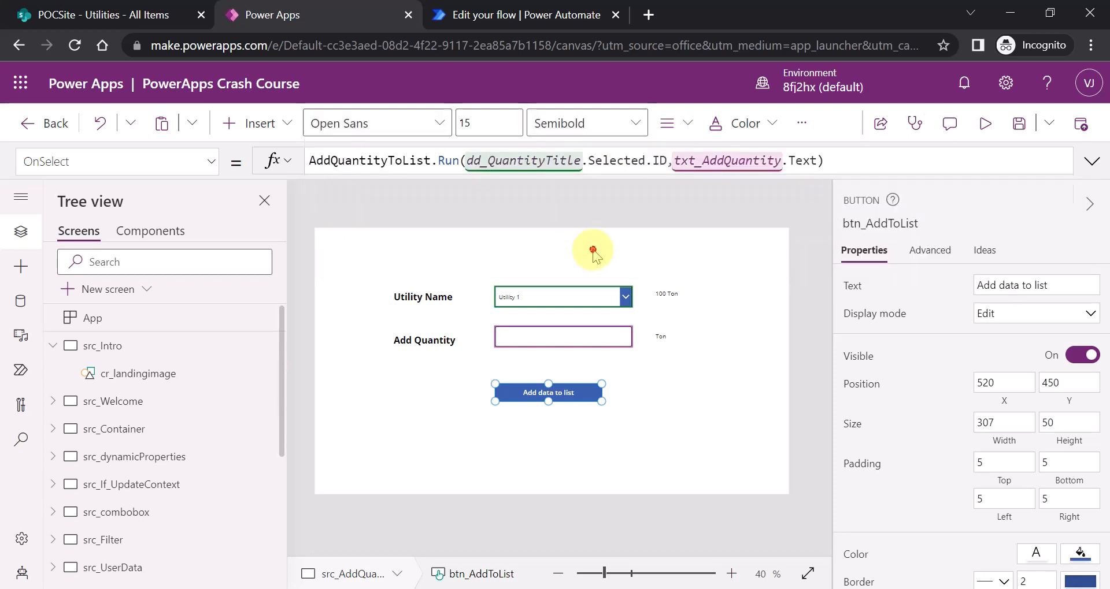
Step: Save the app and start a preview of the src_AddQuantity screen
{"action": "left_click", "coordinate": [537, 389]}
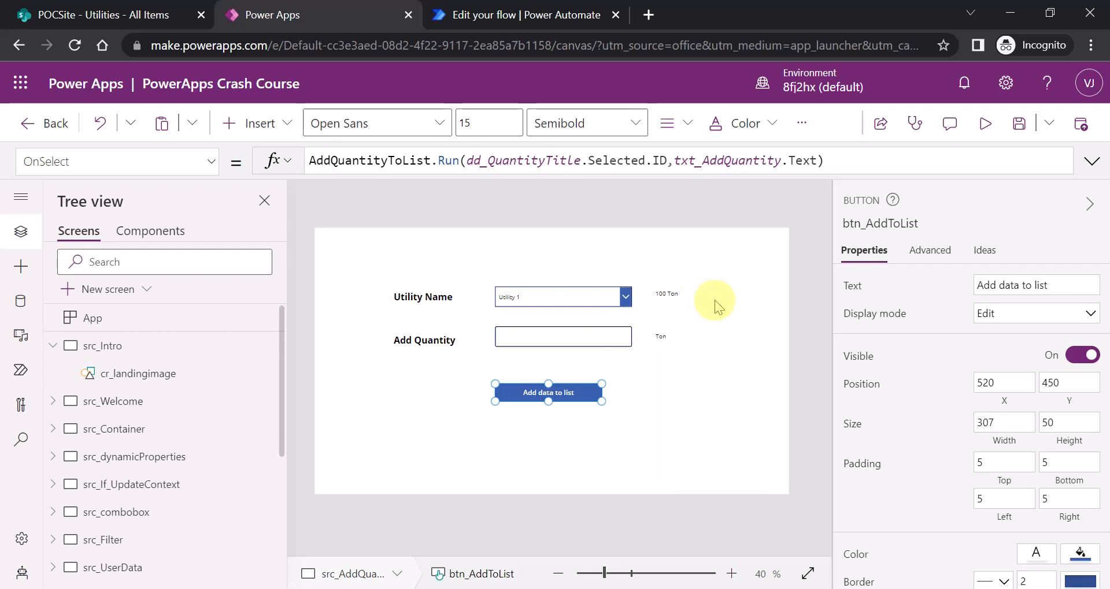
{"action": "key", "text": "ctrl+s"}
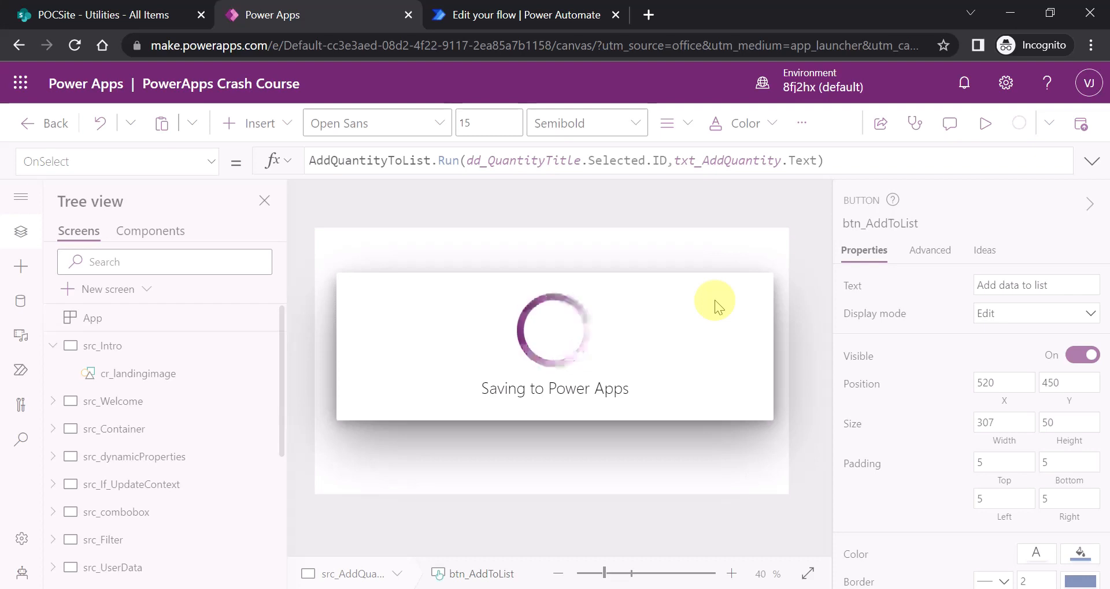
{"action": "left_click", "coordinate": [985, 123]}
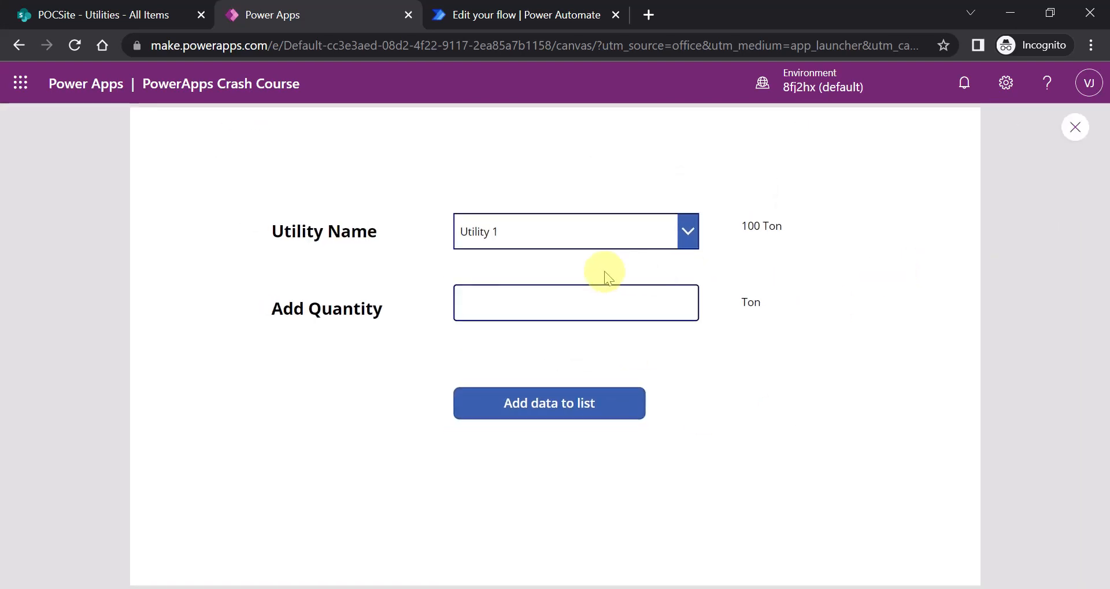
Step: Choose Utility 2 as the utility name, enter 100 as the quantity to add and submit it to the list
{"action": "left_click", "coordinate": [693, 232]}
{"action": "left_click", "coordinate": [535, 290]}
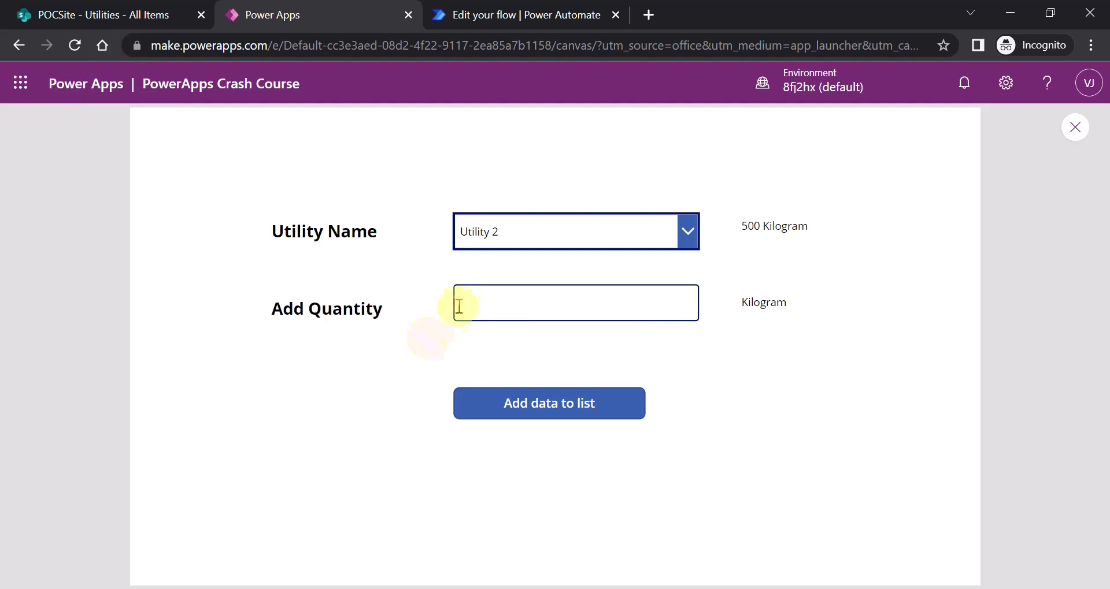
{"action": "left_click", "coordinate": [515, 304]}
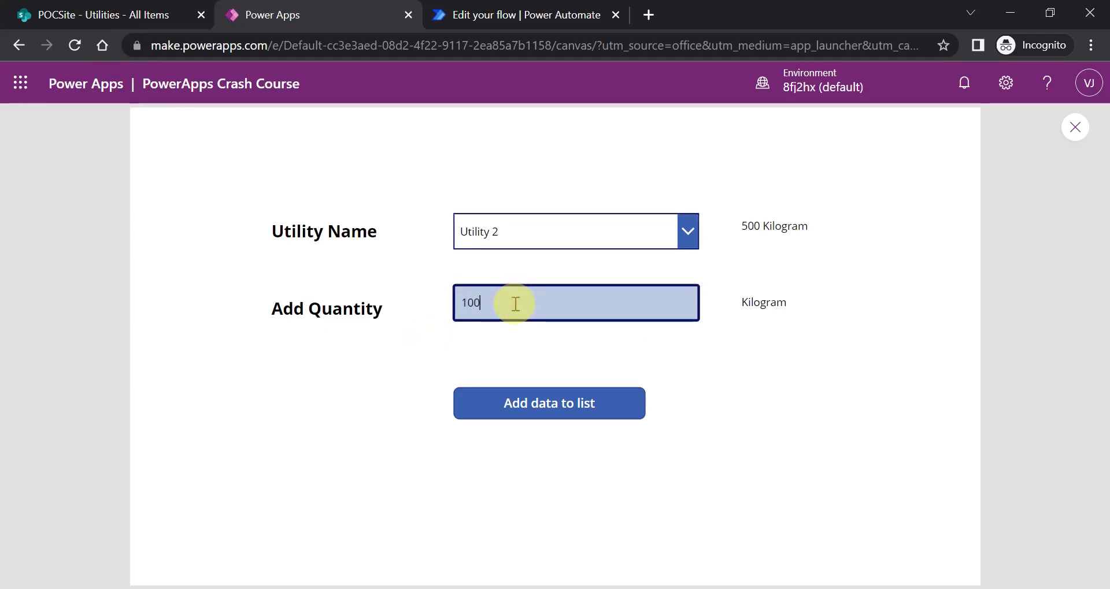
{"action": "left_click", "coordinate": [574, 405]}
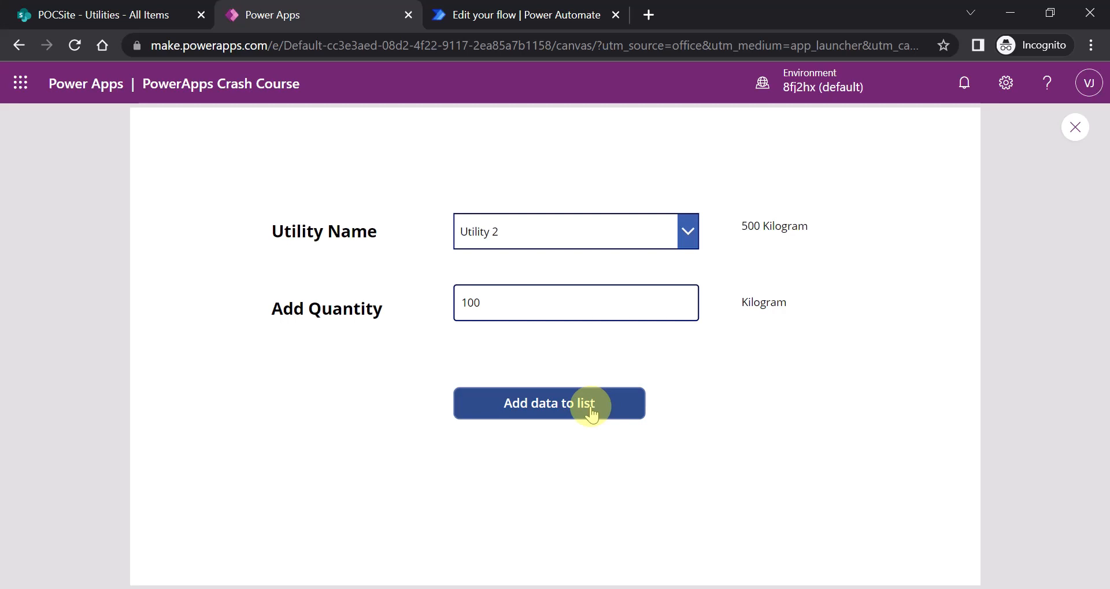
Step: Switch to the SharePoint Utilities list, reload it and check the quantity of the Utility 2 item
{"action": "left_click", "coordinate": [132, 20]}
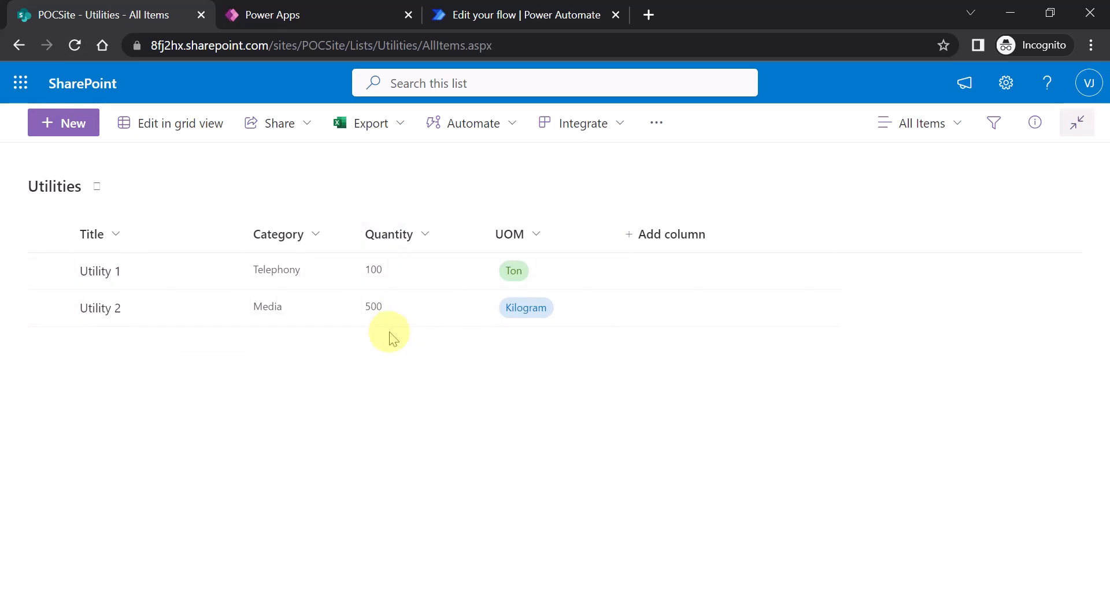
{"action": "left_click", "coordinate": [321, 17]}
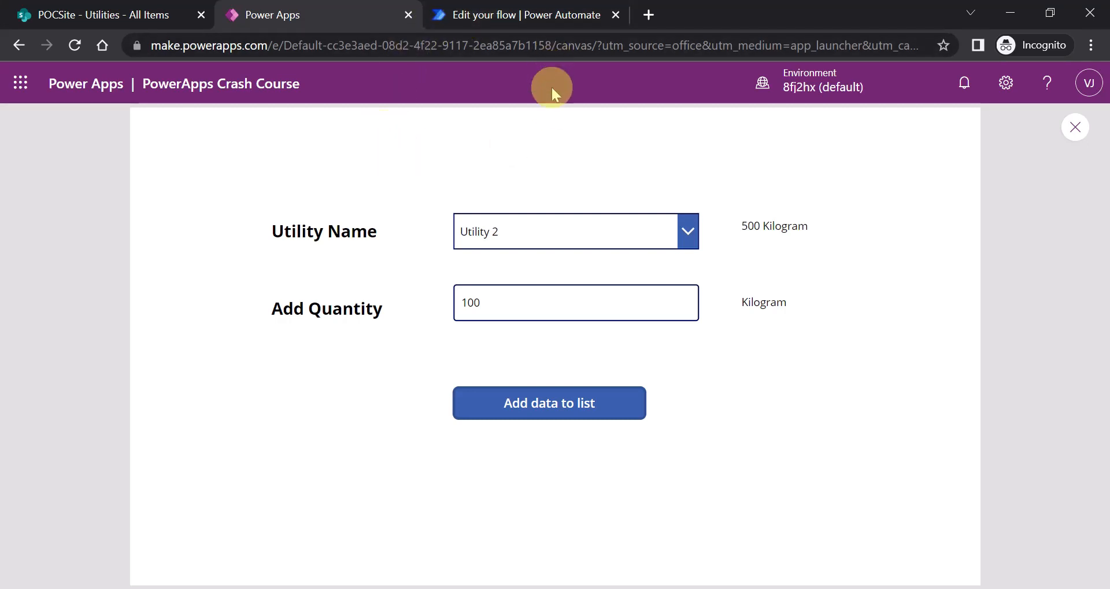
{"action": "left_click", "coordinate": [74, 13]}
{"action": "left_click", "coordinate": [75, 45]}
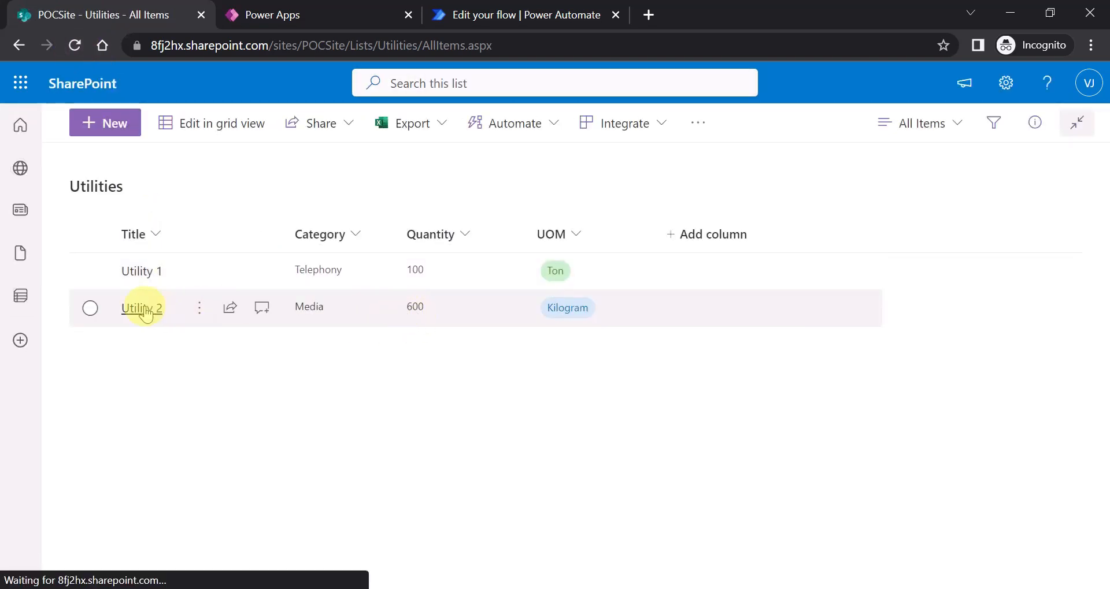
{"action": "left_click", "coordinate": [90, 308]}
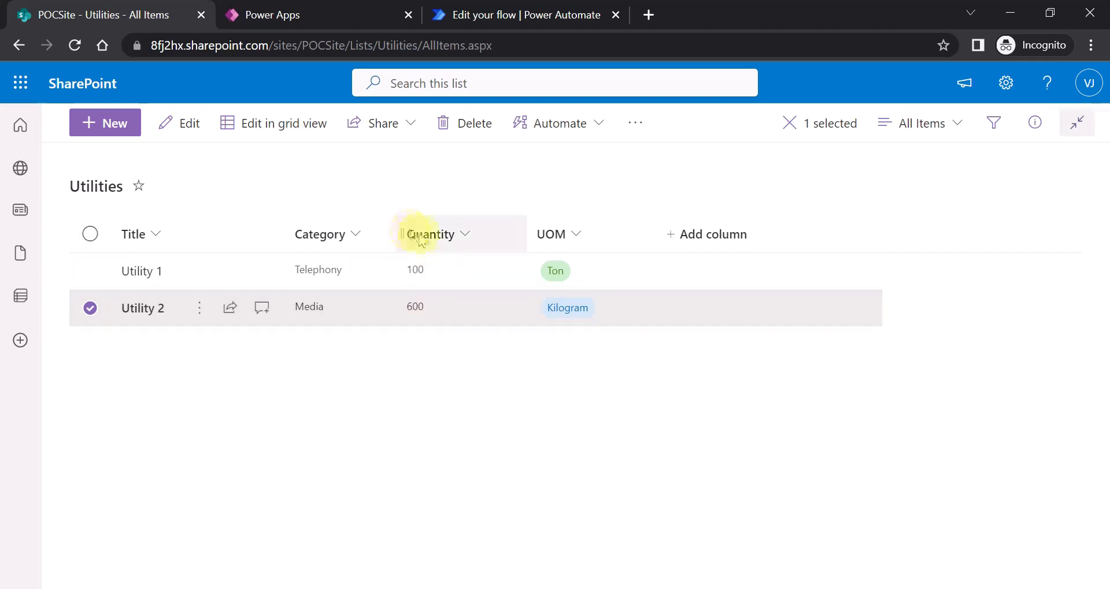
Step: Return to Power Apps, restart the preview and submit a quantity of 50 for Utility 1 to the list
{"action": "left_click", "coordinate": [331, 13]}
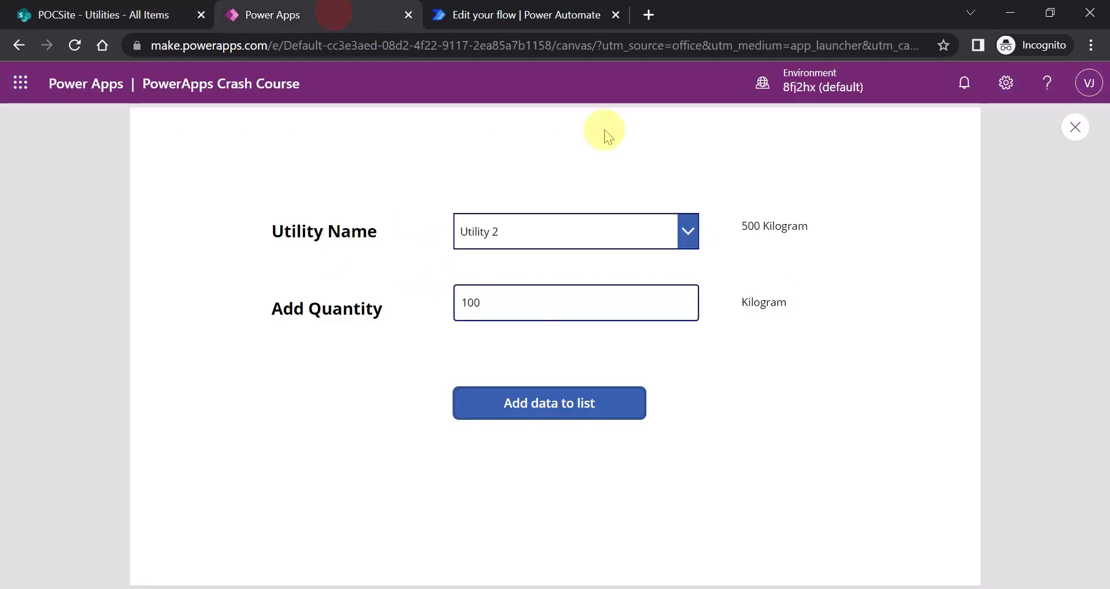
{"action": "left_click", "coordinate": [1075, 126]}
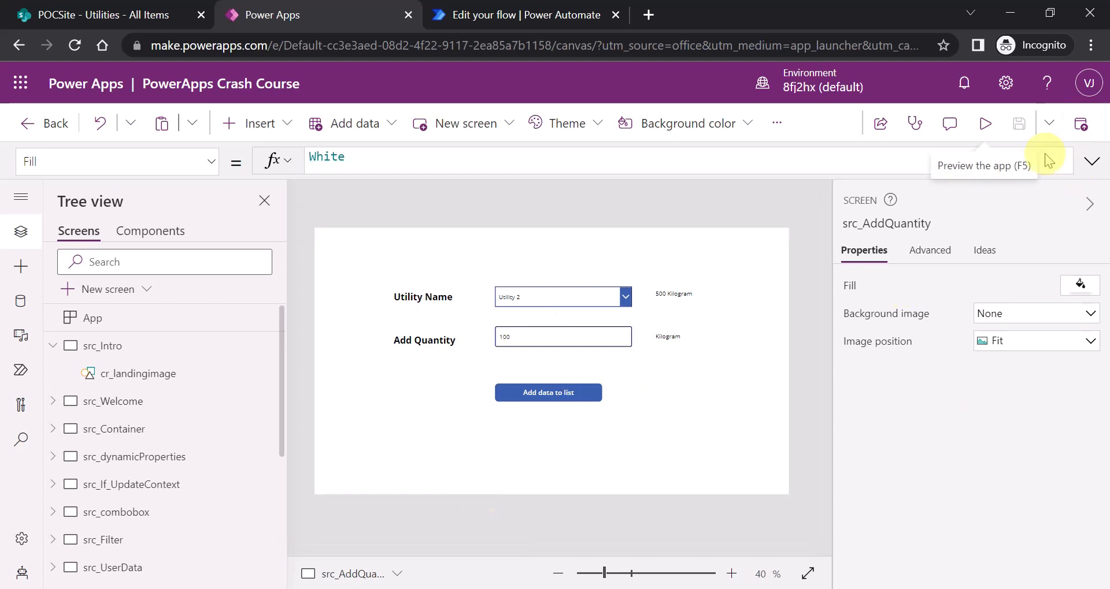
{"action": "left_click", "coordinate": [980, 124]}
{"action": "left_click", "coordinate": [694, 234]}
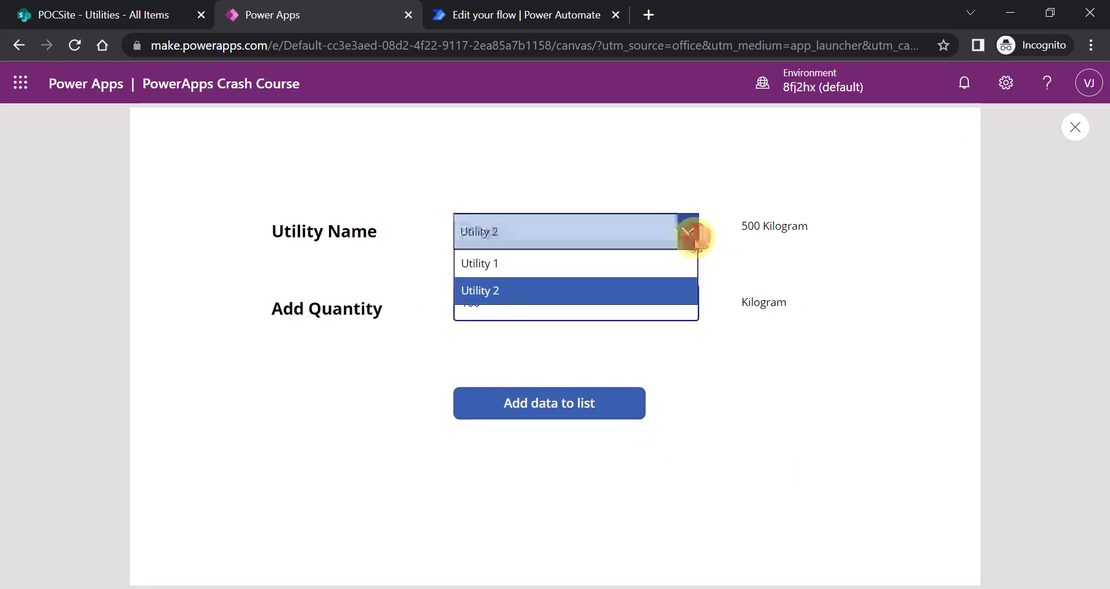
{"action": "left_click", "coordinate": [560, 263]}
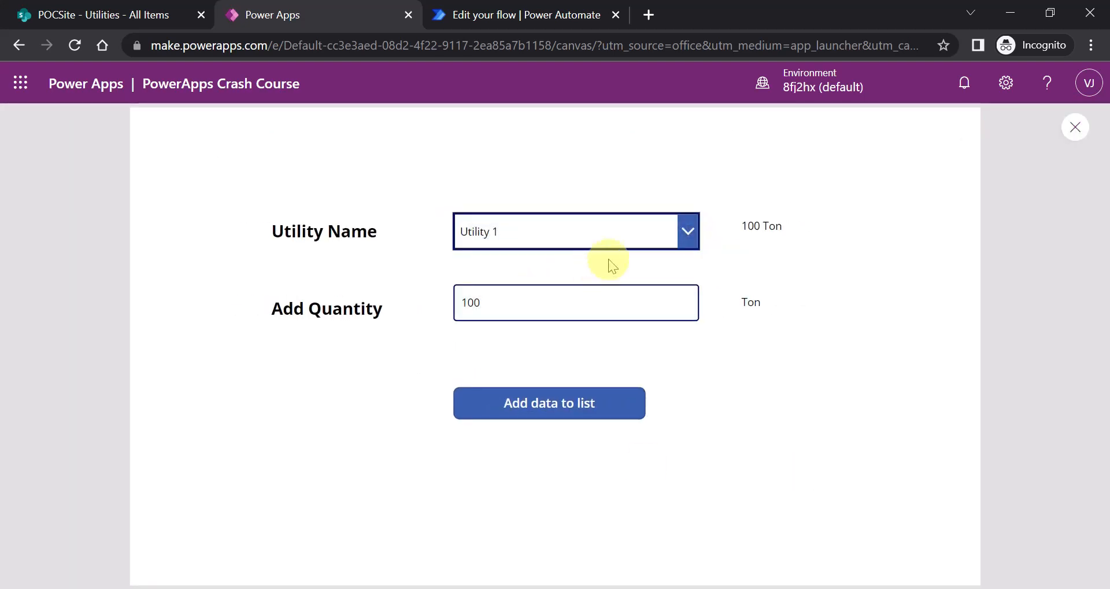
{"action": "left_click", "coordinate": [533, 305]}
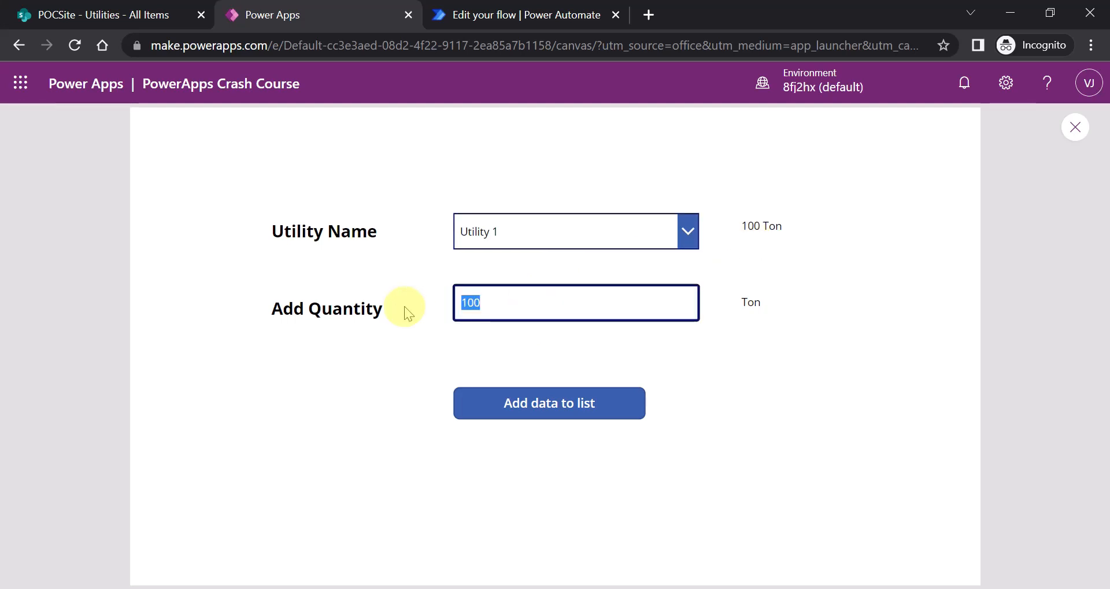
{"action": "type", "text": "50"}
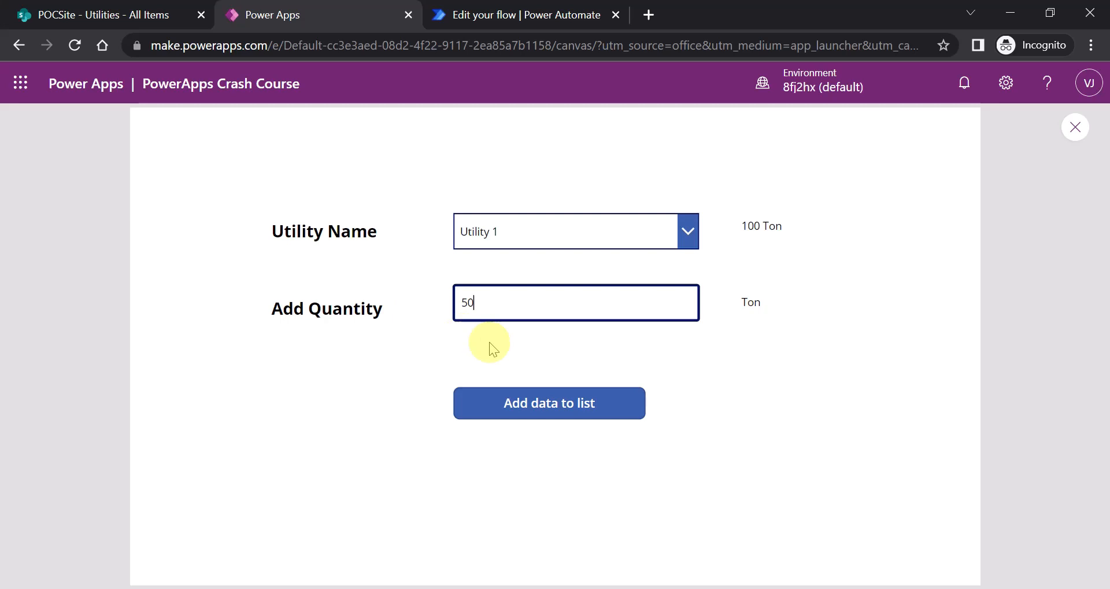
{"action": "left_click", "coordinate": [536, 405]}
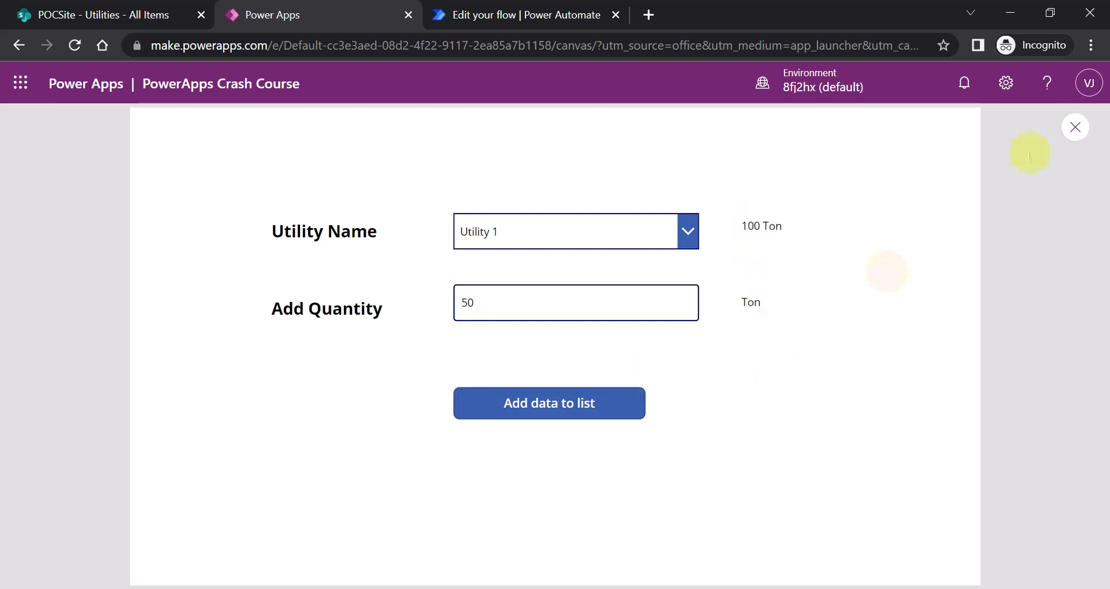
Step: Close the preview, reload the SharePoint Utilities list to check Utility 1's quantity, and return to the Power Apps editor
{"action": "left_click", "coordinate": [1074, 127]}
{"action": "left_click", "coordinate": [79, 14]}
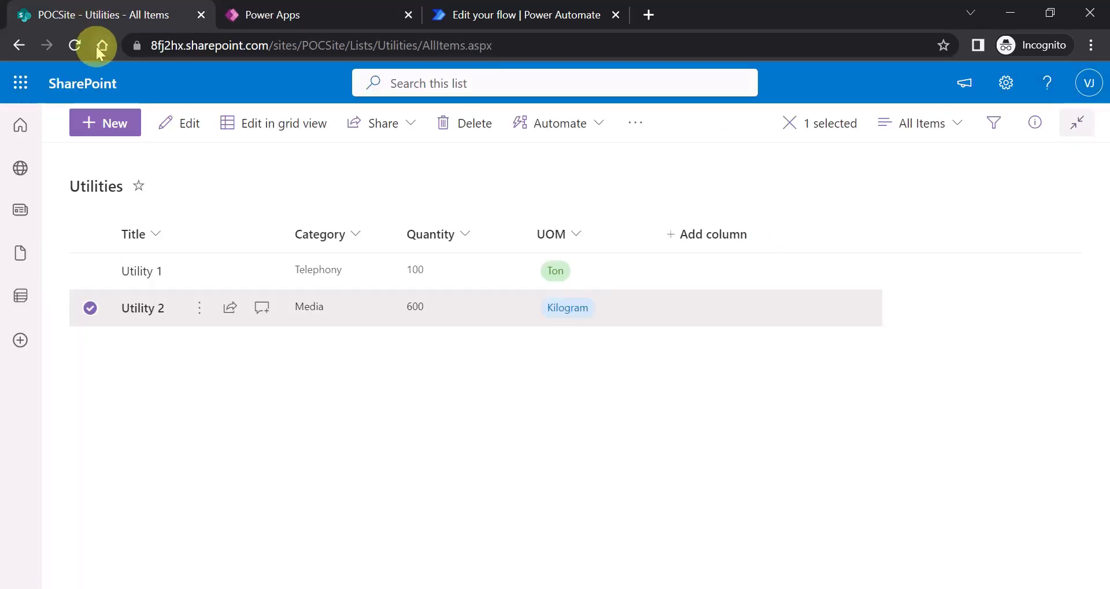
{"action": "left_click", "coordinate": [74, 46]}
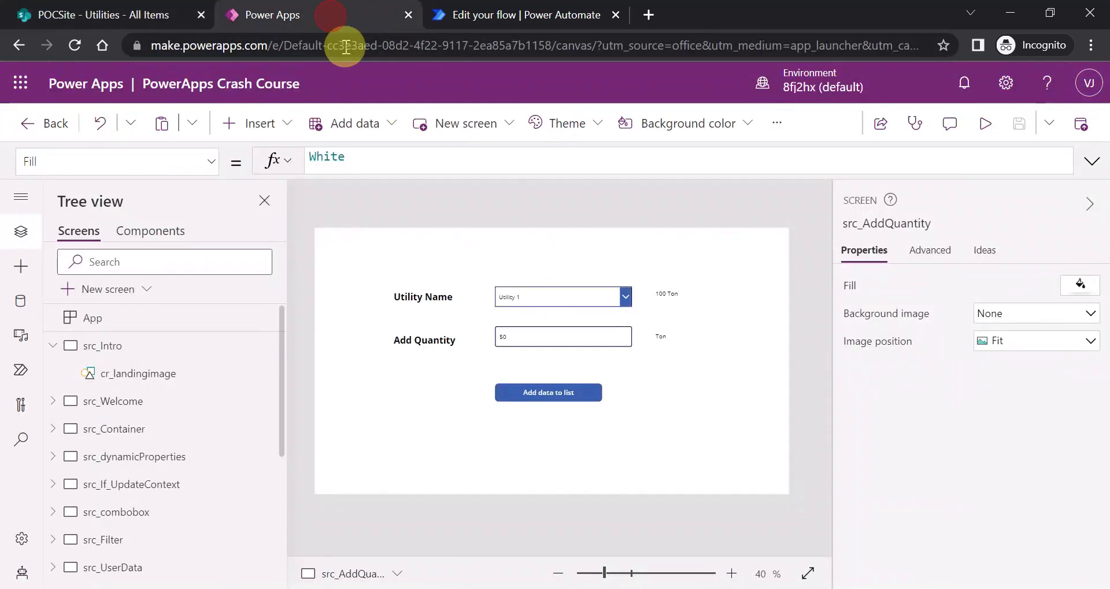
{"action": "left_click", "coordinate": [331, 24]}
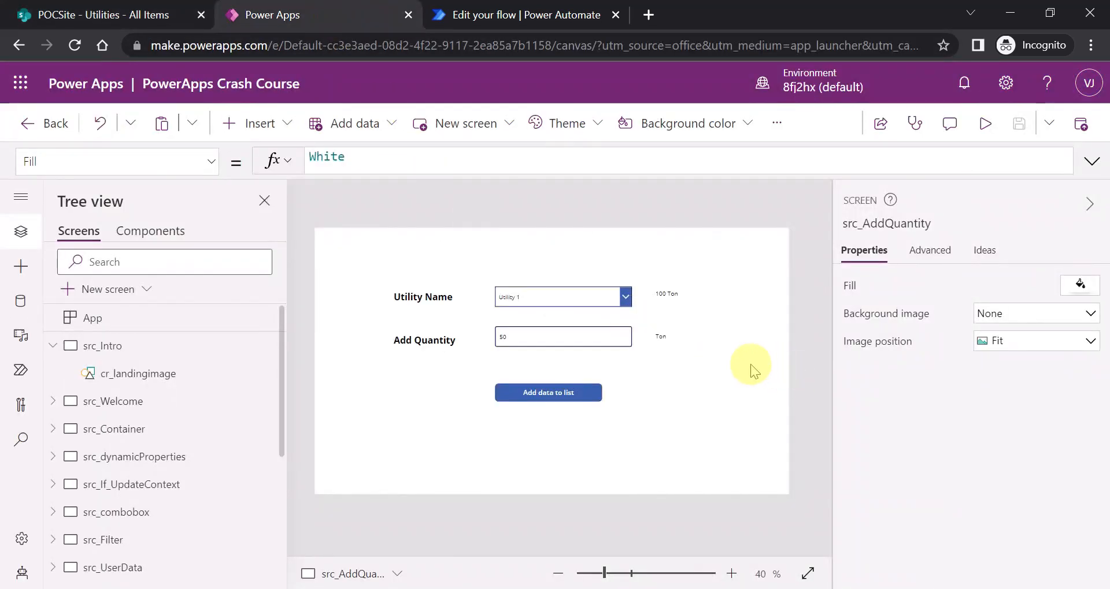